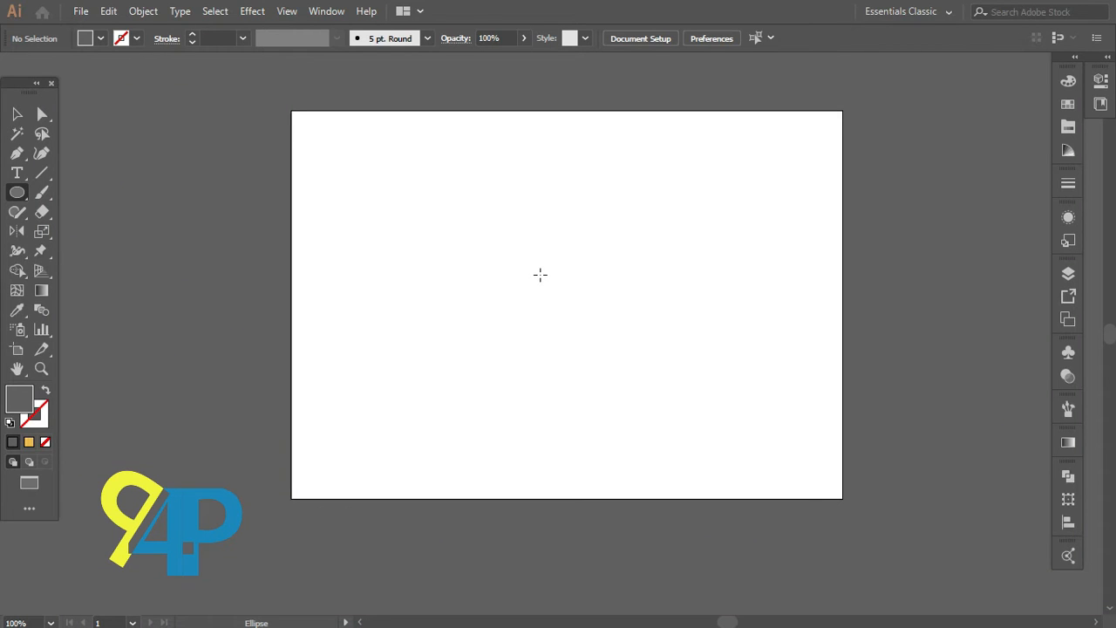
Step: Draw a circle about 150 px wide and give it a white fill with a black stroke
{"action": "left_click_drag", "start_coordinate": [541, 275], "coordinate": [622, 348]}
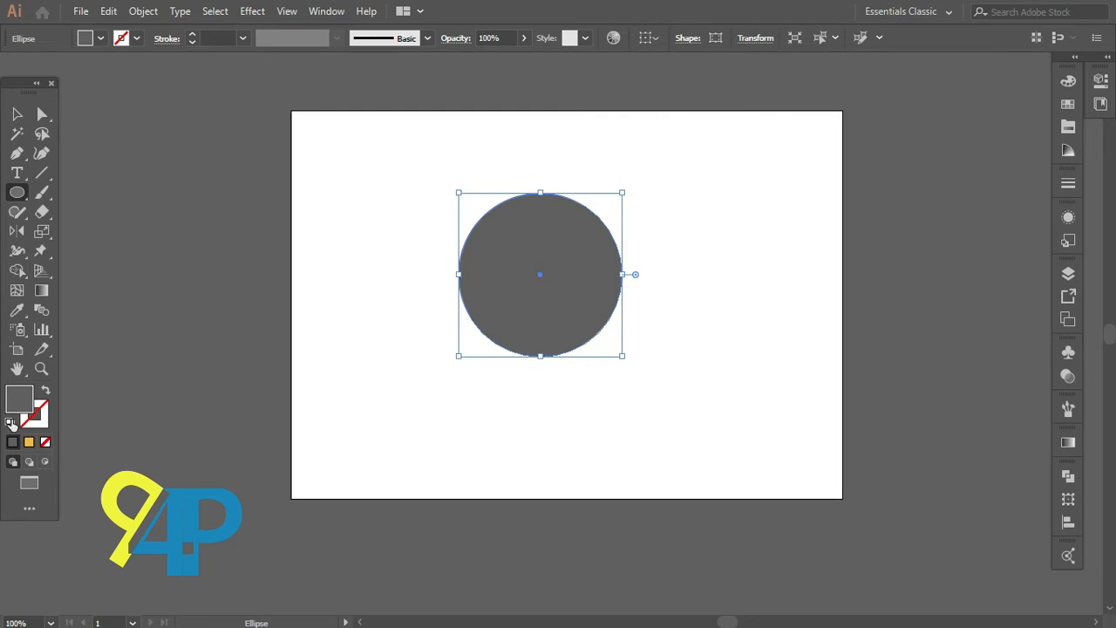
{"action": "left_click", "coordinate": [11, 423]}
{"action": "left_click", "coordinate": [36, 419]}
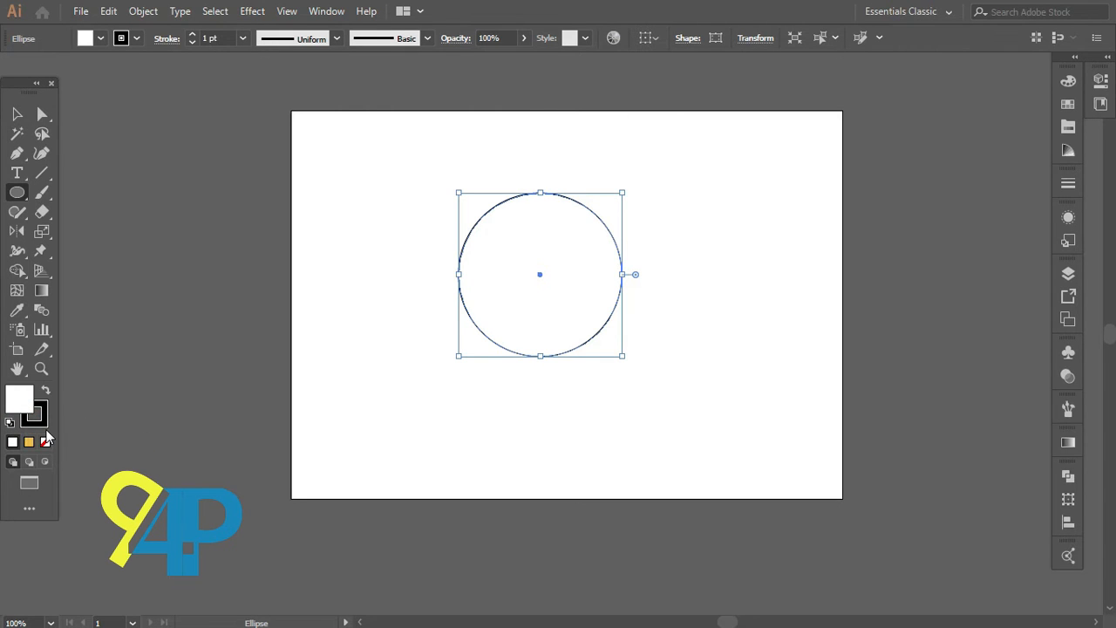
Step: Select the circle and start a Zig Zag distortion effect with preview on and Smooth points
{"action": "key", "text": "v"}
{"action": "left_click", "coordinate": [444, 199]}
{"action": "left_click_drag", "start_coordinate": [443, 183], "coordinate": [546, 304]}
{"action": "left_click", "coordinate": [251, 11]}
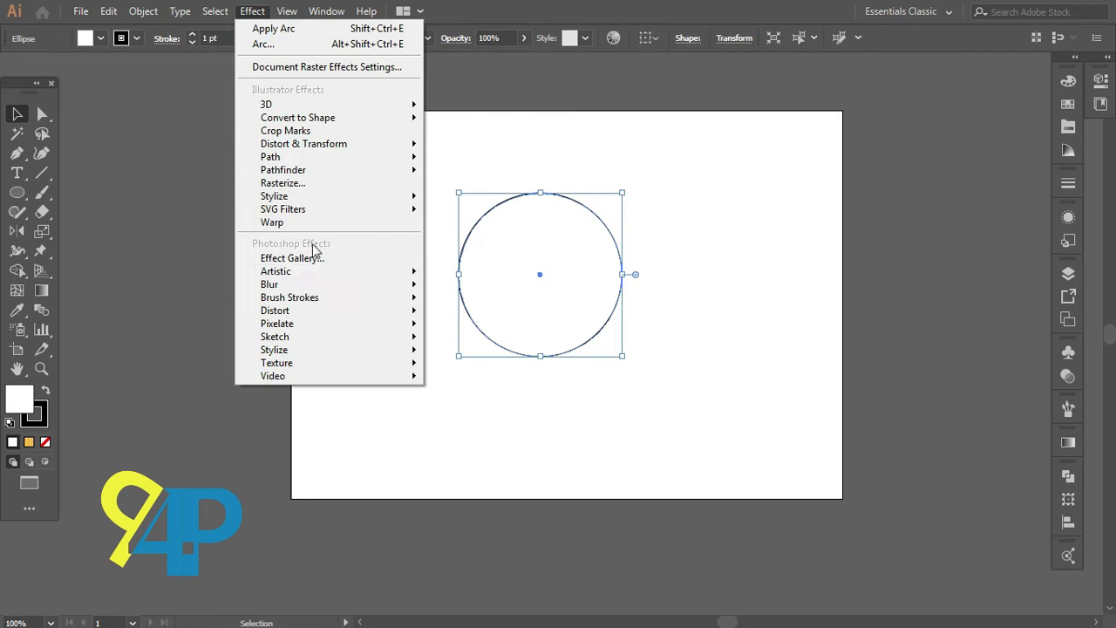
{"action": "mouse_move", "coordinate": [326, 145]}
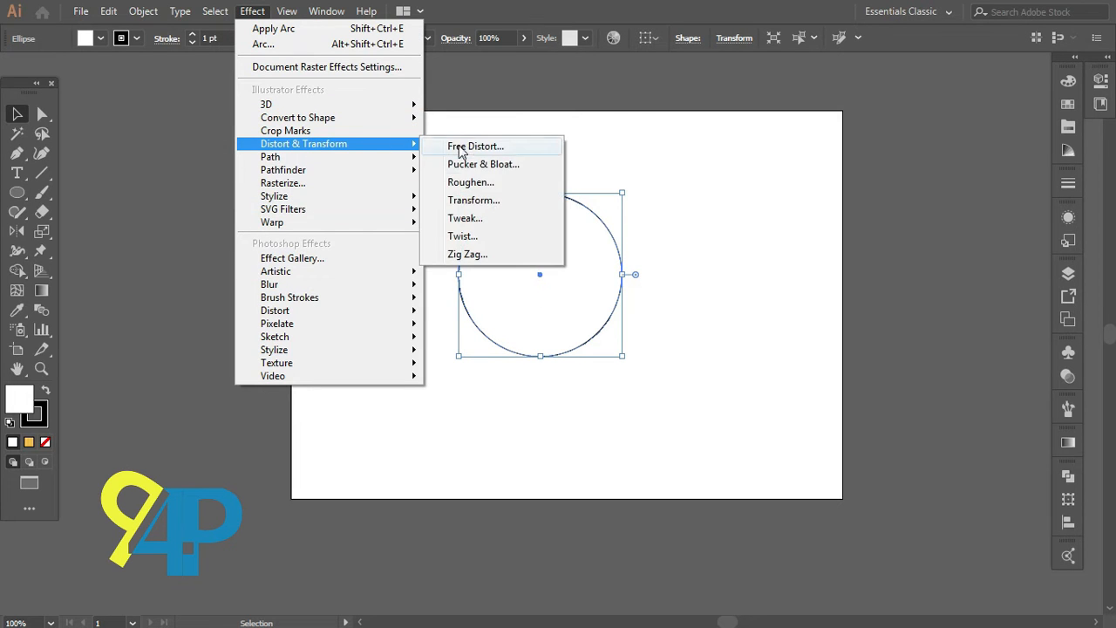
{"action": "left_click", "coordinate": [466, 252]}
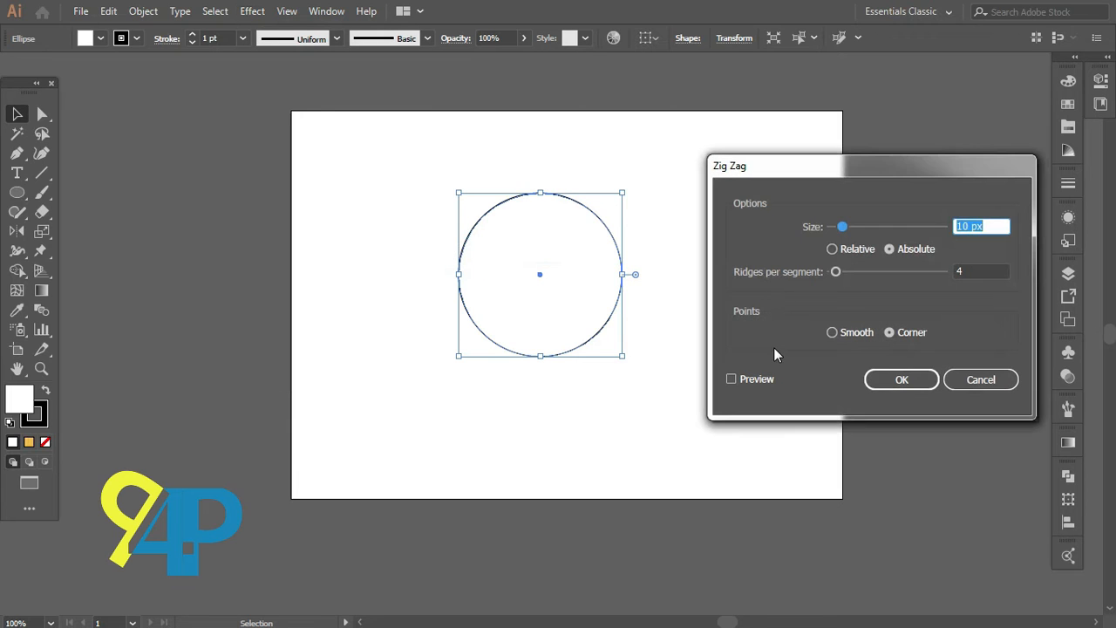
{"action": "left_click", "coordinate": [731, 379]}
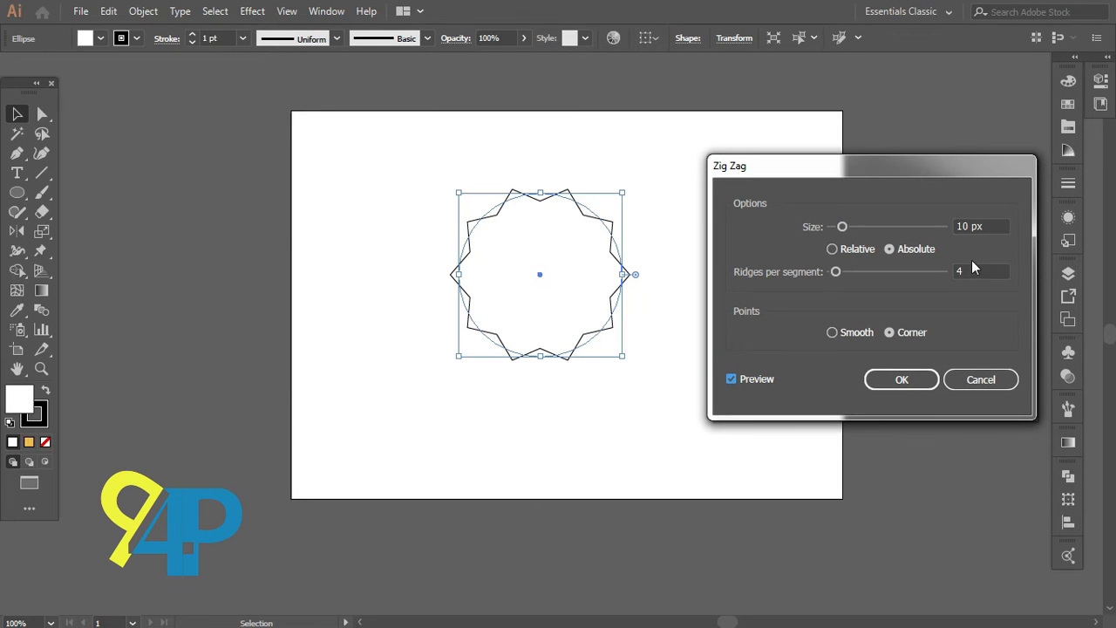
{"action": "left_click", "coordinate": [832, 332]}
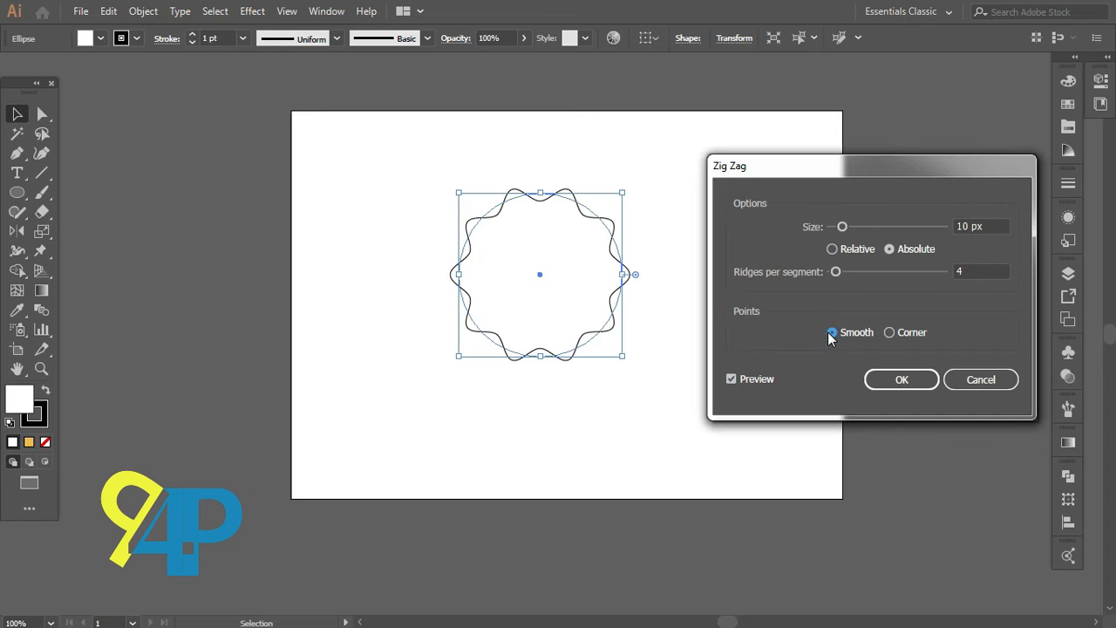
Step: Set the Zig Zag ridges per segment to 2 and size to 10 px, and apply the effect
{"action": "left_click", "coordinate": [966, 273]}
{"action": "key", "text": "Down"}
{"action": "key", "text": "Down"}
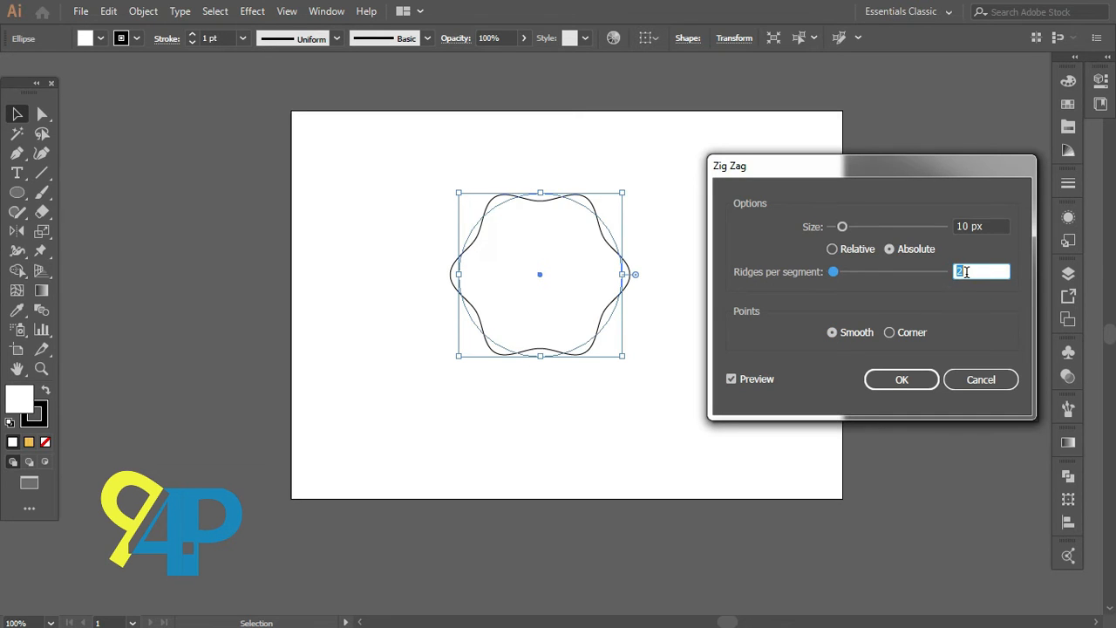
{"action": "left_click", "coordinate": [975, 226]}
{"action": "key", "text": "Down"}
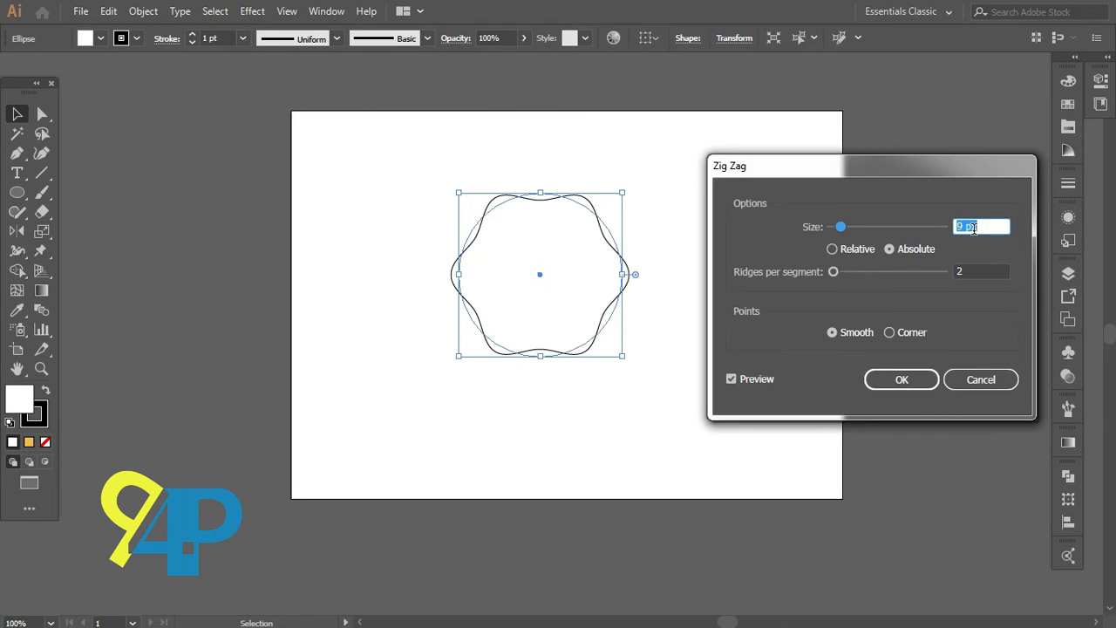
{"action": "key", "text": "Down"}
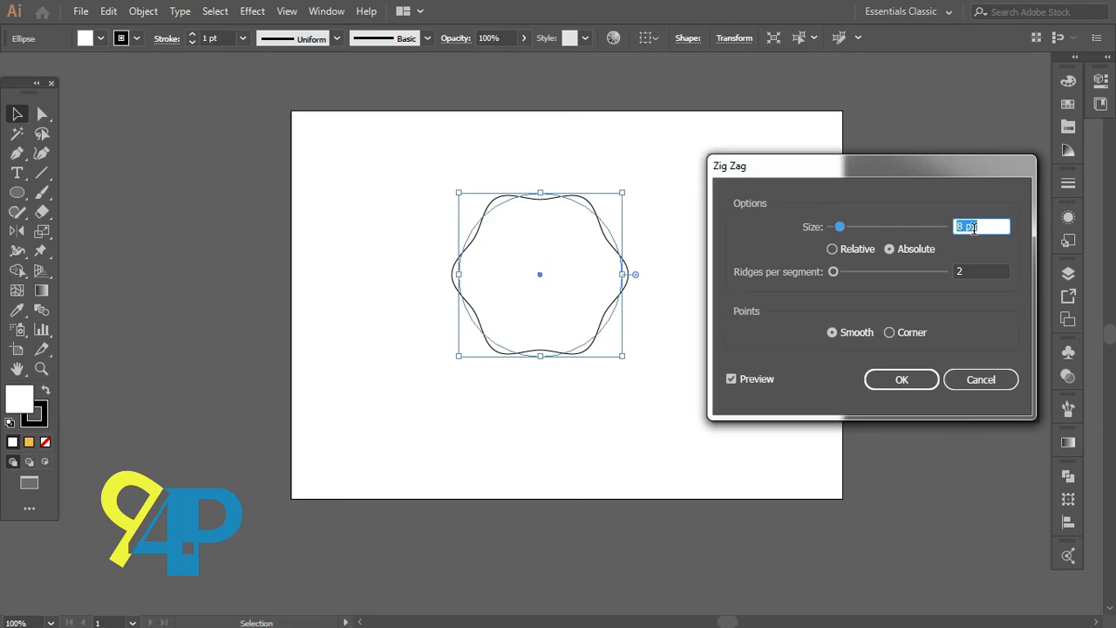
{"action": "key", "text": "Up"}
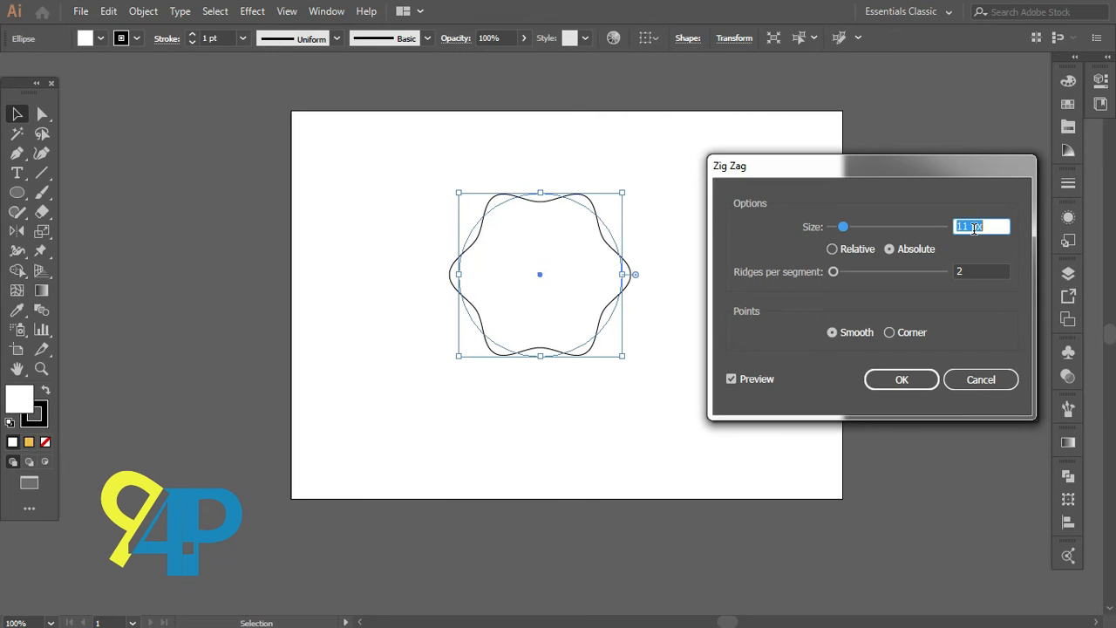
{"action": "key", "text": "Up"}
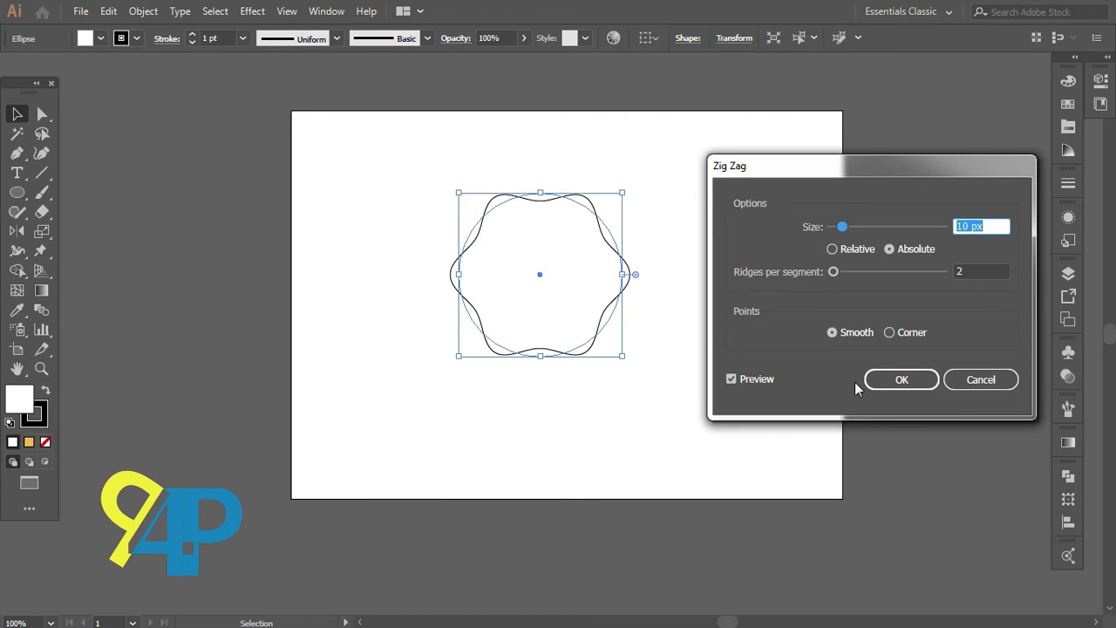
{"action": "left_click", "coordinate": [894, 379]}
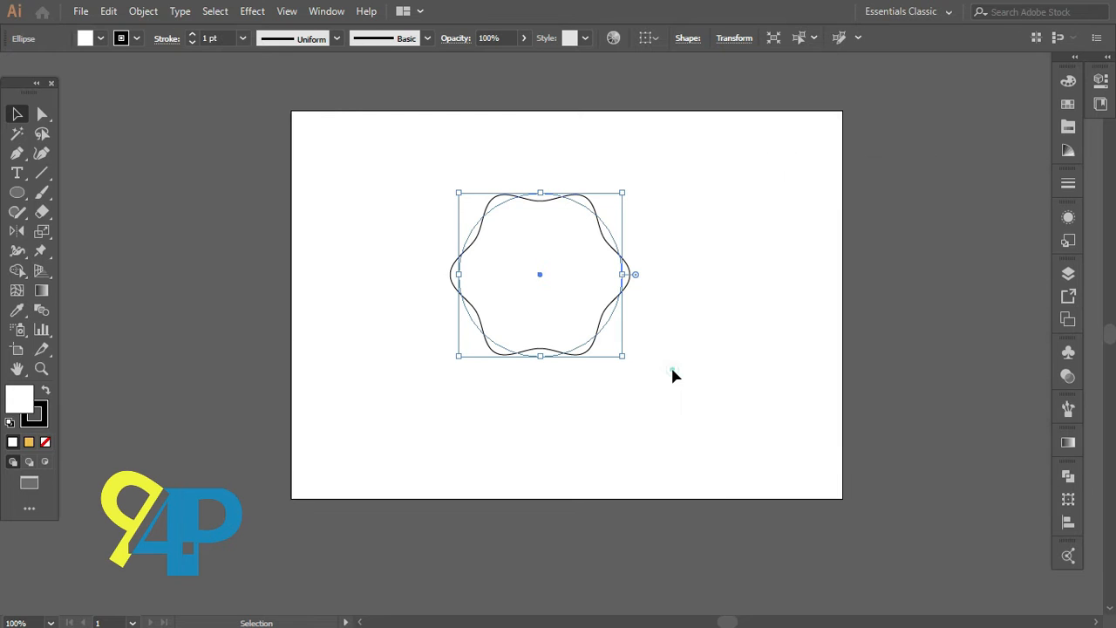
Step: Select the wavy shape and expand its appearance into a plain path
{"action": "left_click", "coordinate": [672, 376]}
{"action": "left_click", "coordinate": [536, 241]}
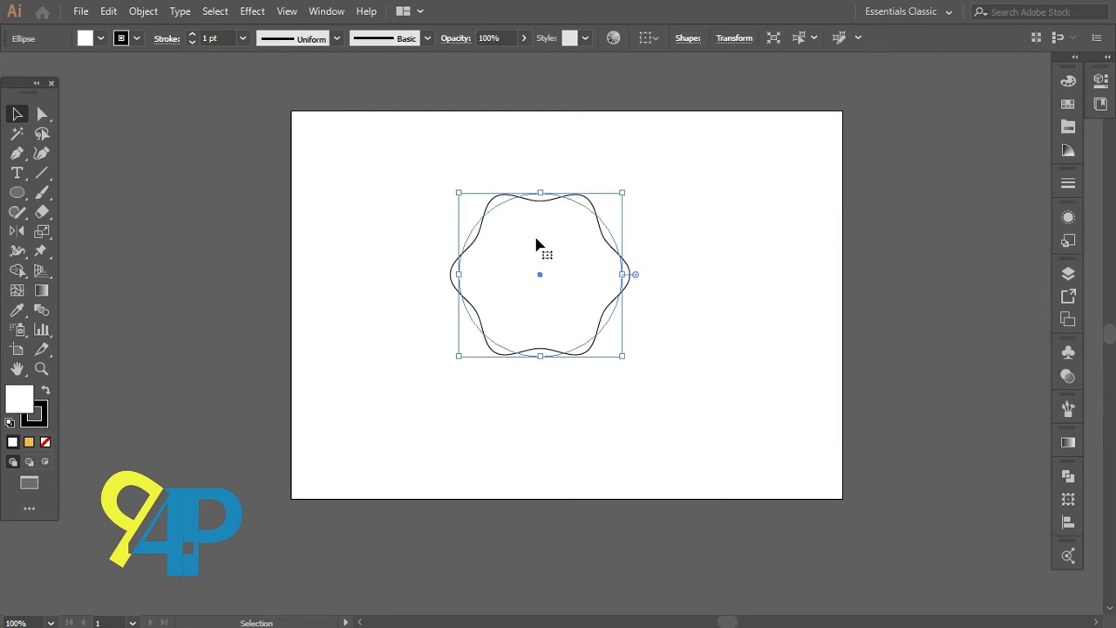
{"action": "left_click", "coordinate": [143, 11]}
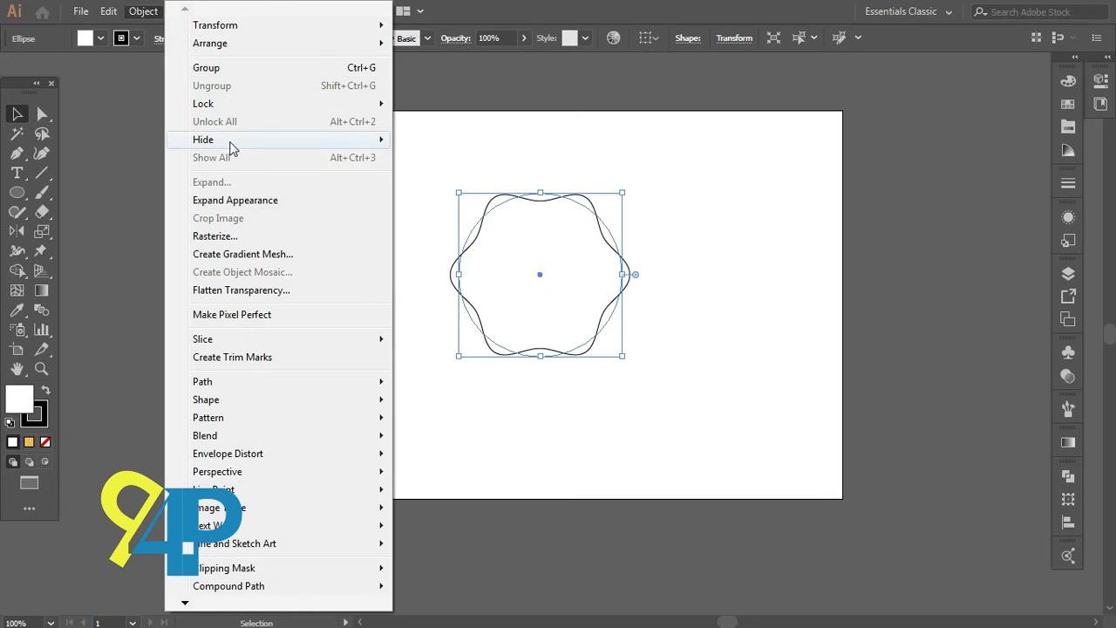
{"action": "left_click", "coordinate": [235, 201]}
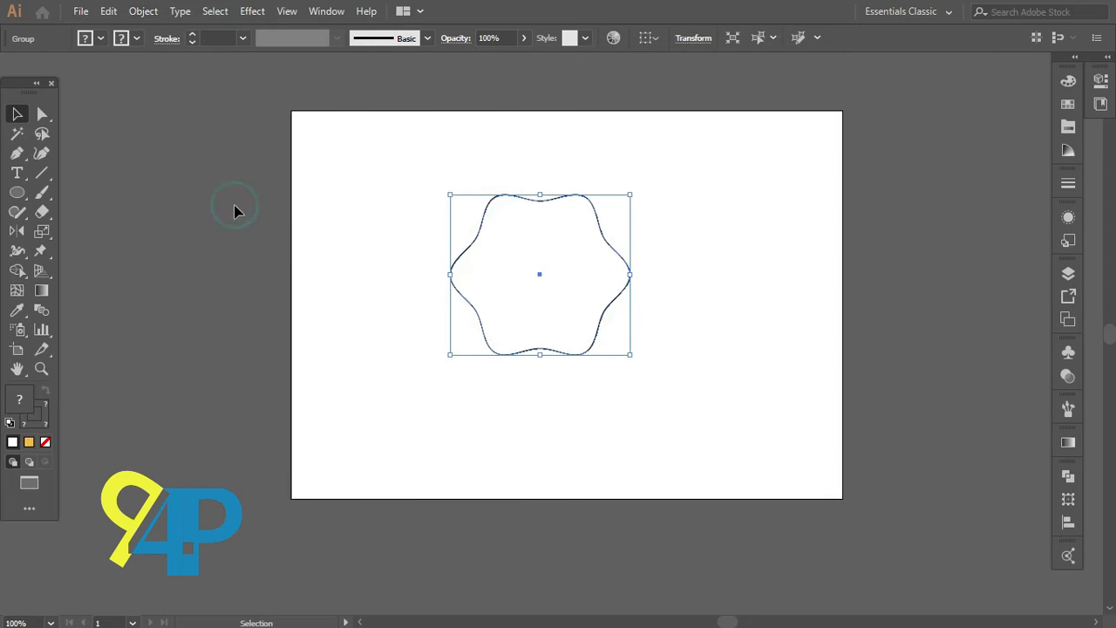
Step: In the browser, search images for "golden gradient" and copy the golden gradient collection image
{"action": "left_click", "coordinate": [417, 220]}
{"action": "left_click_drag", "start_coordinate": [436, 166], "coordinate": [521, 294]}
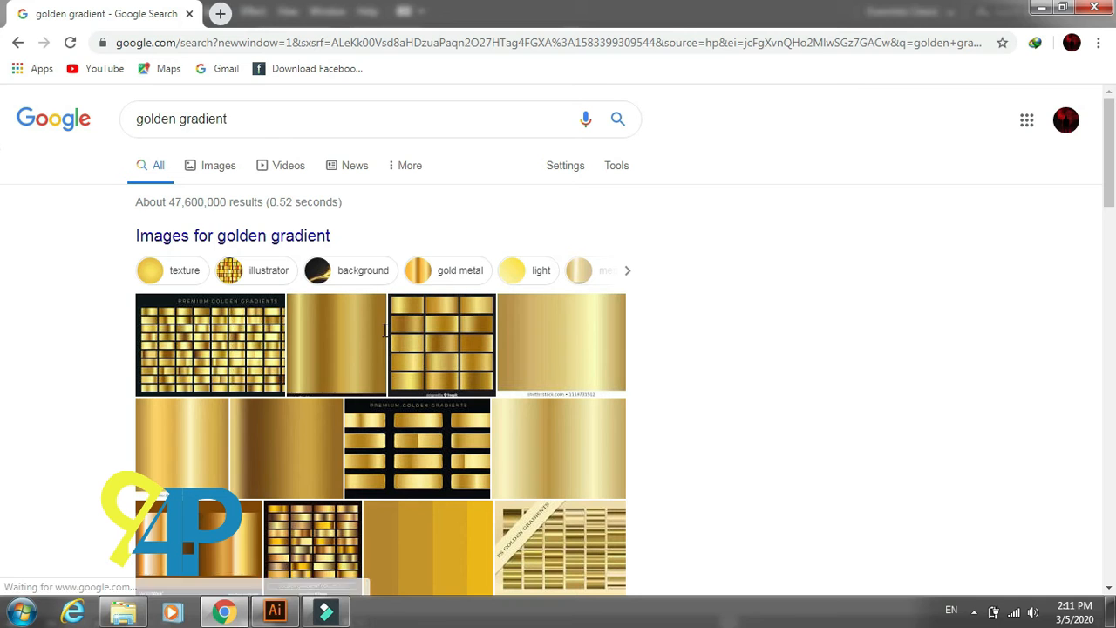
{"action": "left_click", "coordinate": [219, 171]}
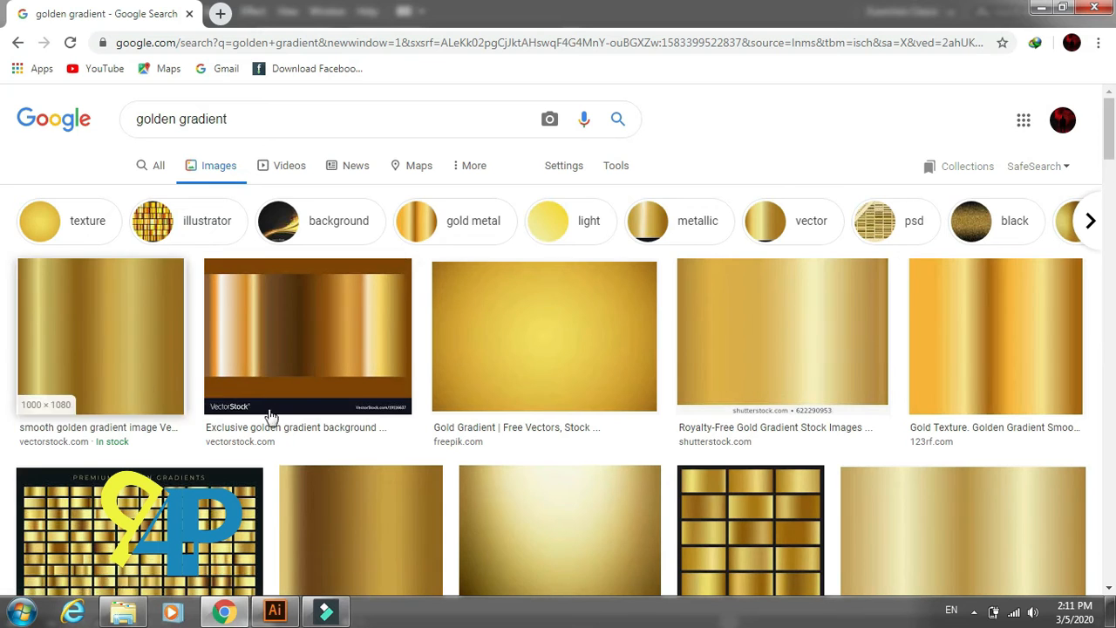
{"action": "scroll", "coordinate": [759, 391], "scroll_direction": "down", "scroll_amount": 2}
{"action": "scroll", "coordinate": [742, 378], "scroll_direction": "down", "scroll_amount": 2}
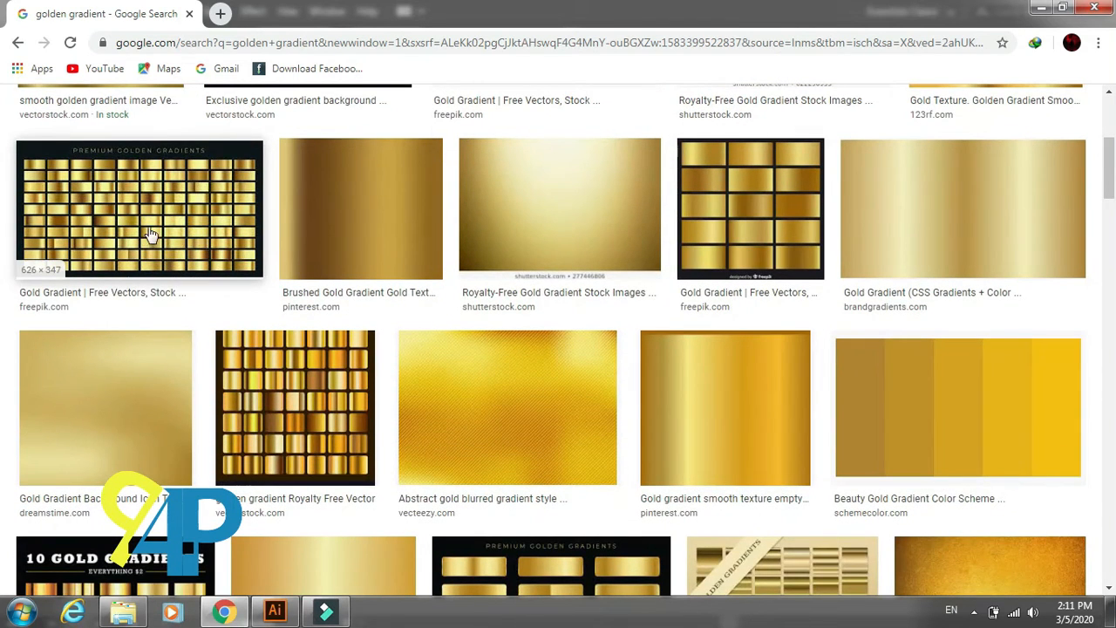
{"action": "right_click", "coordinate": [150, 204]}
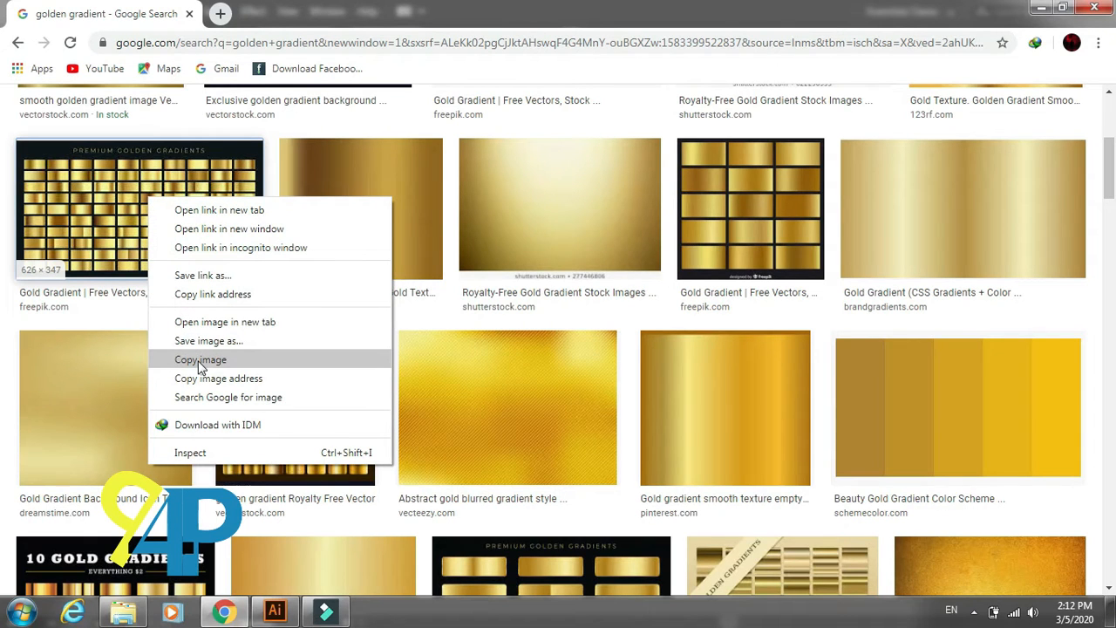
{"action": "left_click", "coordinate": [2, 269]}
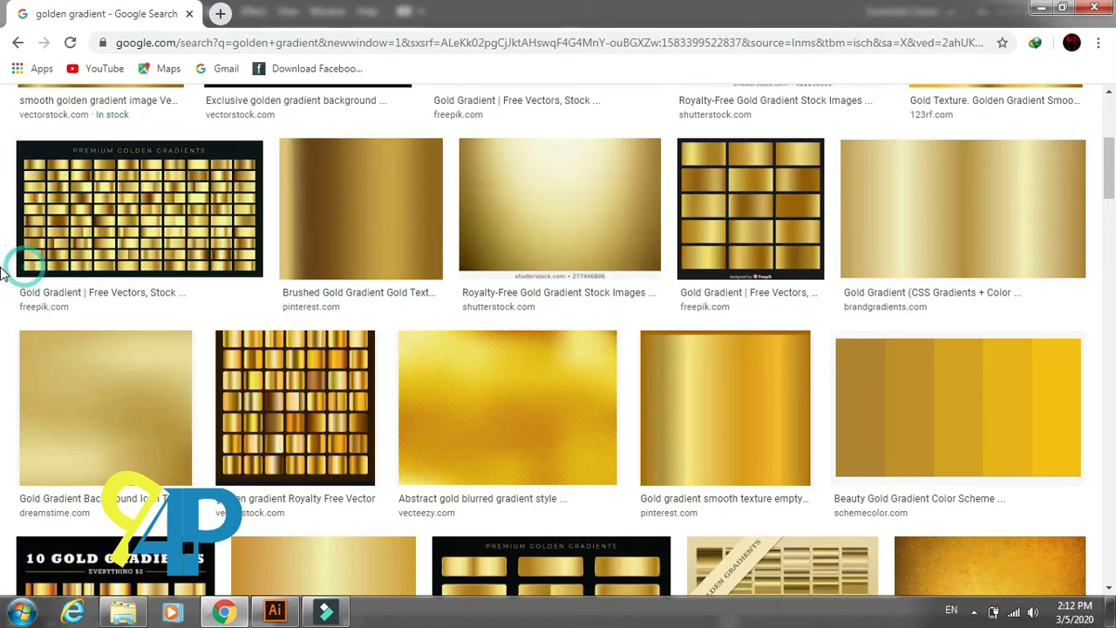
Step: Switch back to Illustrator and paste the copied gradient collection image onto the canvas
{"action": "key", "text": "alt+Tab"}
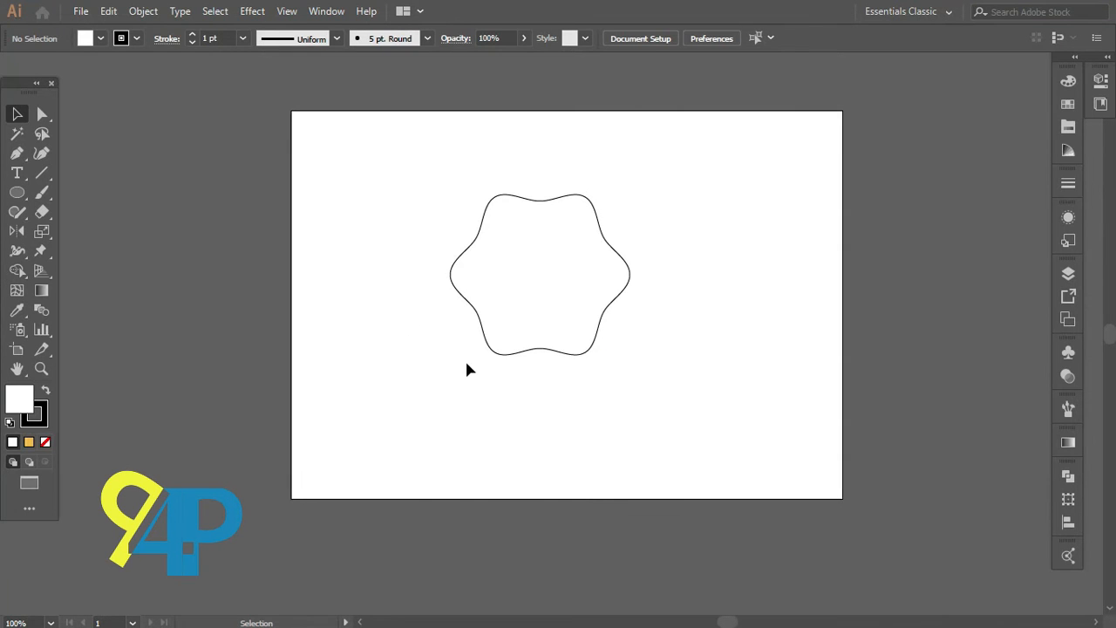
{"action": "key", "text": "ctrl+v"}
{"action": "mouse_move", "coordinate": [582, 370]}
{"action": "left_mouse_down"}
{"action": "mouse_move", "coordinate": [190, 317]}
{"action": "mouse_move", "coordinate": [251, 336]}
{"action": "left_mouse_up"}
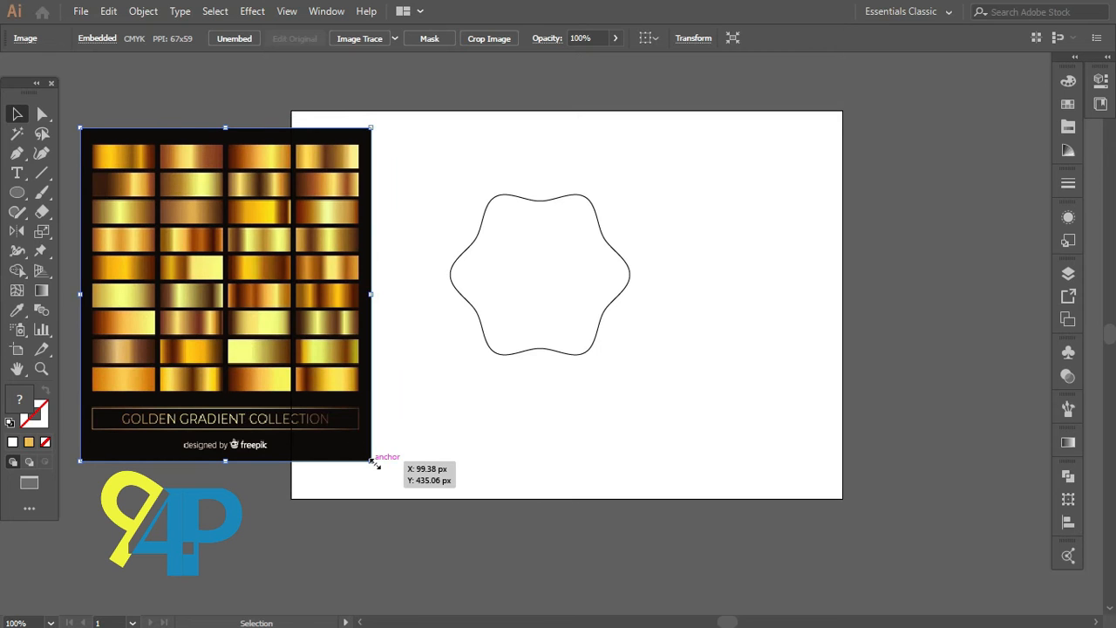
Step: Scale the pasted image down and move it beside the lower right of the wavy shape
{"action": "left_click_drag", "start_coordinate": [374, 463], "coordinate": [318, 405]}
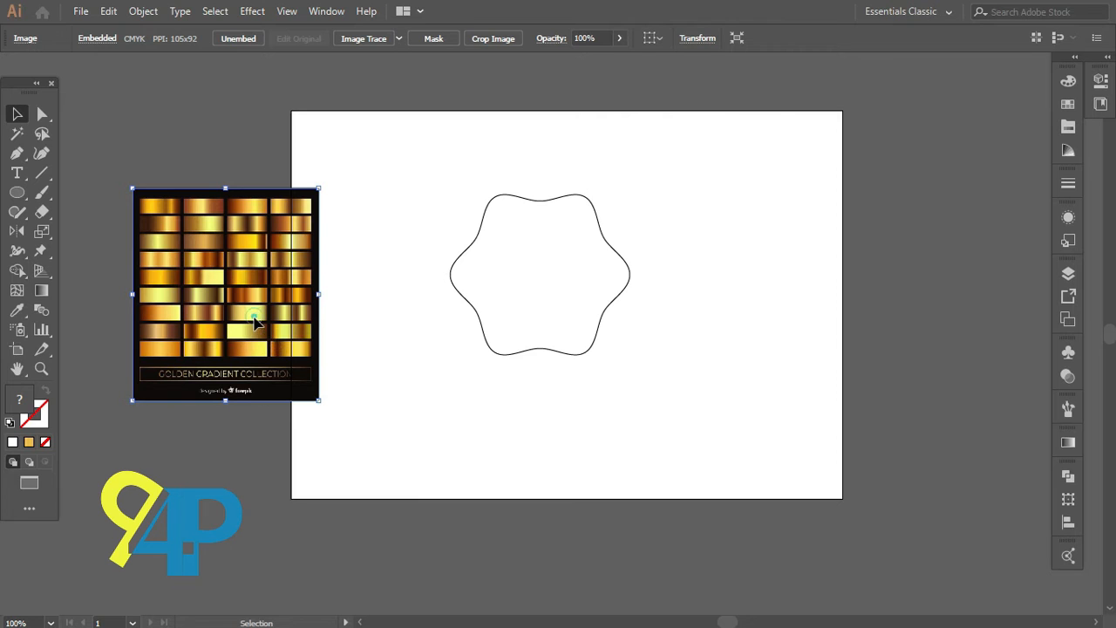
{"action": "left_click_drag", "start_coordinate": [255, 322], "coordinate": [688, 507]}
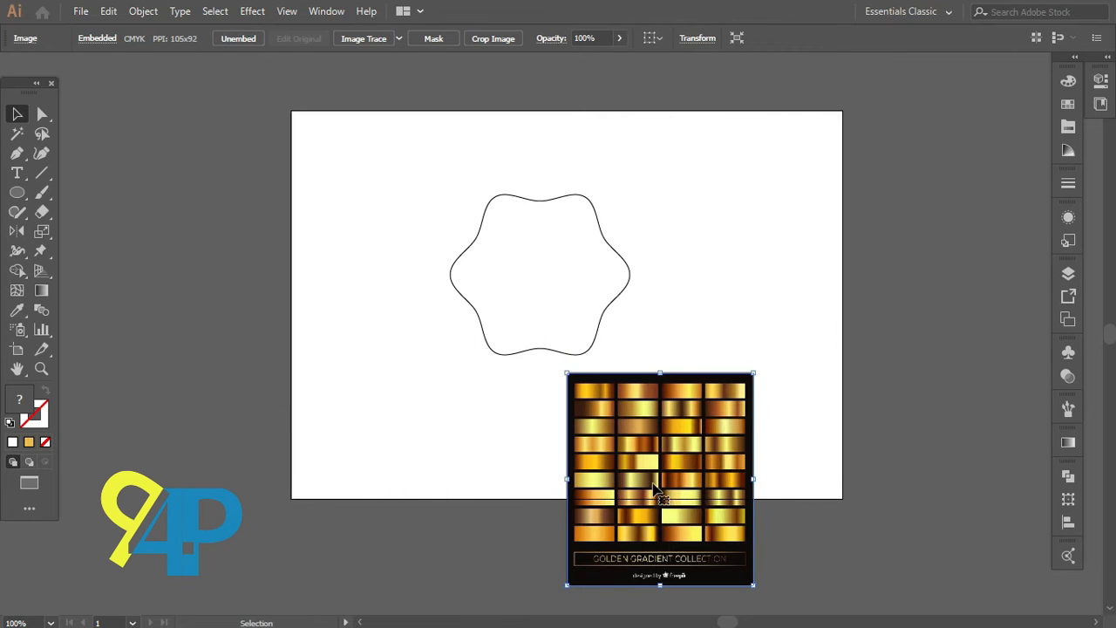
Step: Select the wavy shape and fill it with the default linear gradient
{"action": "left_click", "coordinate": [534, 296]}
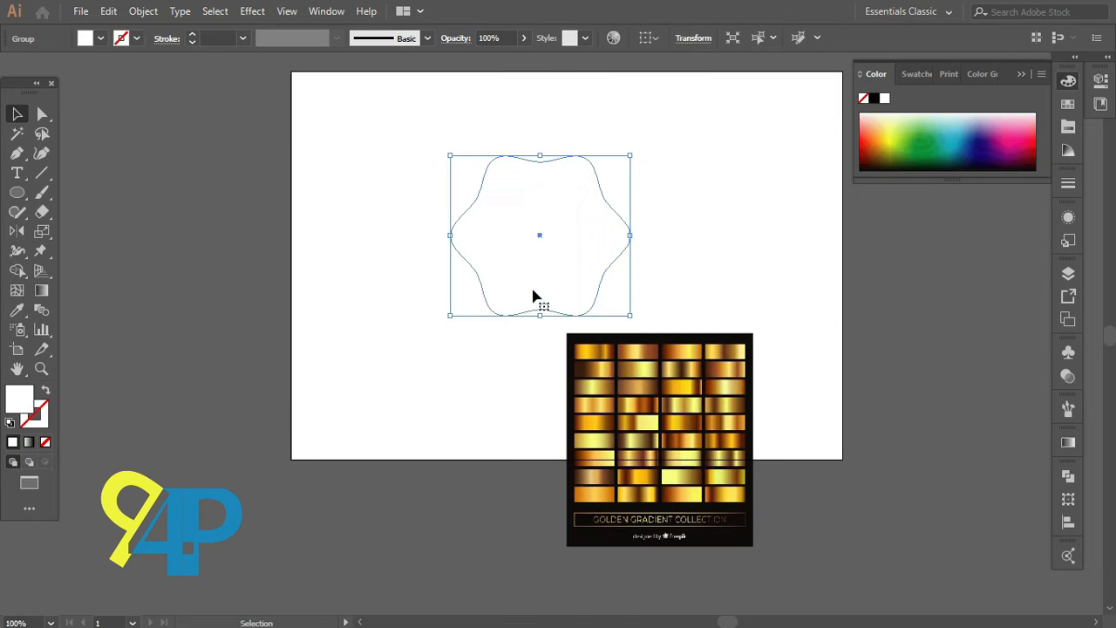
{"action": "left_click", "coordinate": [1069, 442]}
{"action": "left_click", "coordinate": [872, 552]}
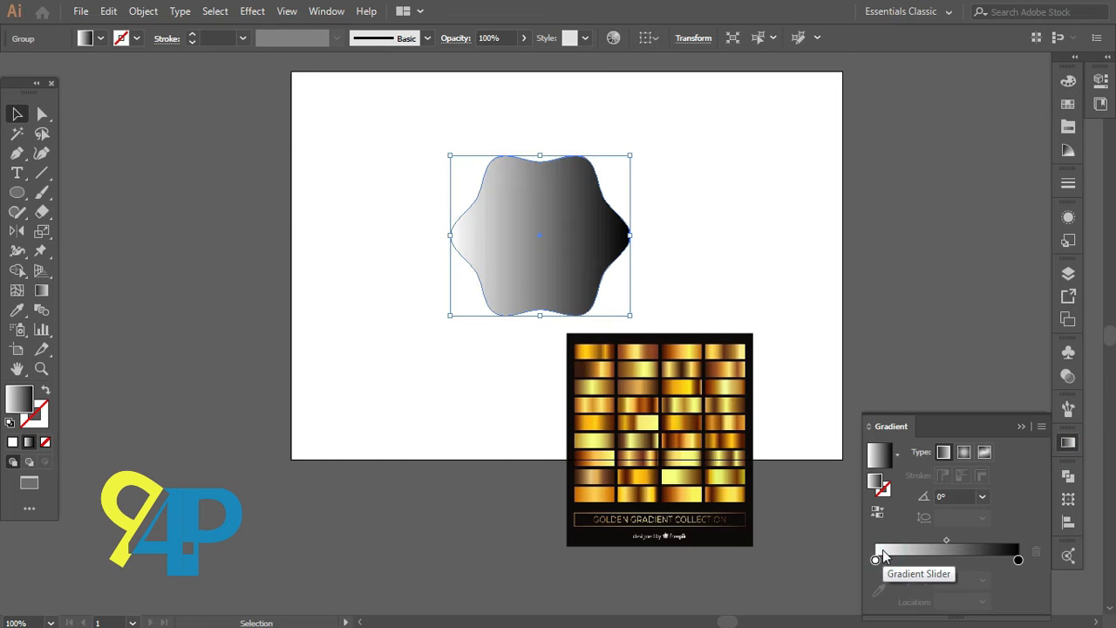
Step: Set the left gradient stop to a colour sampled with the eyedropper from the gold gradient image
{"action": "left_click", "coordinate": [875, 560]}
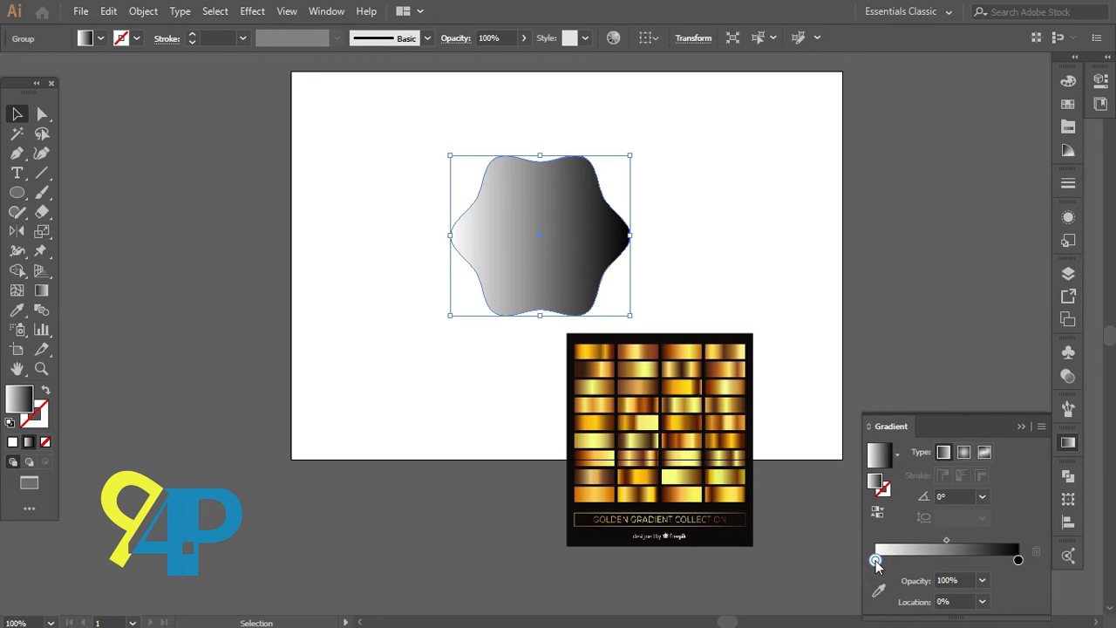
{"action": "left_click", "coordinate": [878, 590]}
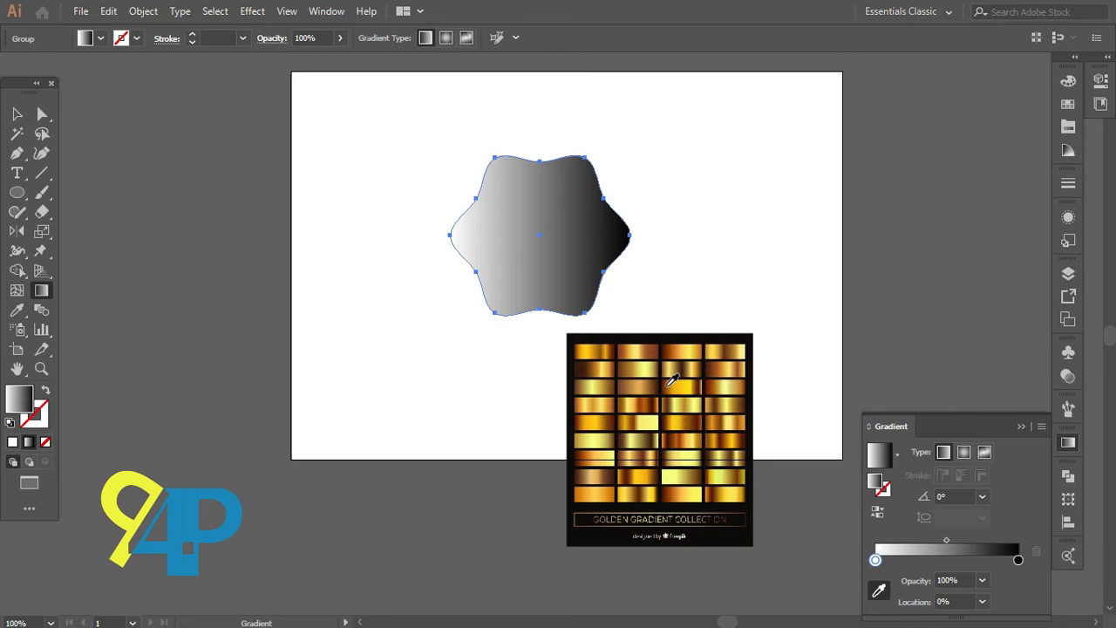
{"action": "scroll", "coordinate": [673, 379], "scroll_direction": "up", "scroll_amount": 1}
{"action": "scroll", "coordinate": [673, 380], "scroll_direction": "up", "scroll_amount": 1}
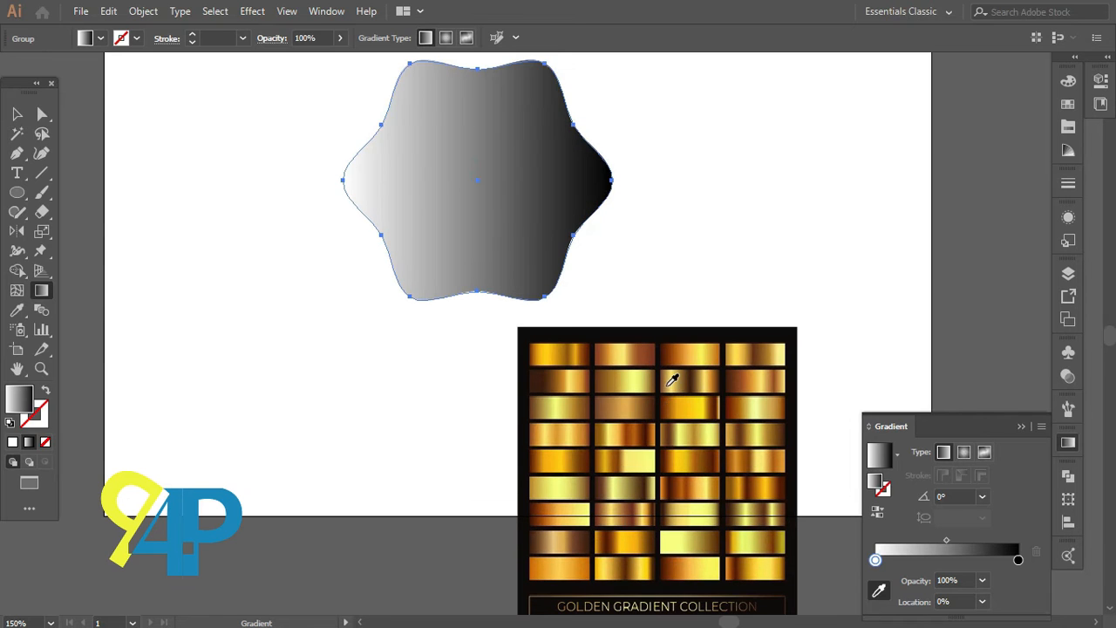
{"action": "left_click", "coordinate": [668, 452]}
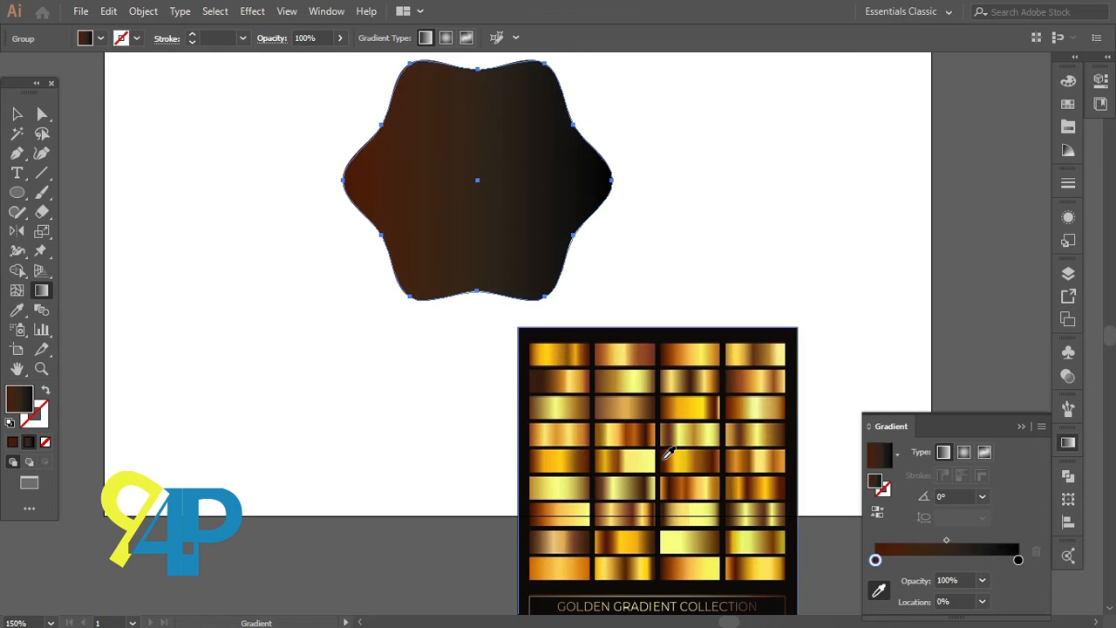
Step: Add gradient stops at 14.8% and 31.01%, sampling a gold colour from the image for each
{"action": "left_click", "coordinate": [897, 560]}
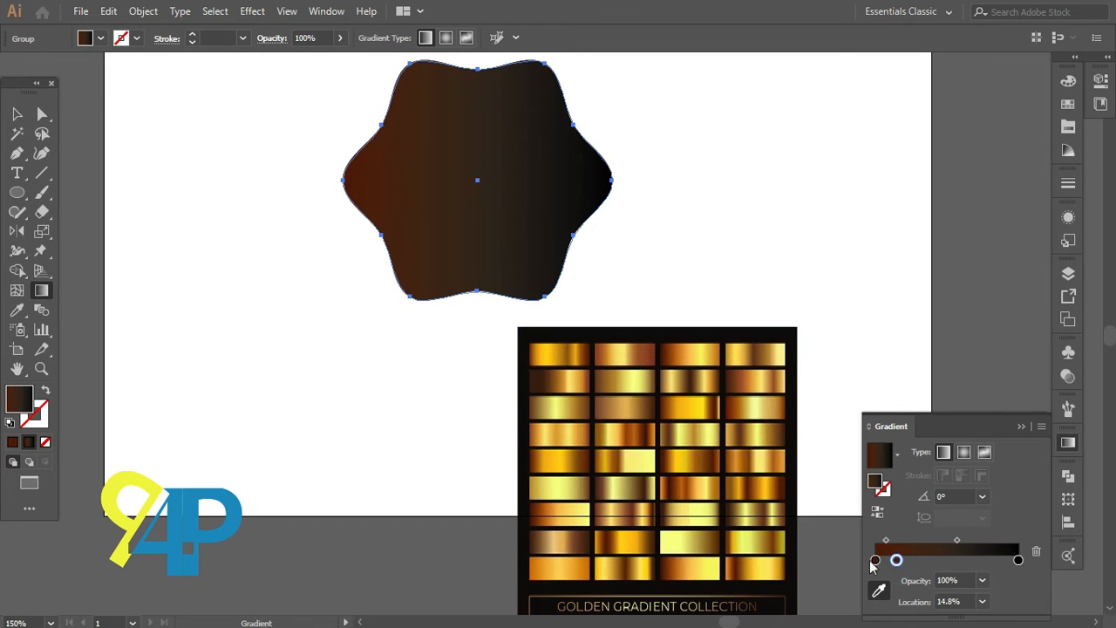
{"action": "left_click", "coordinate": [670, 461], "text": "shift"}
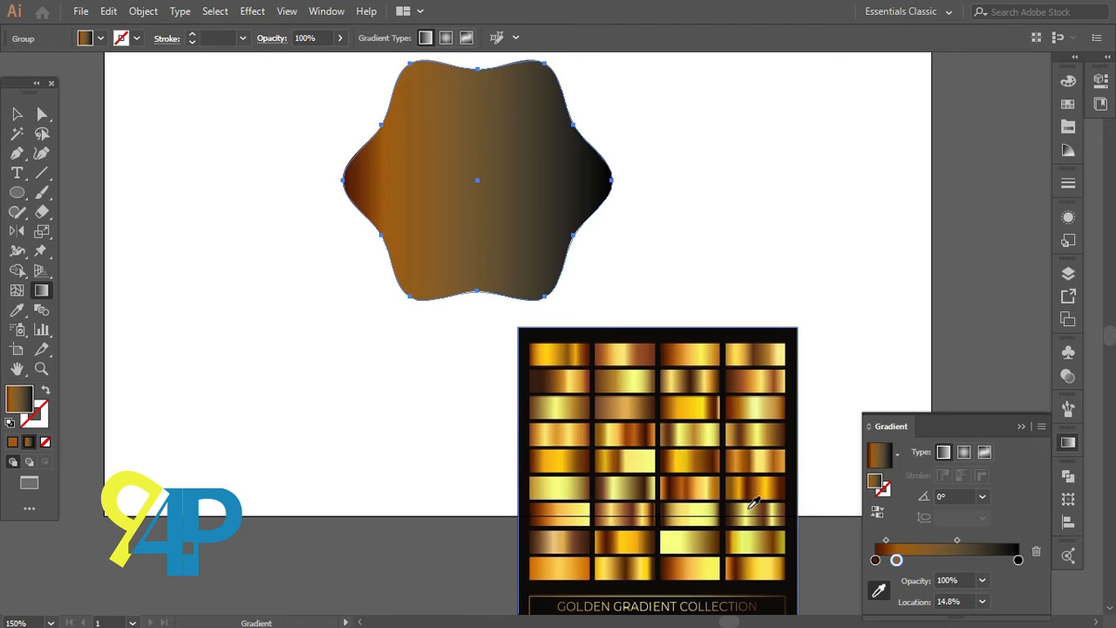
{"action": "left_click", "coordinate": [919, 560]}
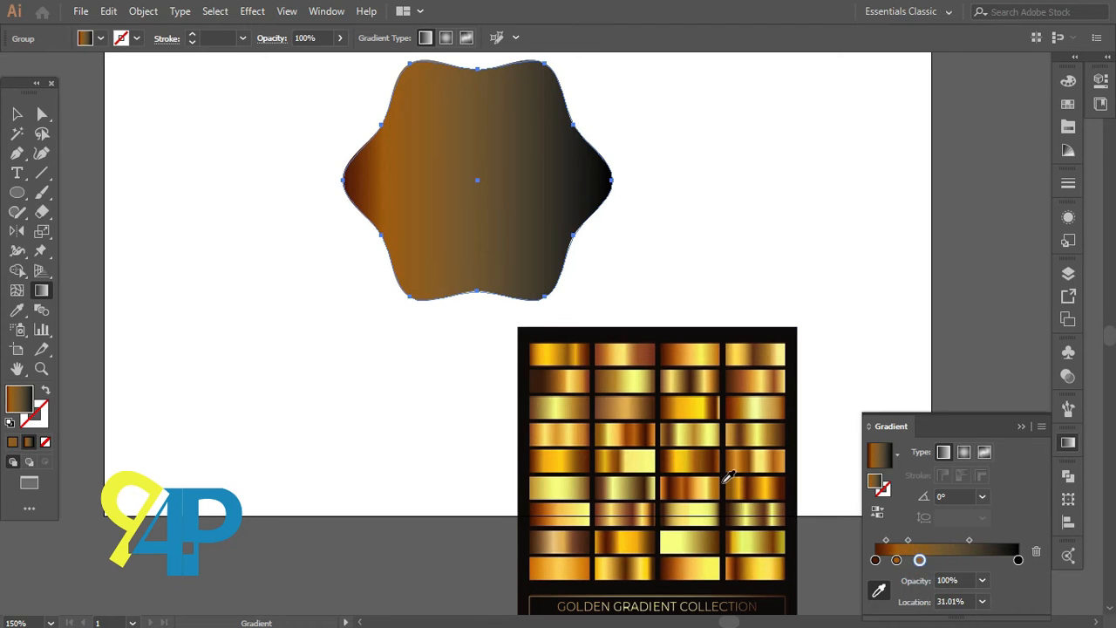
{"action": "left_click", "coordinate": [681, 460], "text": "shift"}
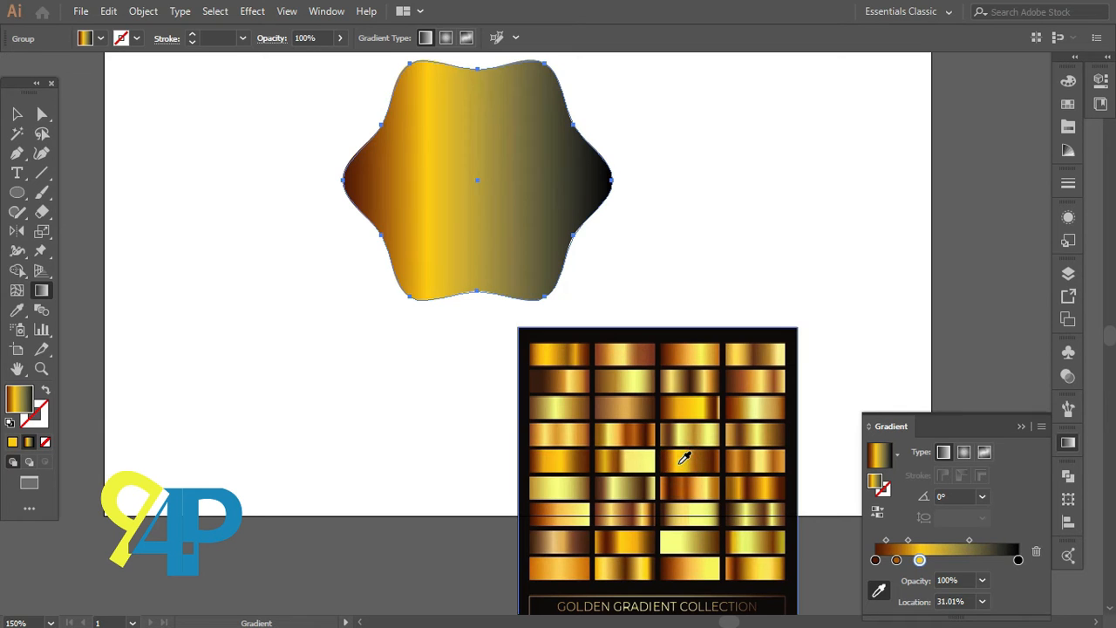
Step: Add gradient stops at 50%, 67.32% and 84.64%, sampling a gold colour from the image for each
{"action": "left_click", "coordinate": [947, 560]}
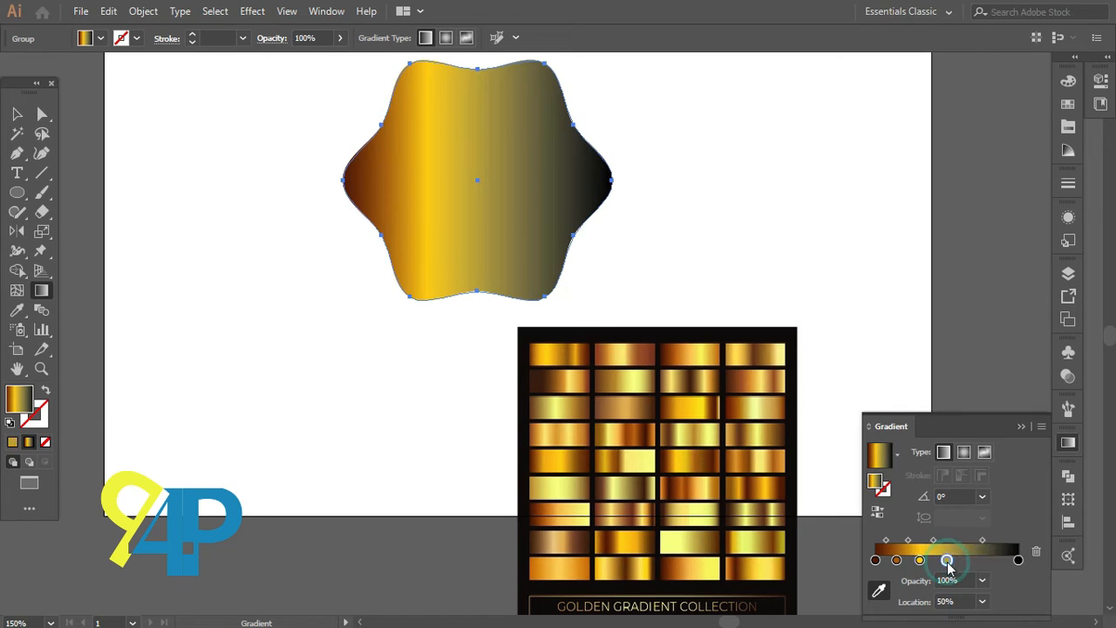
{"action": "left_click", "coordinate": [698, 458], "text": "shift"}
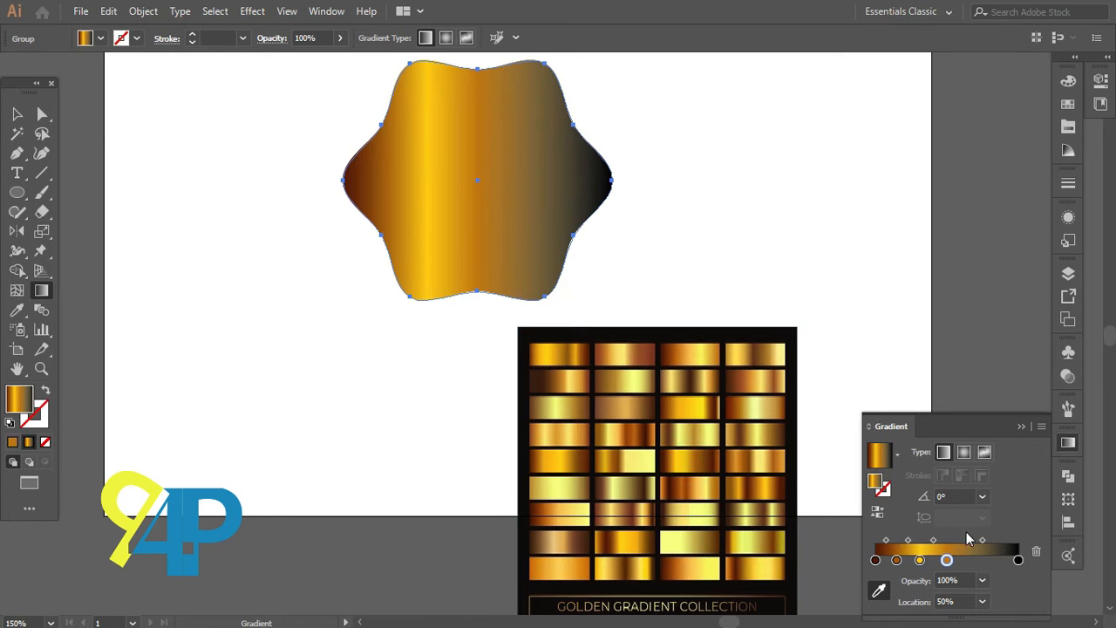
{"action": "left_click", "coordinate": [971, 562]}
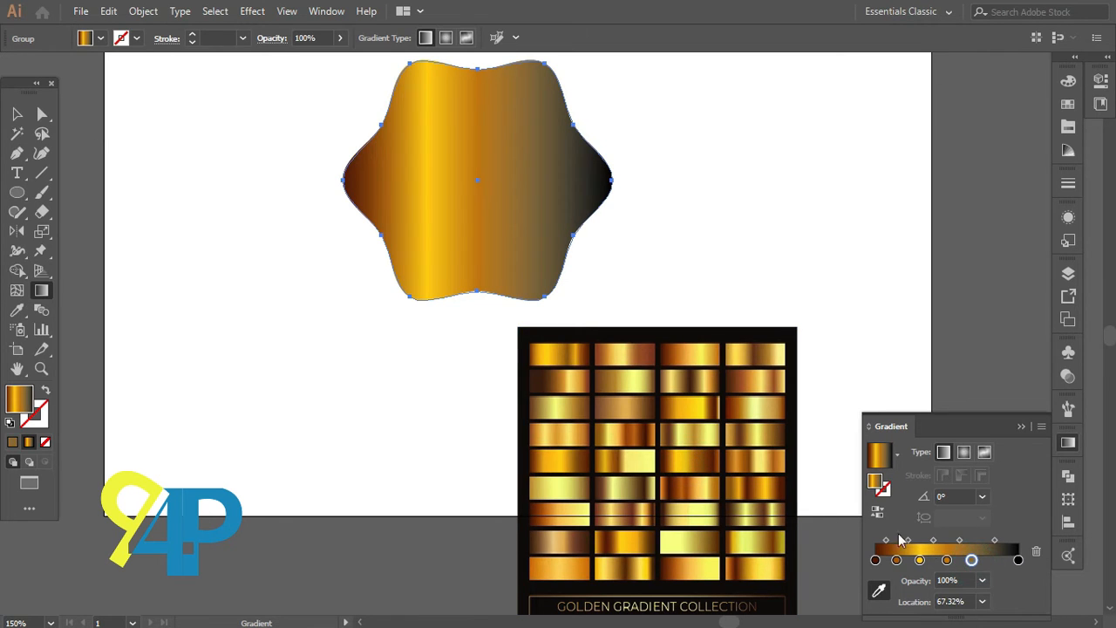
{"action": "left_click", "coordinate": [707, 460], "text": "shift"}
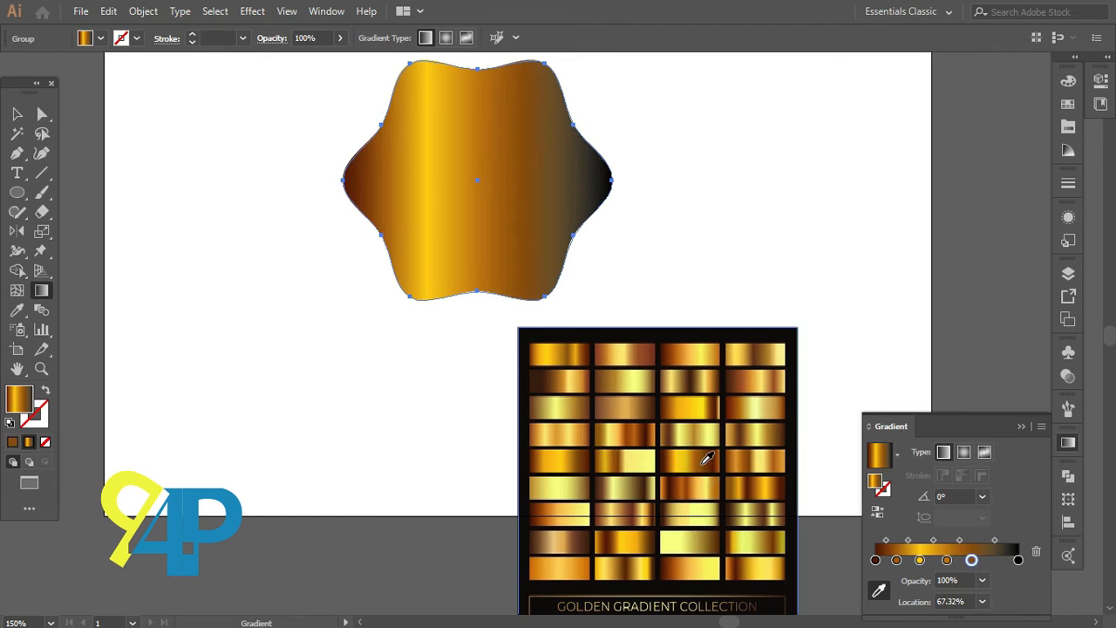
{"action": "left_click", "coordinate": [997, 560]}
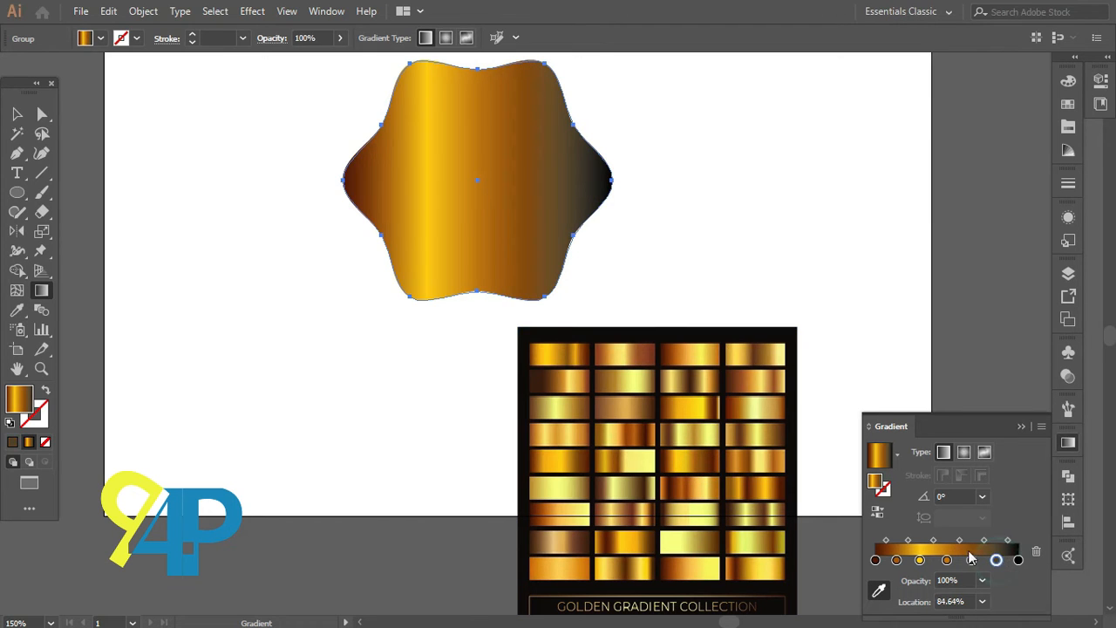
{"action": "left_click", "coordinate": [715, 460], "text": "shift"}
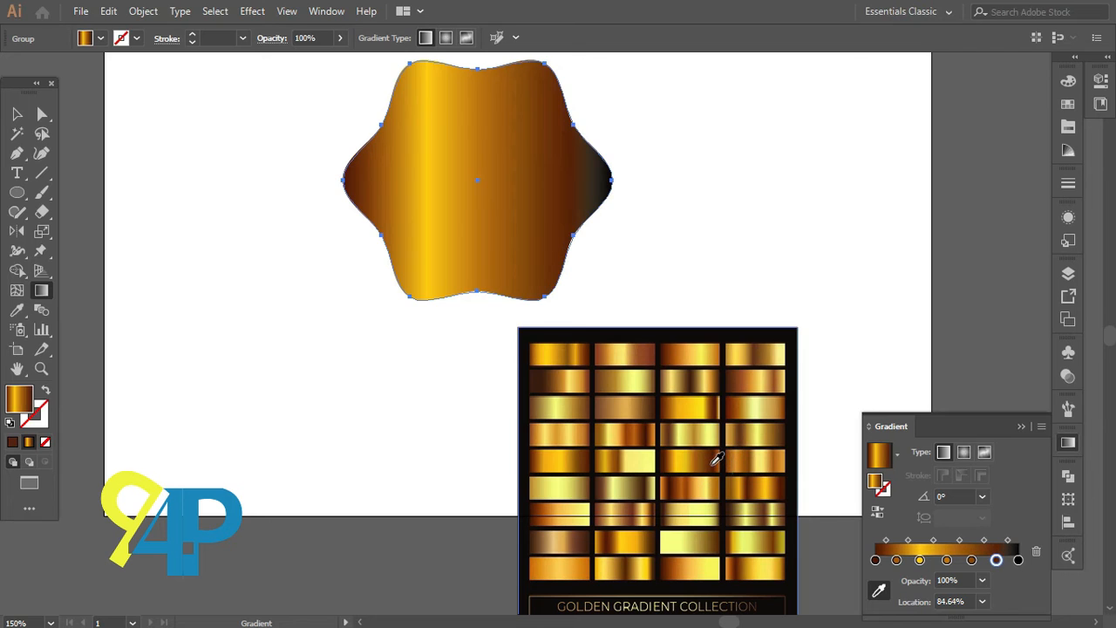
Step: Set the rightmost gradient stop to a dark brown colour sampled from the gold image
{"action": "left_click", "coordinate": [1019, 561]}
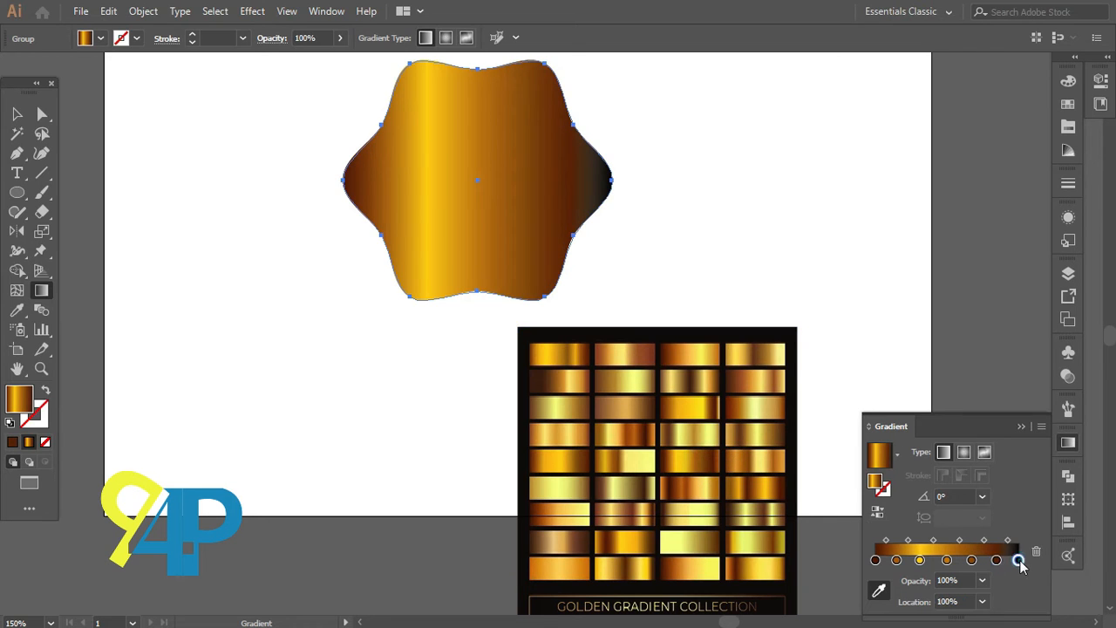
{"action": "left_click", "coordinate": [723, 458], "text": "shift"}
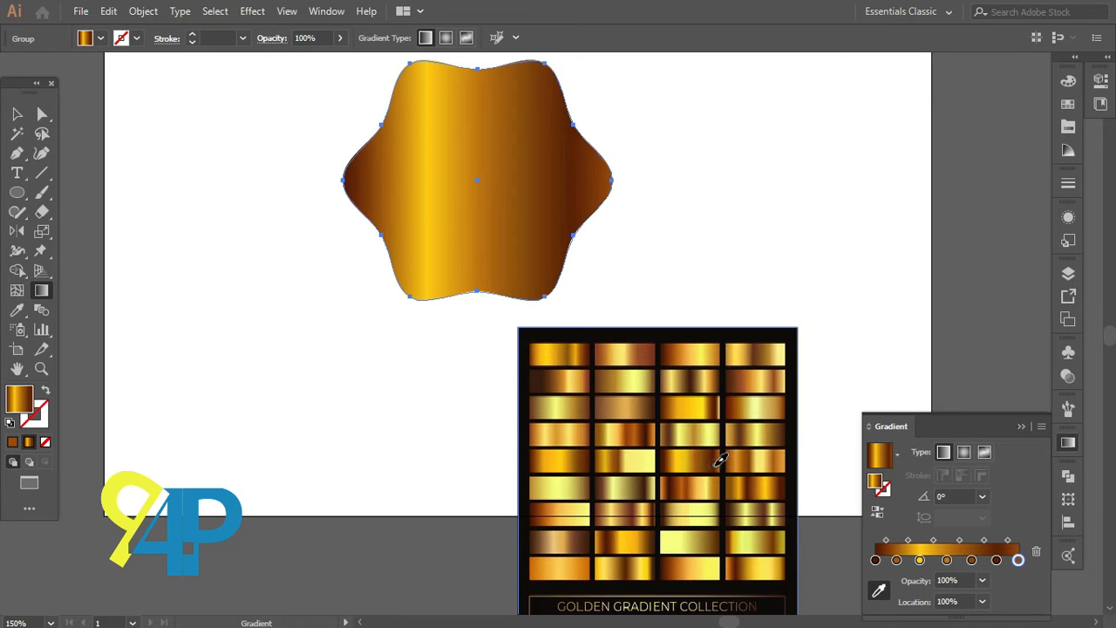
{"action": "left_click", "coordinate": [720, 460], "text": "shift"}
{"action": "left_click", "coordinate": [716, 460], "text": "shift"}
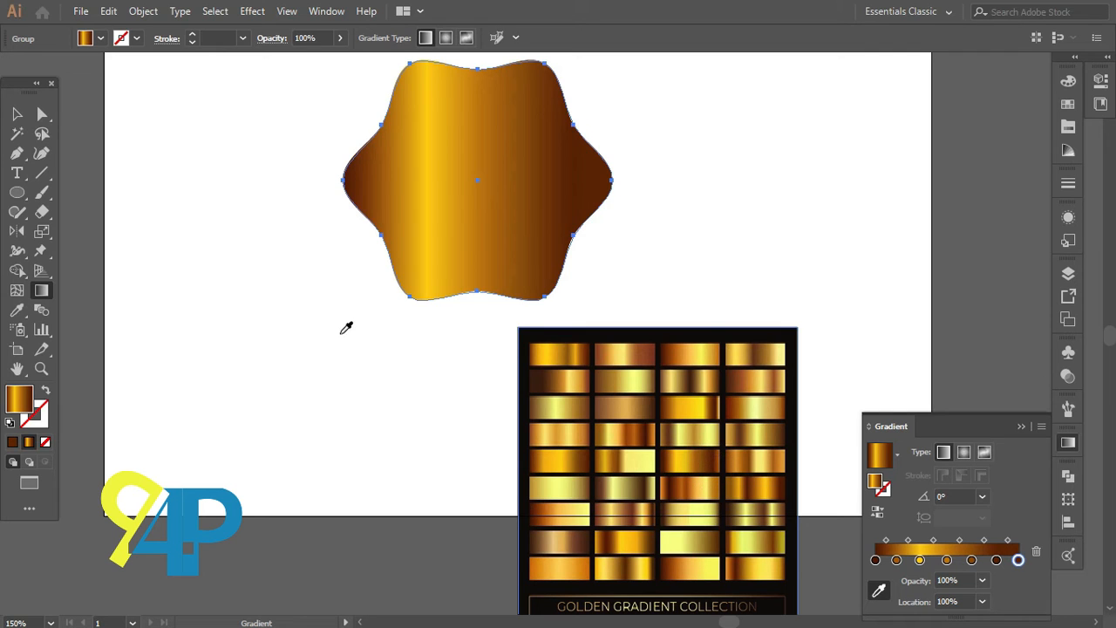
Step: Redraw the wavy shape's gradient vertically from top to bottom with the Gradient tool
{"action": "left_click", "coordinate": [18, 115]}
{"action": "left_click", "coordinate": [365, 367]}
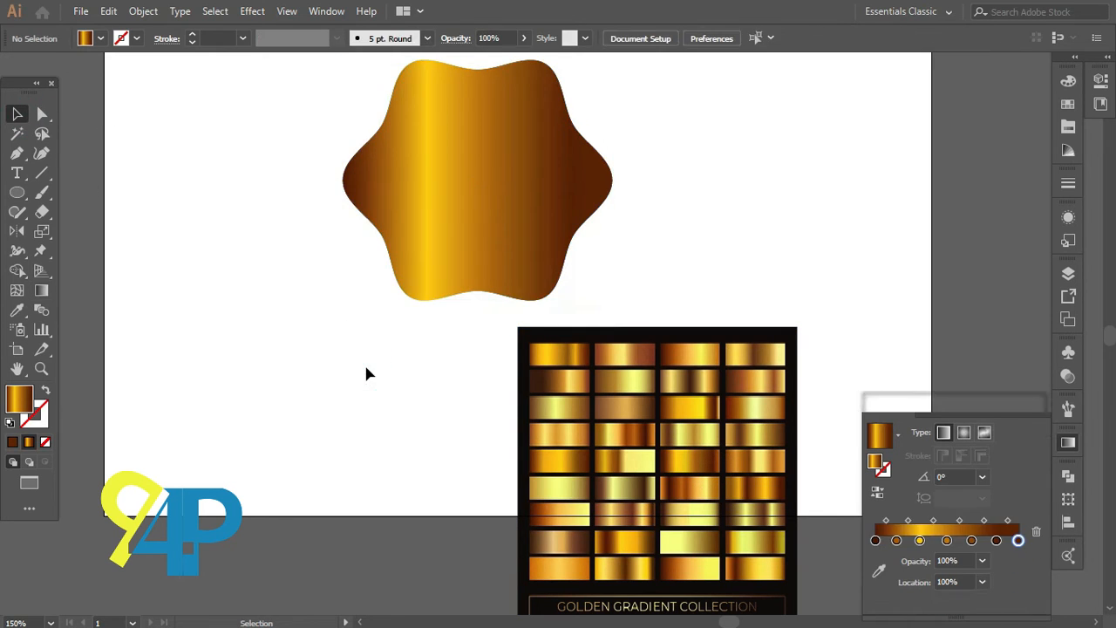
{"action": "left_click", "coordinate": [495, 225]}
{"action": "scroll", "coordinate": [496, 225], "scroll_direction": "up", "scroll_amount": 1}
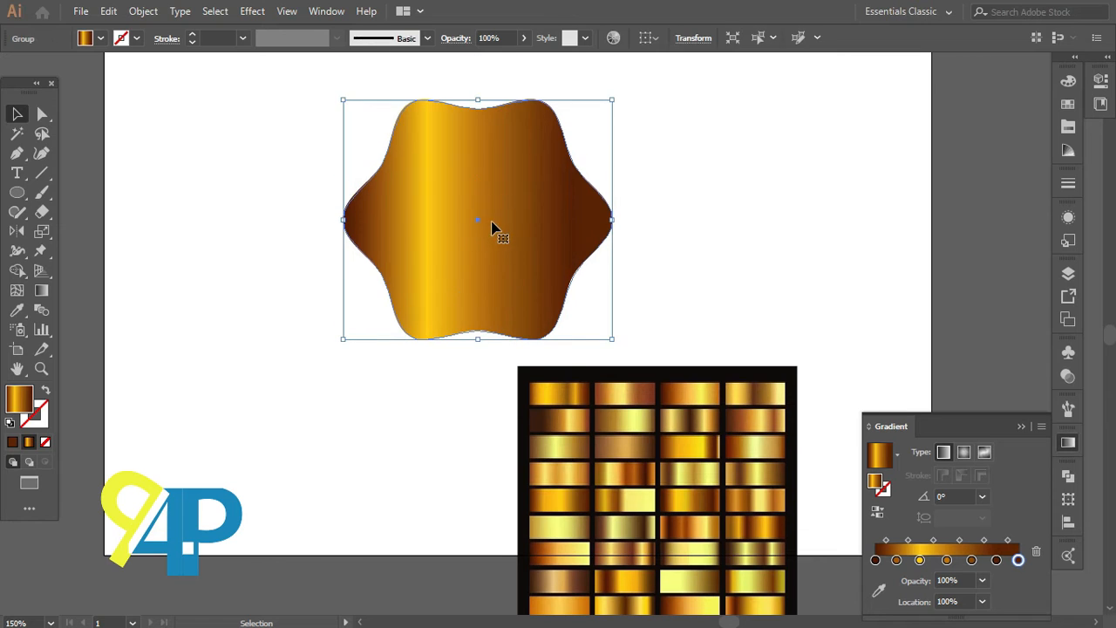
{"action": "left_click", "coordinate": [41, 290]}
{"action": "left_click_drag", "start_coordinate": [343, 203], "coordinate": [766, 205]}
{"action": "left_click_drag", "start_coordinate": [482, 87], "coordinate": [488, 361]}
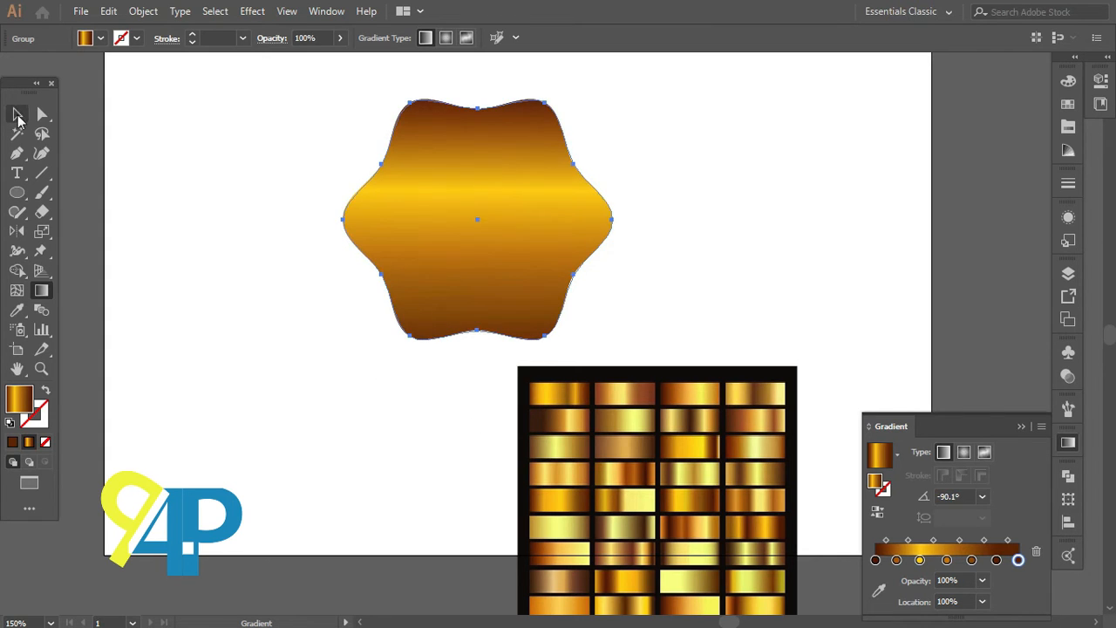
Step: Move the gold gradient image out of the way to the lower left of the artboard
{"action": "left_click", "coordinate": [18, 115]}
{"action": "left_click", "coordinate": [434, 418]}
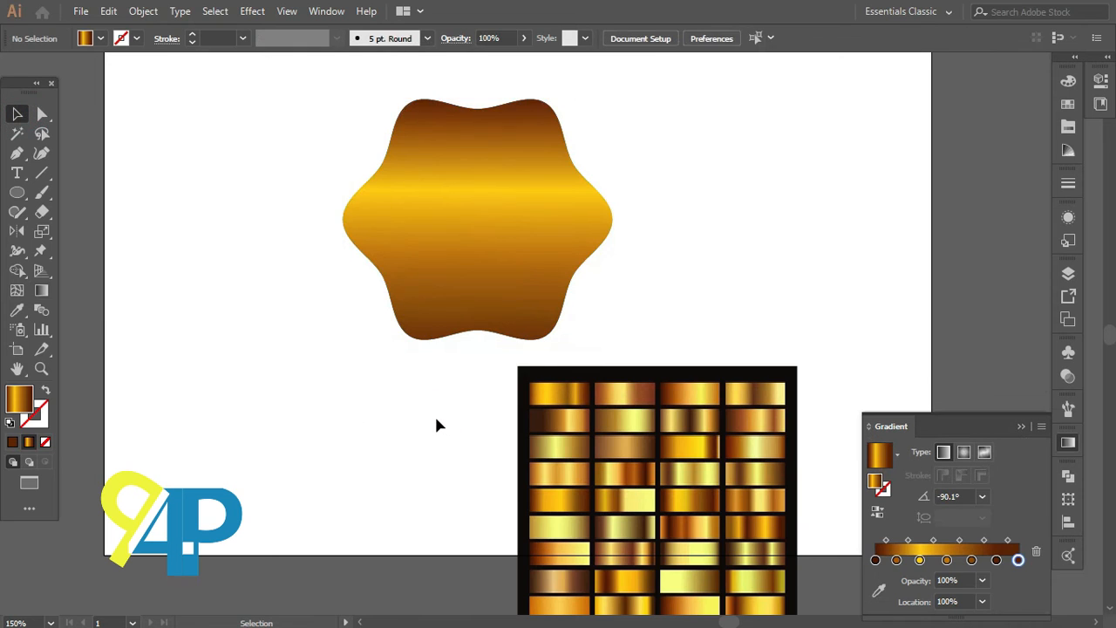
{"action": "scroll", "coordinate": [435, 416], "scroll_direction": "down", "scroll_amount": 1}
{"action": "left_click_drag", "start_coordinate": [510, 450], "coordinate": [118, 418]}
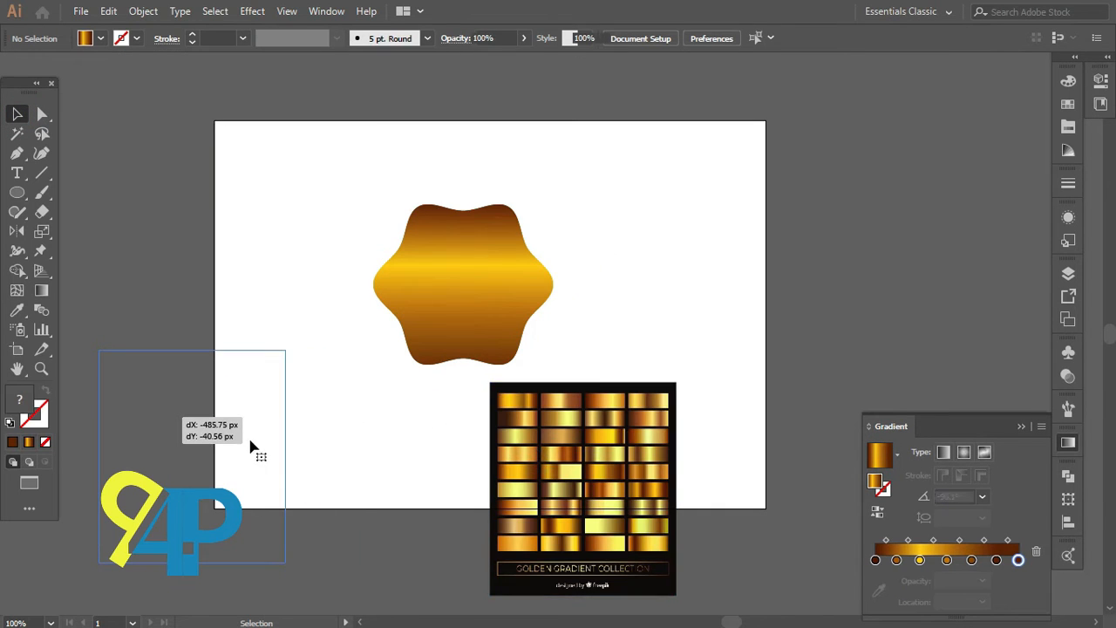
{"action": "left_click_drag", "start_coordinate": [250, 446], "coordinate": [194, 435]}
{"action": "left_click", "coordinate": [393, 426]}
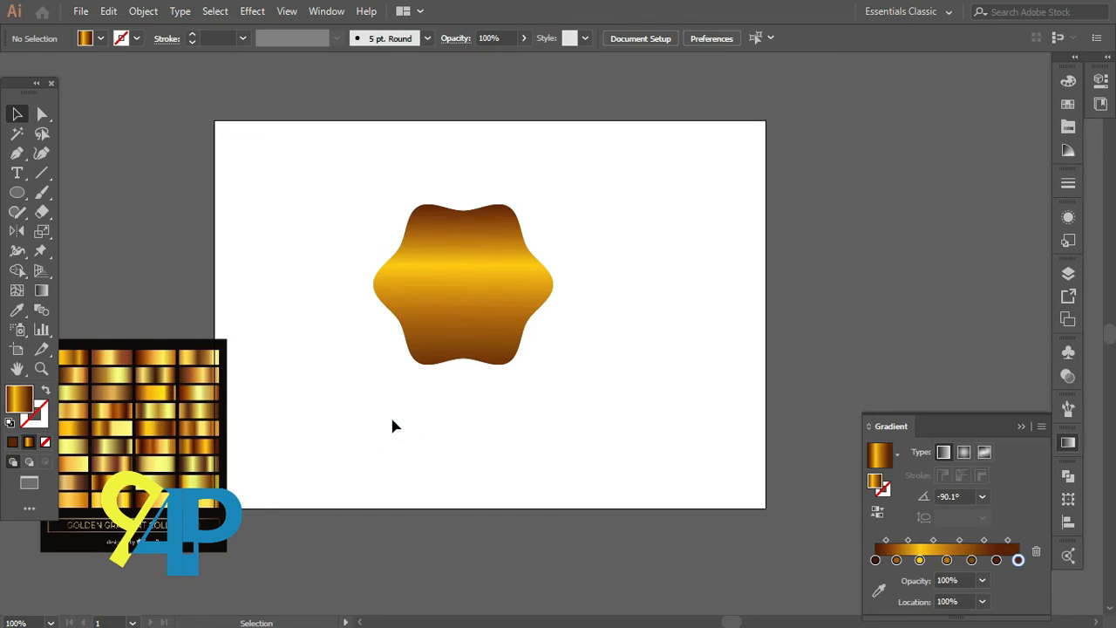
Step: Duplicate the wavy gold shape and place the copy to its right
{"action": "left_click", "coordinate": [518, 301]}
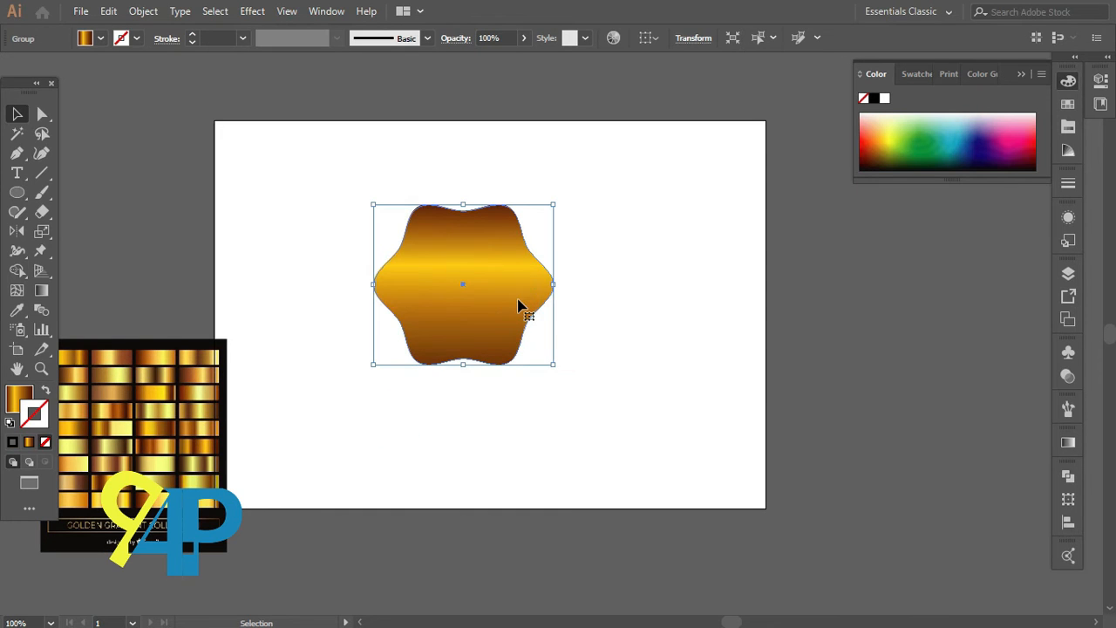
{"action": "left_click_drag", "start_coordinate": [527, 305], "coordinate": [738, 318]}
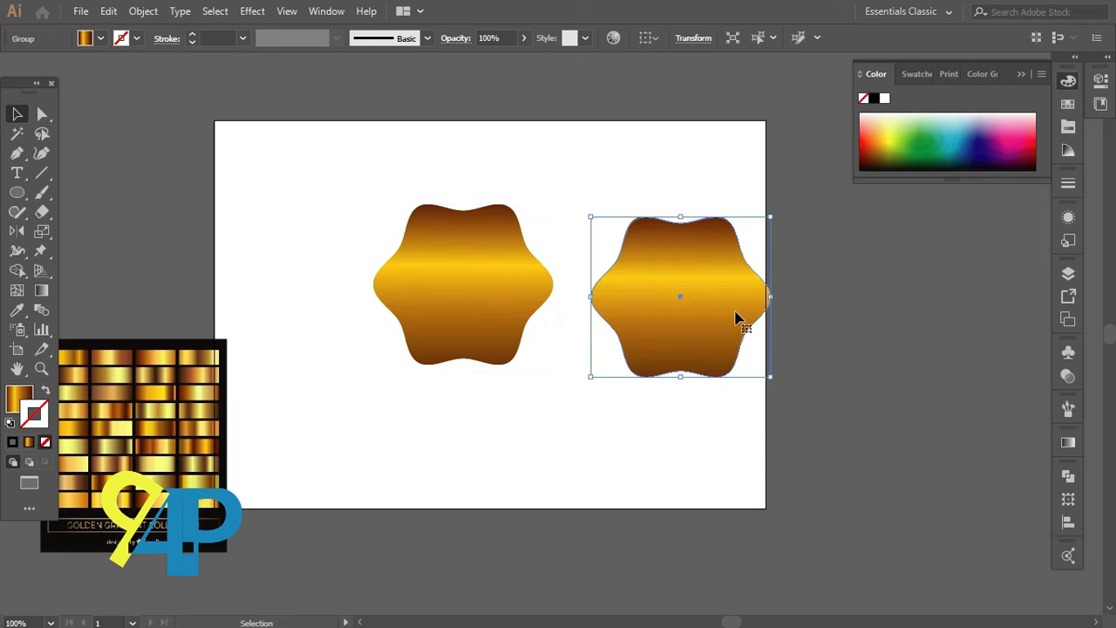
Step: Give the copy the default white fill and set its stroke to none
{"action": "left_click", "coordinate": [11, 423]}
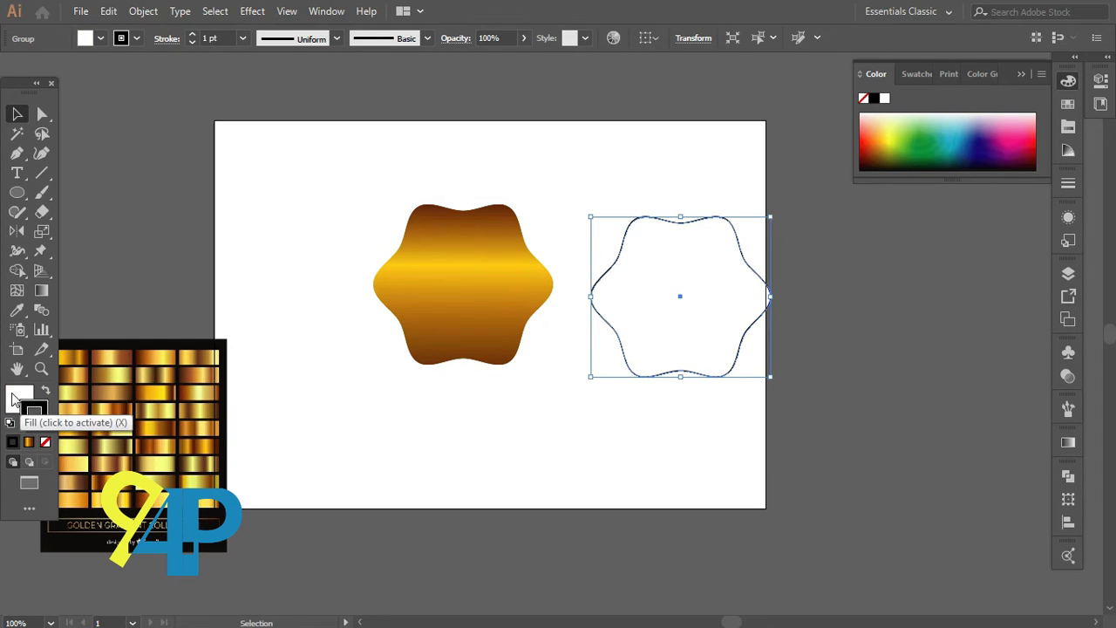
{"action": "left_click", "coordinate": [12, 400]}
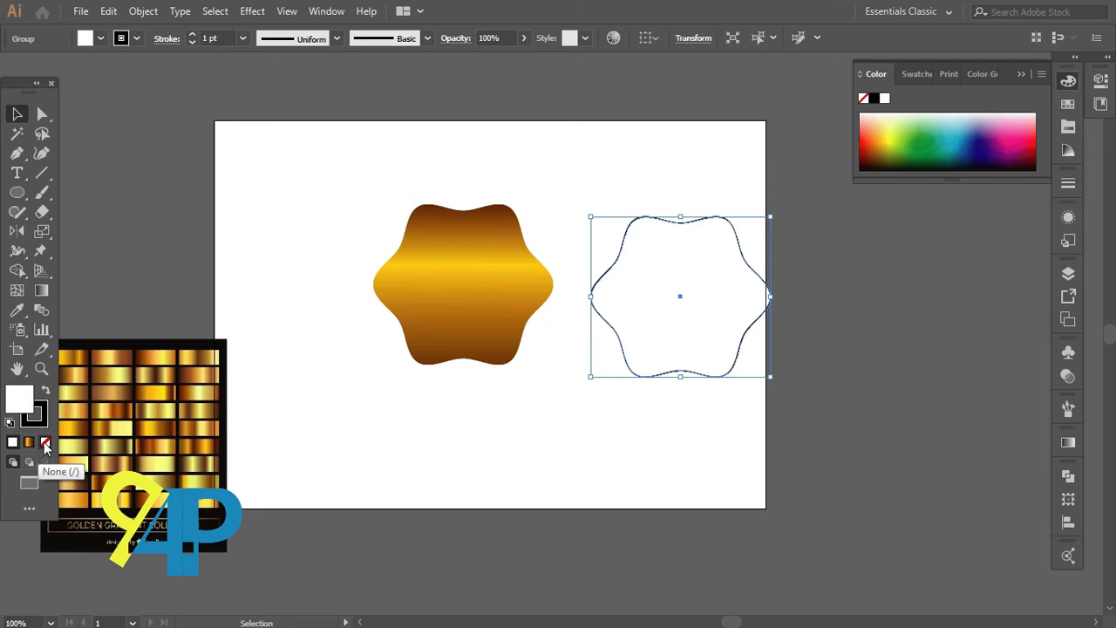
{"action": "left_click", "coordinate": [37, 425]}
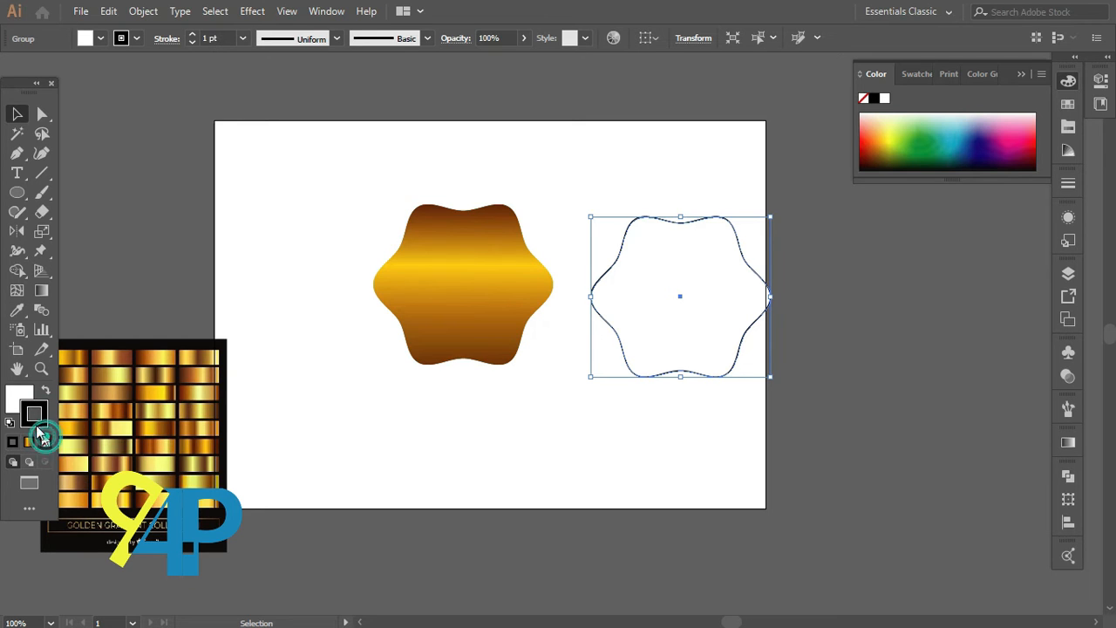
{"action": "left_click", "coordinate": [46, 442]}
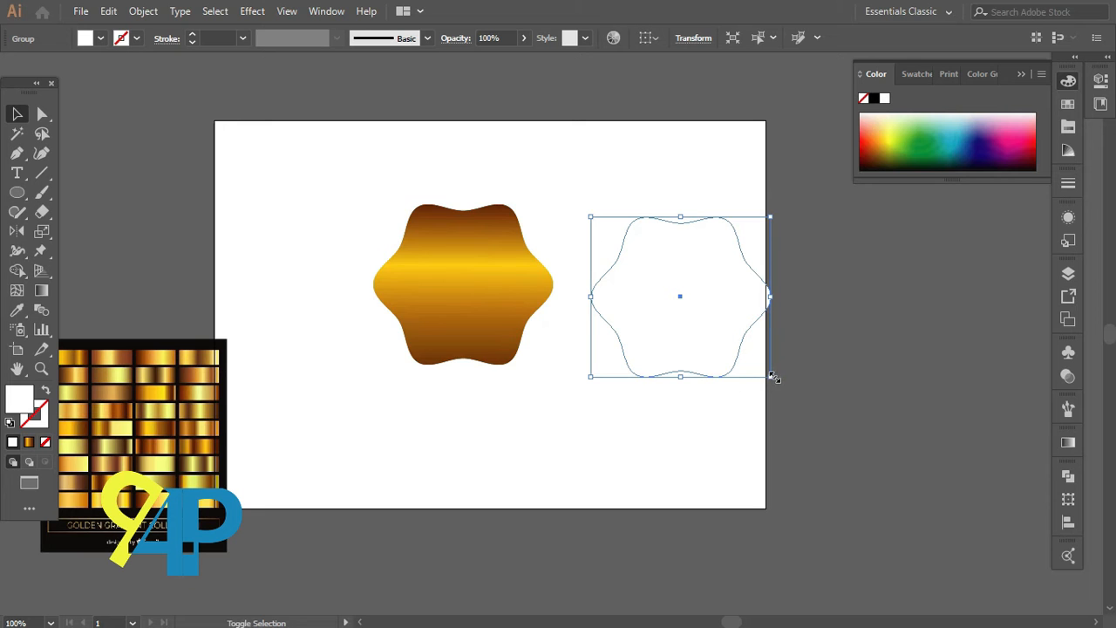
Step: Scale the white copy down and place it inside the gold shape to form a ring
{"action": "left_click_drag", "start_coordinate": [774, 378], "coordinate": [542, 356]}
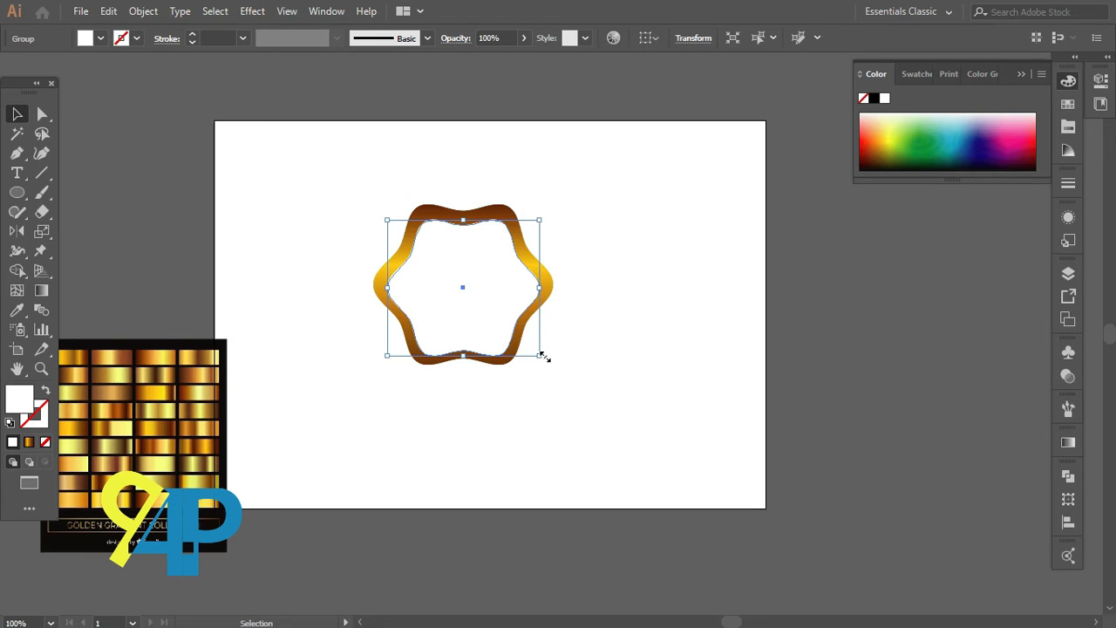
{"action": "mouse_move", "coordinate": [540, 356]}
{"action": "left_mouse_down"}
{"action": "mouse_move", "coordinate": [548, 368]}
{"action": "mouse_move", "coordinate": [542, 357]}
{"action": "left_mouse_up"}
{"action": "left_click", "coordinate": [537, 408]}
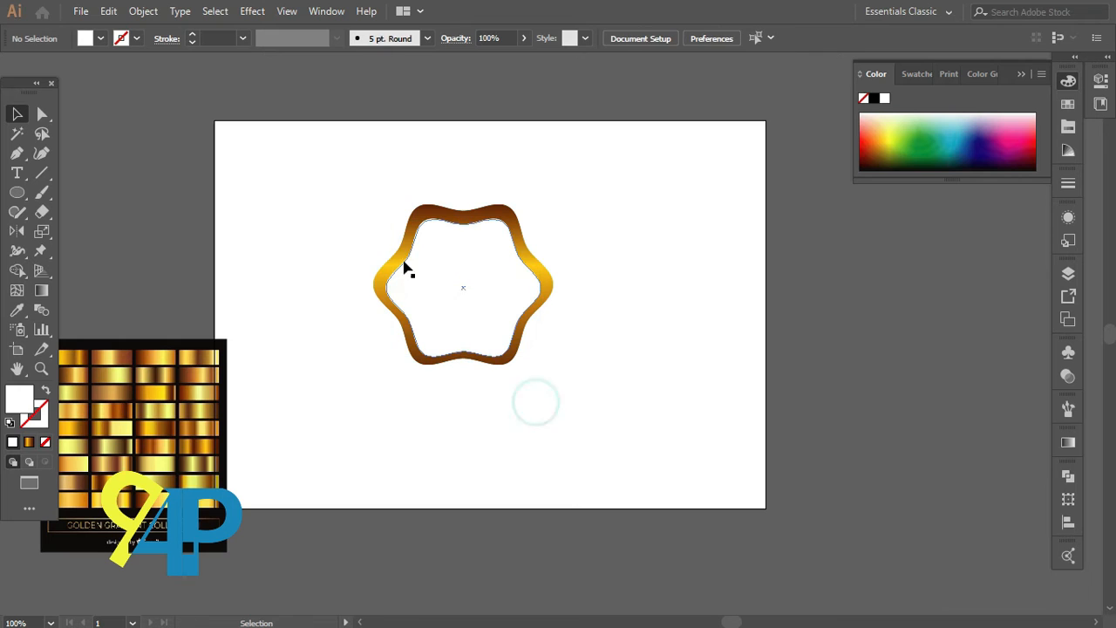
Step: Select both shapes and align them on their vertical centres
{"action": "left_click_drag", "start_coordinate": [384, 192], "coordinate": [528, 363]}
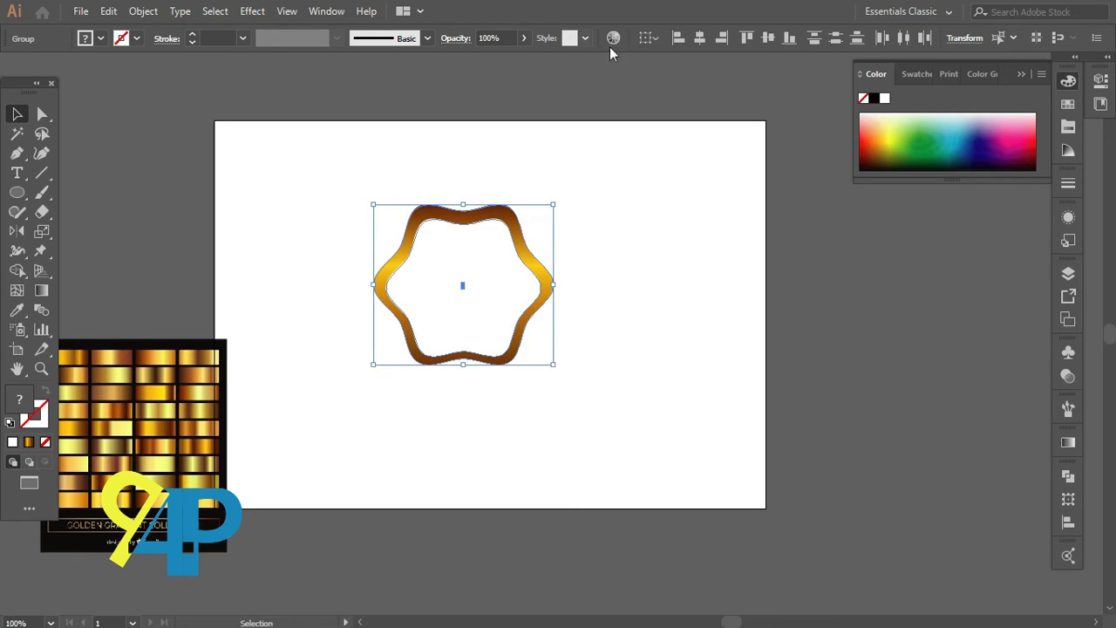
{"action": "left_click", "coordinate": [766, 38]}
{"action": "left_click", "coordinate": [658, 255]}
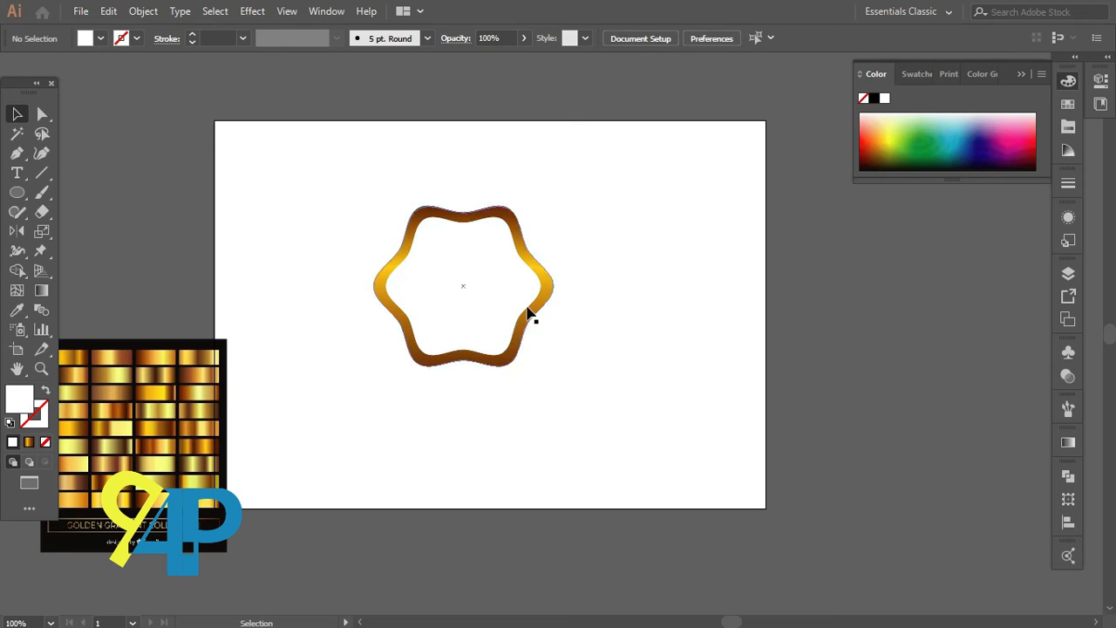
Step: Duplicate the gold shape to the right and scale the copy down slightly
{"action": "left_click", "coordinate": [580, 347]}
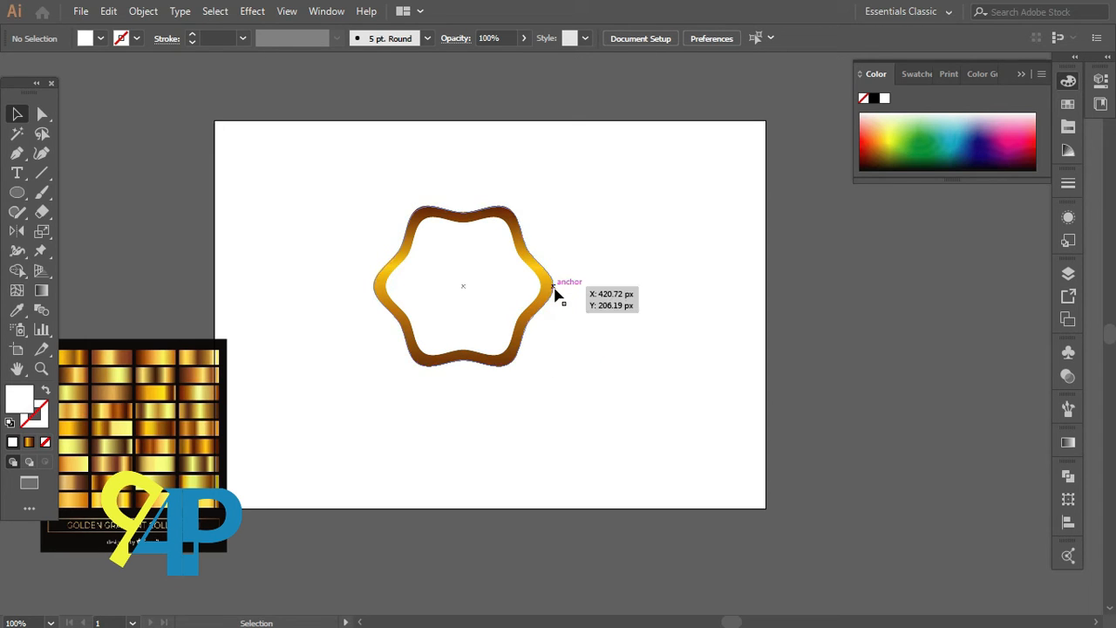
{"action": "left_click_drag", "start_coordinate": [550, 287], "coordinate": [778, 313]}
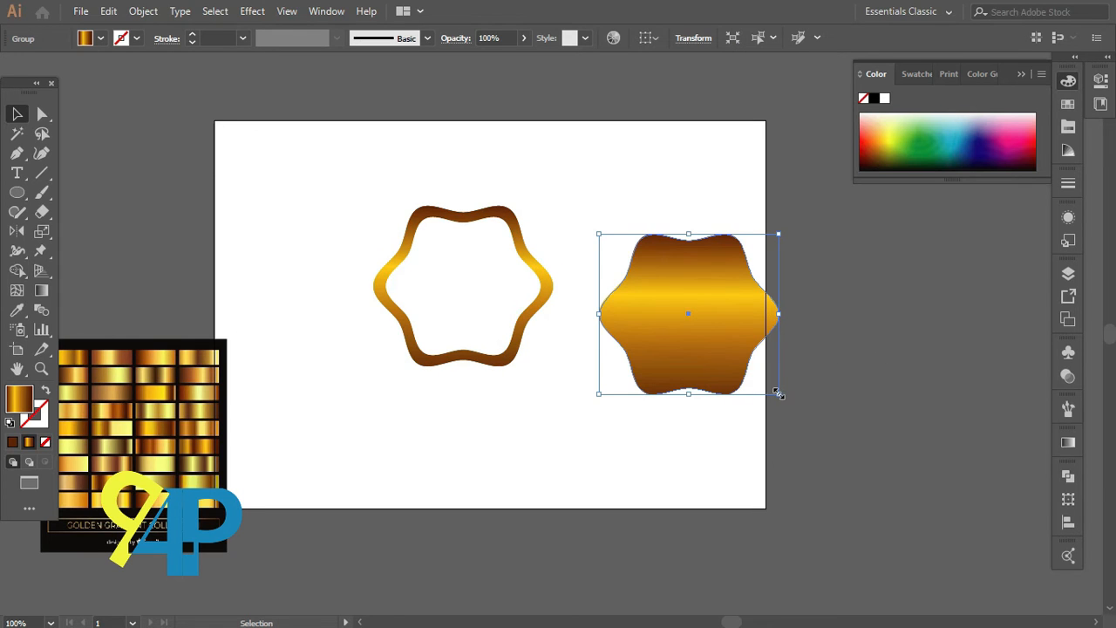
{"action": "left_click_drag", "start_coordinate": [778, 394], "coordinate": [753, 372]}
Step: Move the smaller gold copy into the centre of the ring and bring it to the front
{"action": "left_click_drag", "start_coordinate": [683, 358], "coordinate": [460, 321]}
{"action": "right_click", "coordinate": [460, 321]}
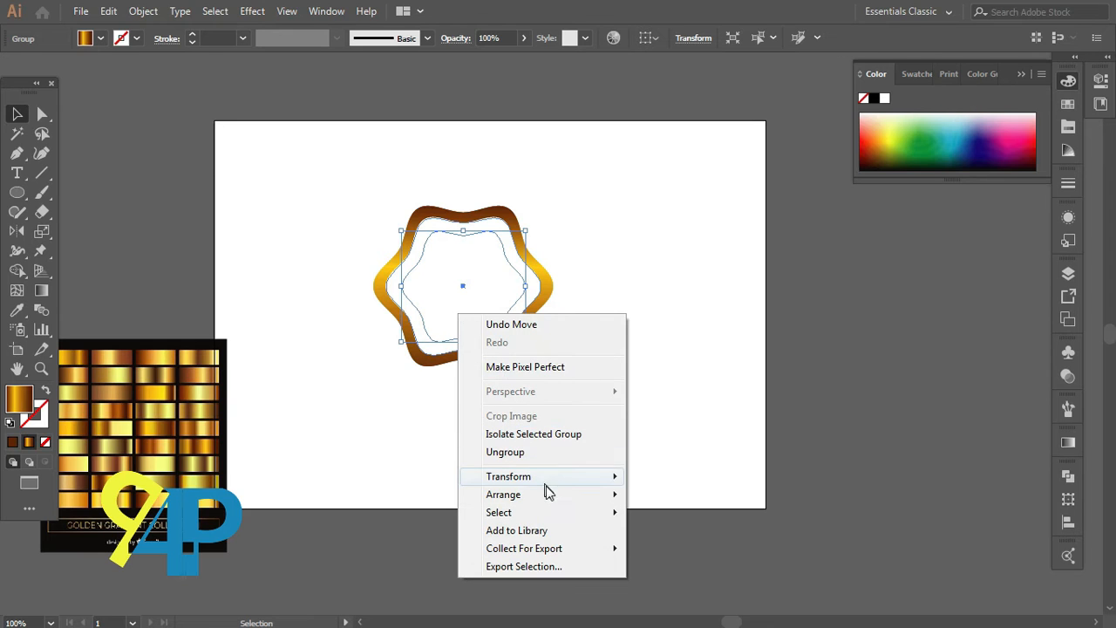
{"action": "mouse_move", "coordinate": [551, 495]}
{"action": "left_click", "coordinate": [662, 494]}
{"action": "left_click", "coordinate": [587, 389]}
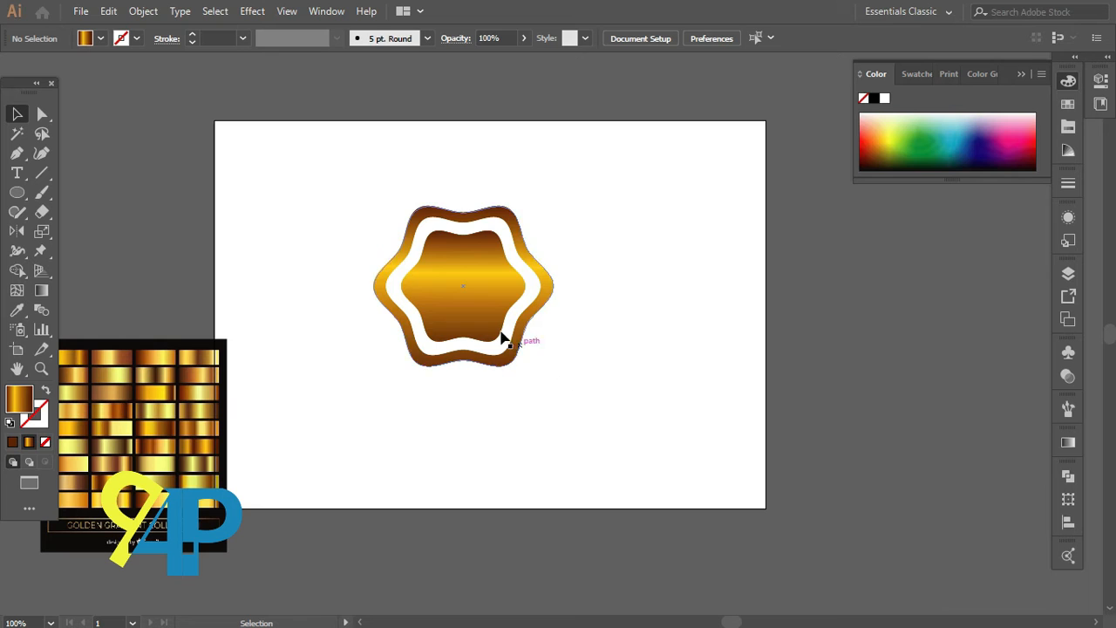
Step: Resize the inner gold shape so it sits inside the white ring with an even gap
{"action": "left_click", "coordinate": [473, 318]}
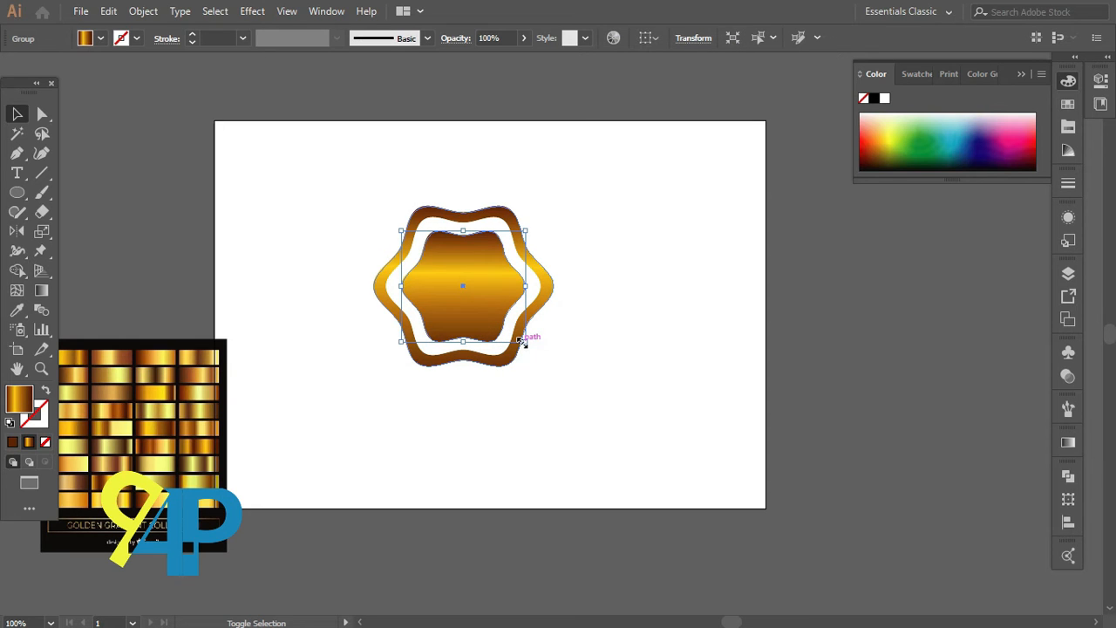
{"action": "left_click_drag", "start_coordinate": [523, 342], "coordinate": [538, 352]}
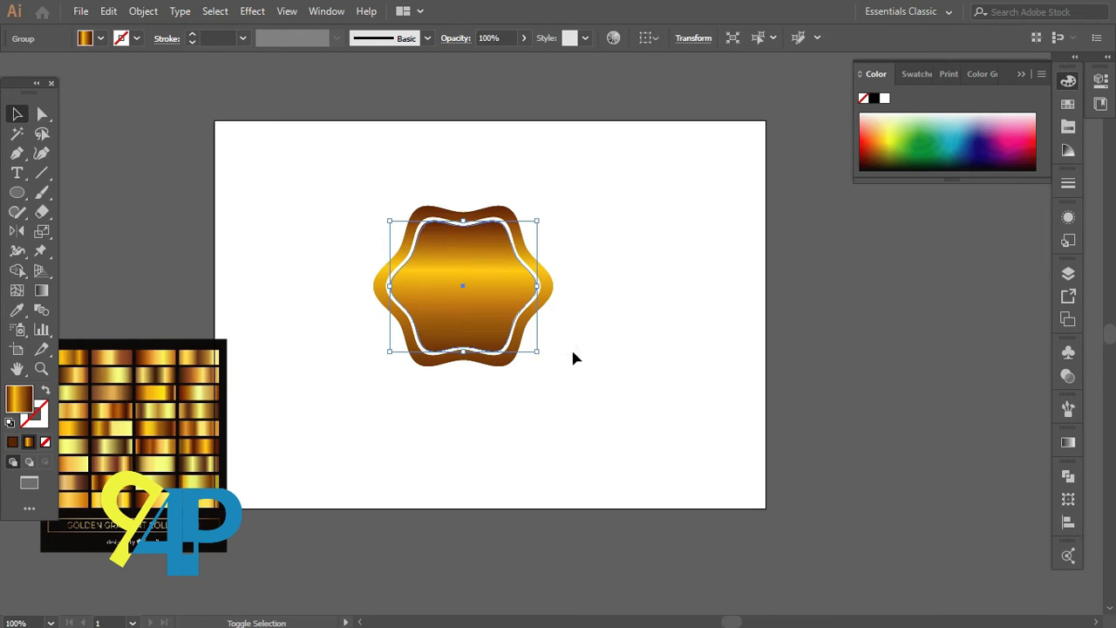
{"action": "left_click", "coordinate": [617, 351]}
{"action": "left_click", "coordinate": [506, 319]}
{"action": "left_click_drag", "start_coordinate": [537, 352], "coordinate": [535, 349]}
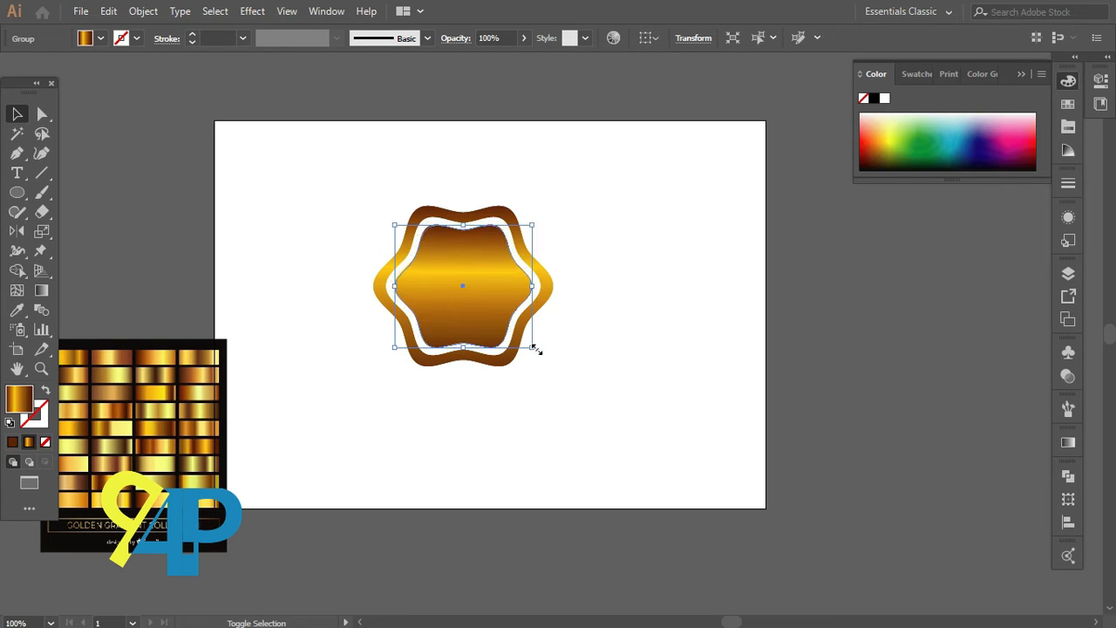
{"action": "left_click", "coordinate": [586, 351]}
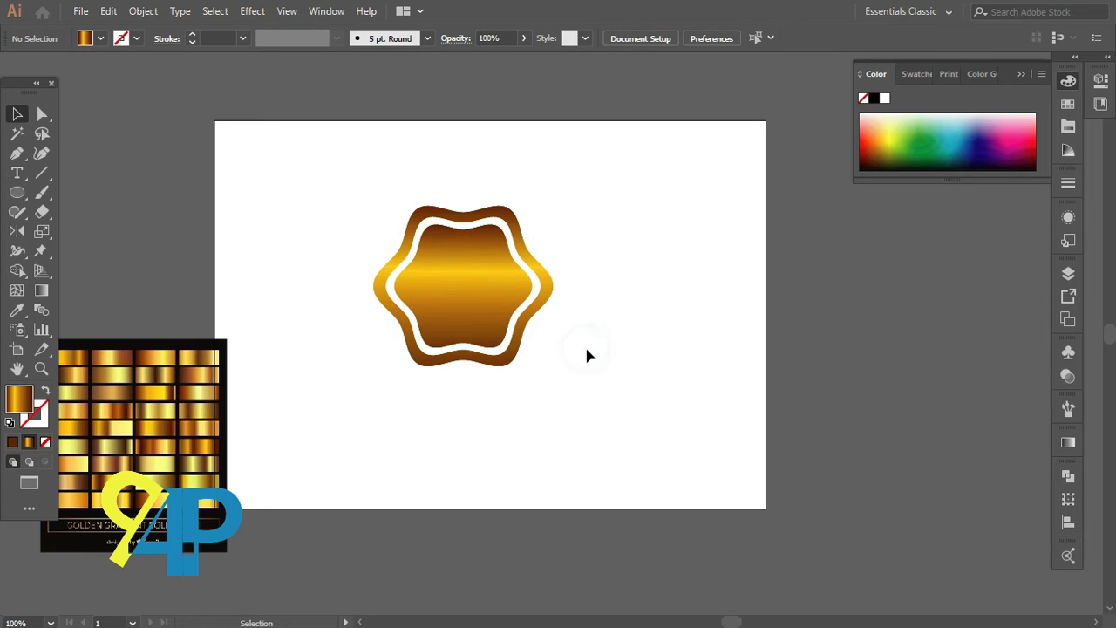
Step: Select all three shapes and align them on their horizontal centres
{"action": "left_click_drag", "start_coordinate": [408, 183], "coordinate": [513, 375]}
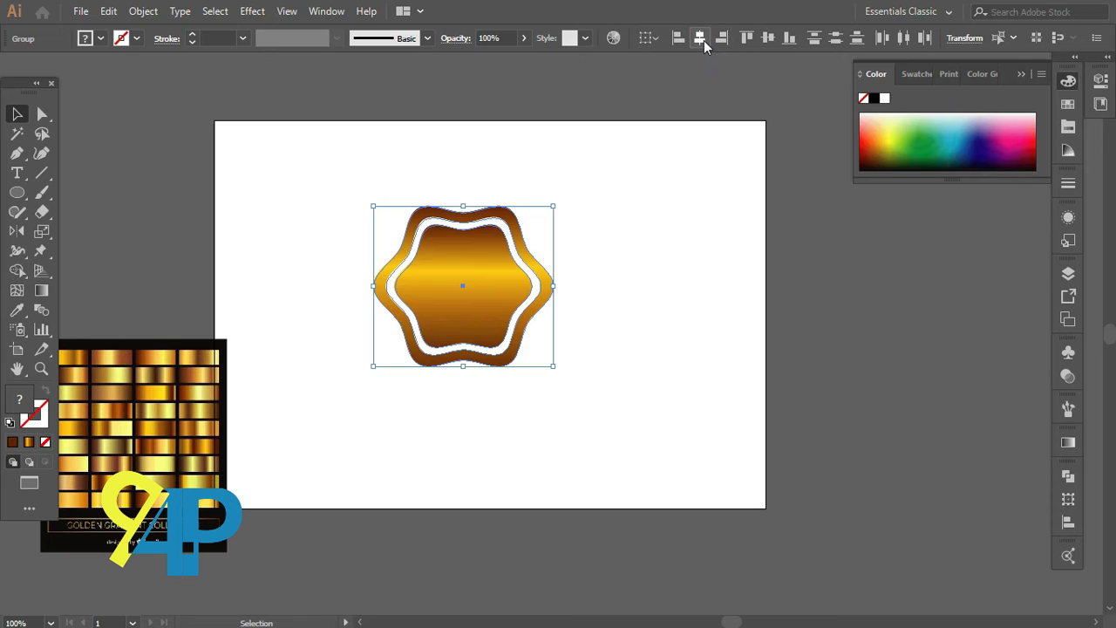
{"action": "left_click", "coordinate": [762, 40]}
{"action": "left_click", "coordinate": [640, 279]}
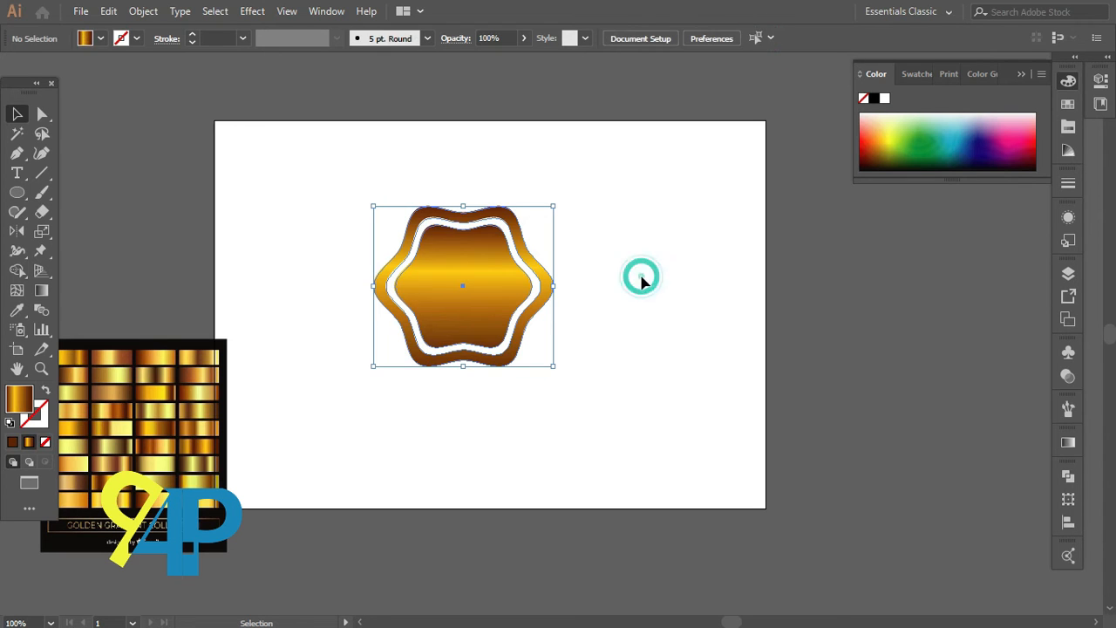
{"action": "scroll", "coordinate": [387, 434], "scroll_direction": "up", "scroll_amount": 2}
{"action": "scroll", "coordinate": [389, 440], "scroll_direction": "up", "scroll_amount": 3}
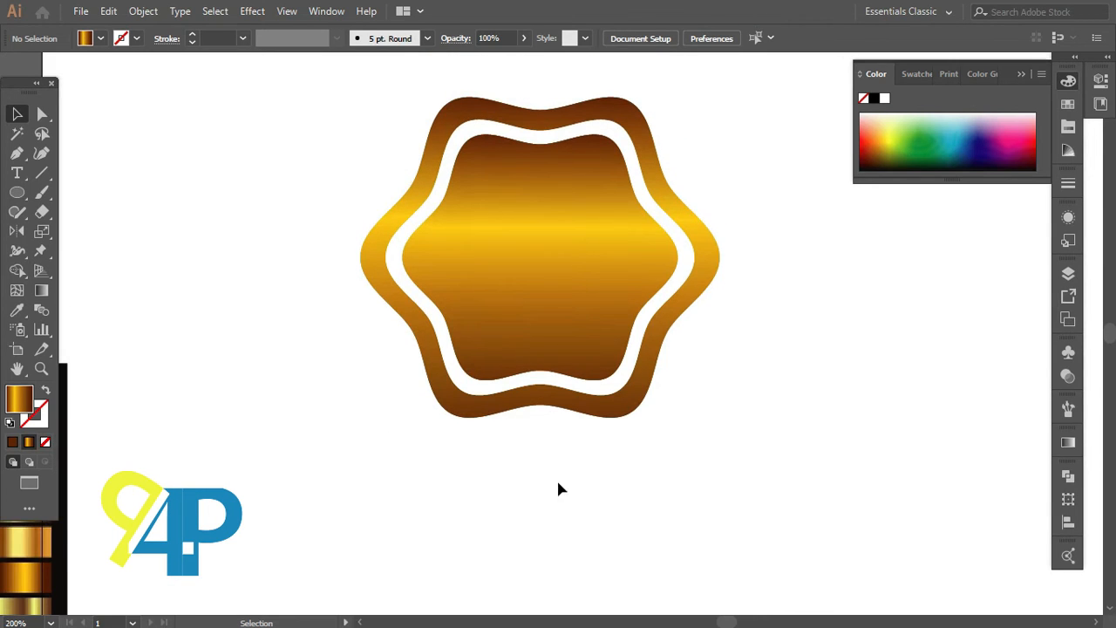
{"action": "scroll", "coordinate": [655, 450], "scroll_direction": "up", "scroll_amount": 1}
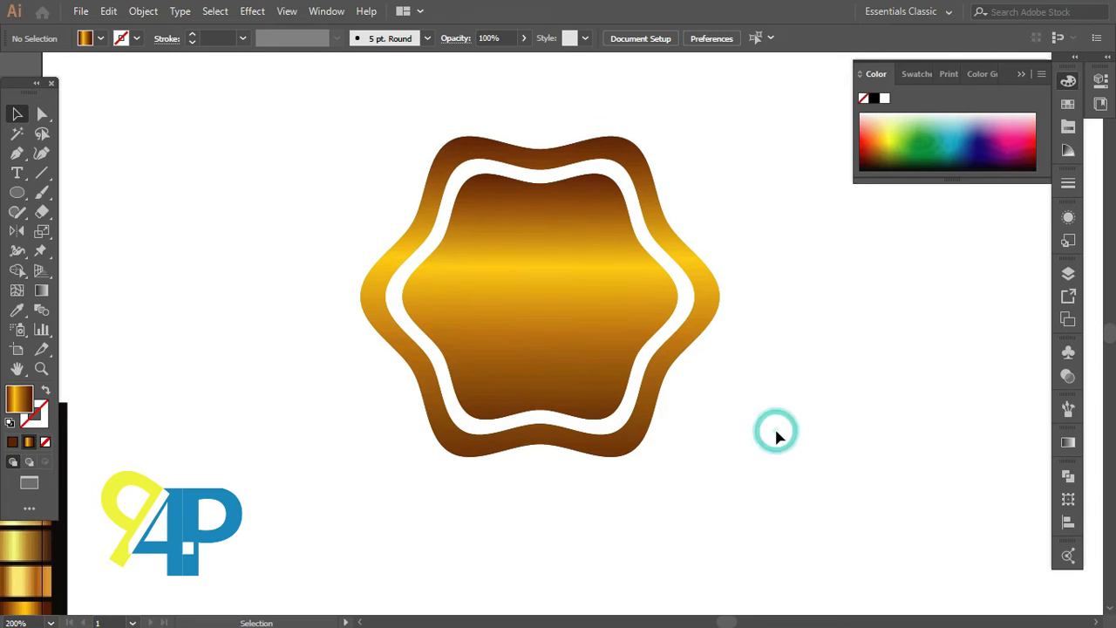
Step: Open the Decorative_Banners and Seals brush library from the Brushes panel
{"action": "left_click", "coordinate": [1067, 408]}
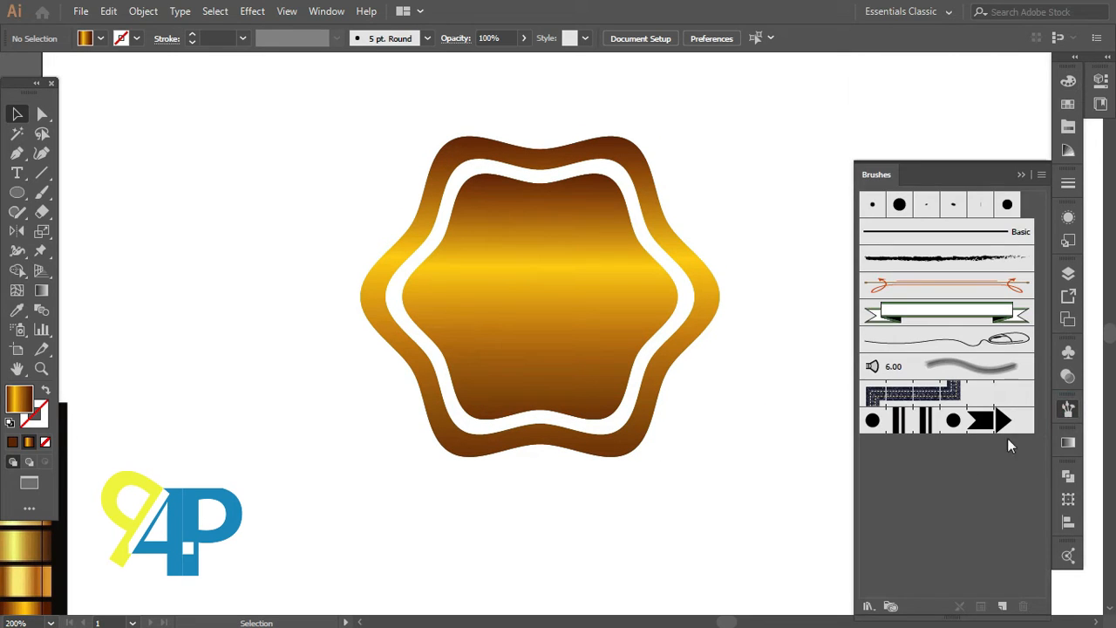
{"action": "left_click", "coordinate": [869, 605]}
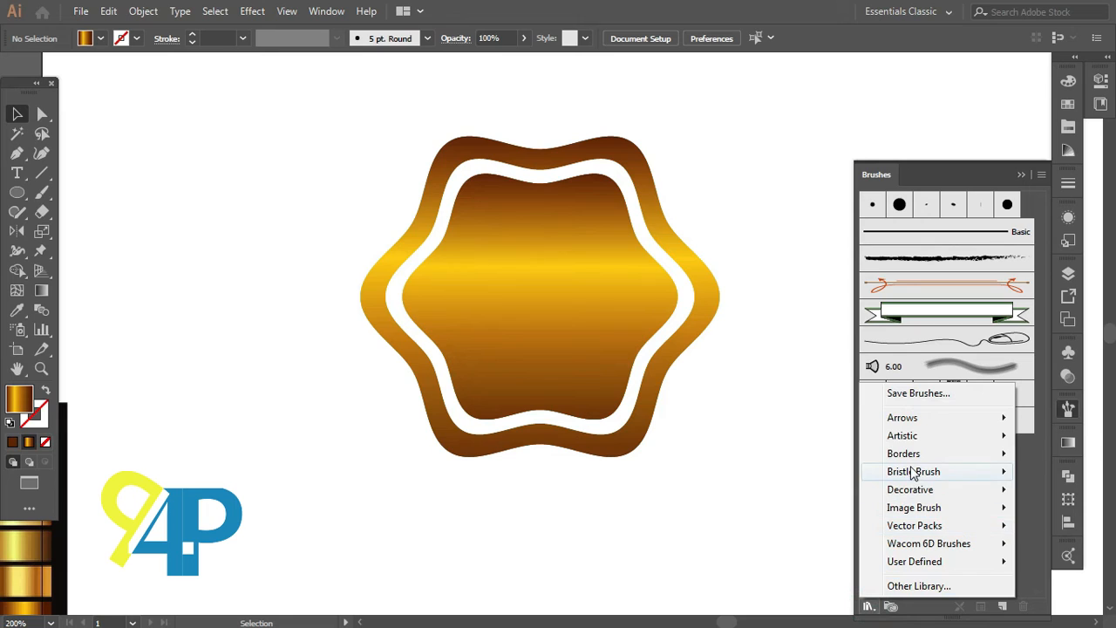
{"action": "mouse_move", "coordinate": [914, 469]}
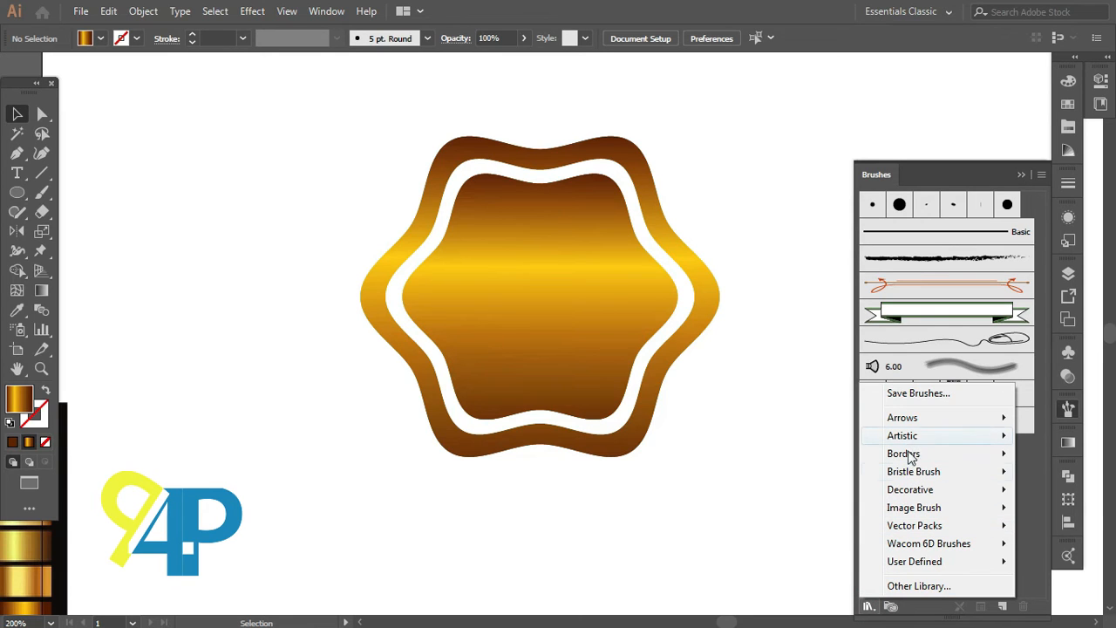
{"action": "mouse_move", "coordinate": [908, 496]}
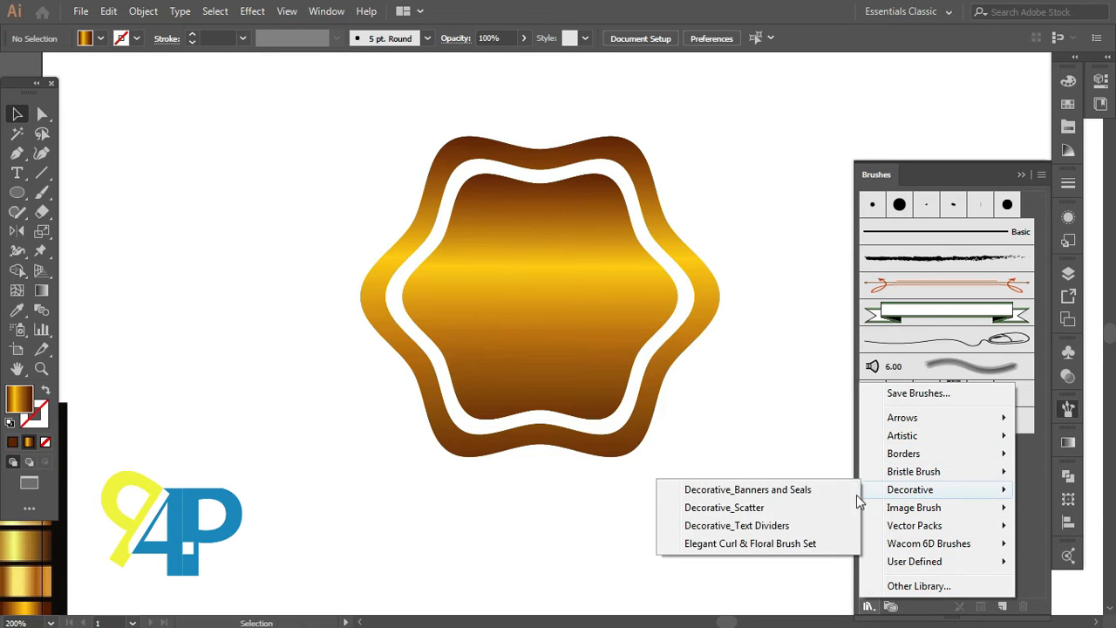
{"action": "left_click", "coordinate": [772, 497]}
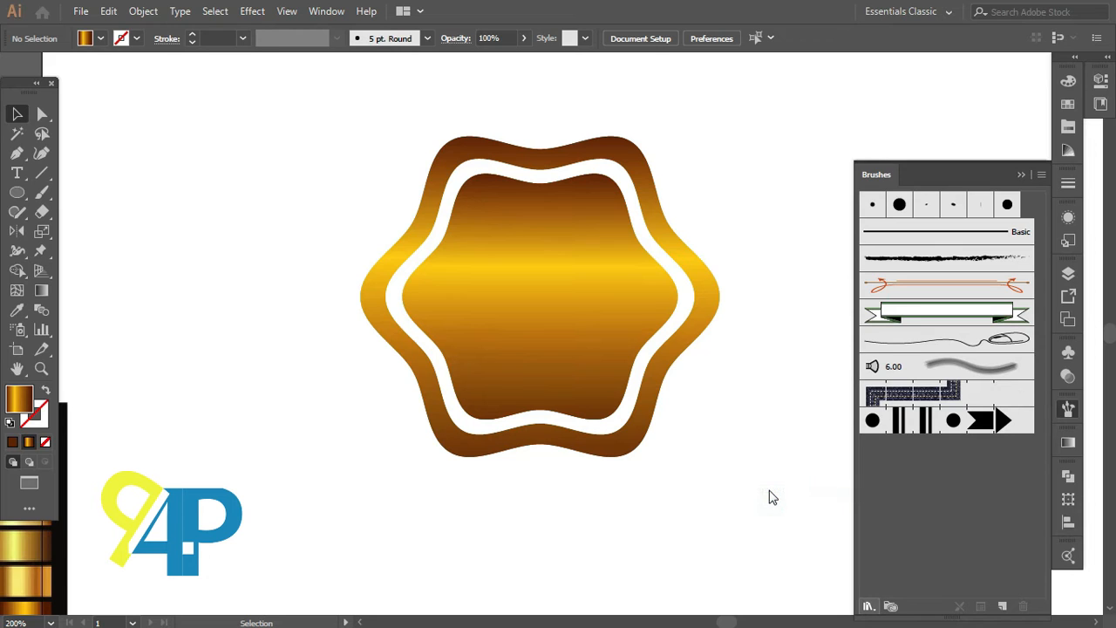
{"action": "left_click_drag", "start_coordinate": [684, 272], "coordinate": [919, 246]}
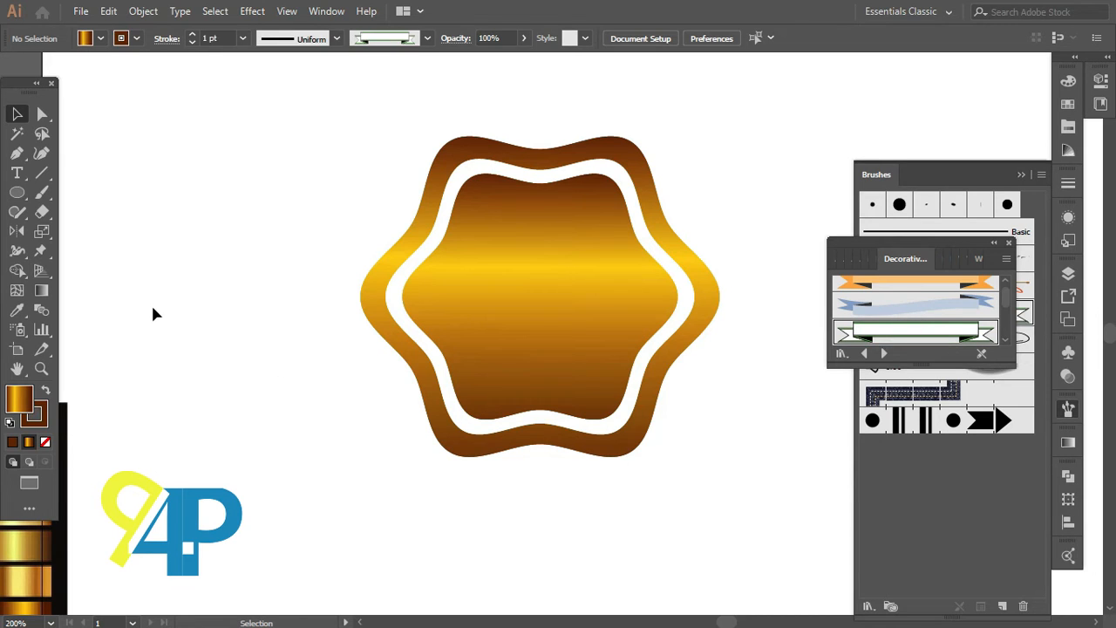
Step: Paint a horizontal stroke across the lower part of the badge with the green ribbon banner brush using the Paintbrush
{"action": "left_click", "coordinate": [42, 193]}
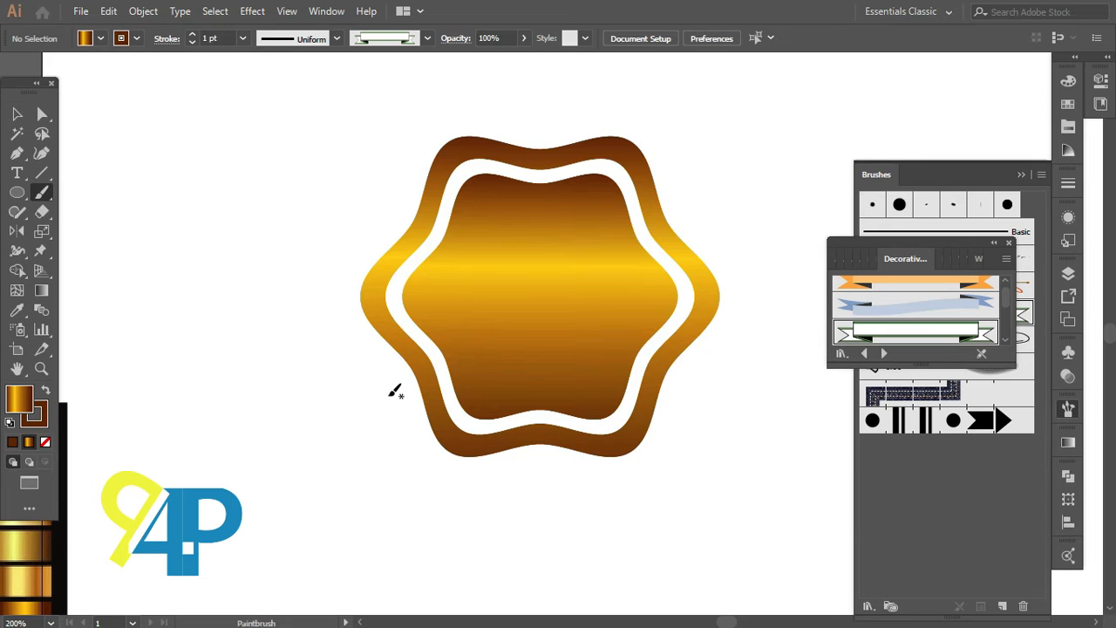
{"action": "left_click_drag", "start_coordinate": [390, 396], "coordinate": [567, 399]}
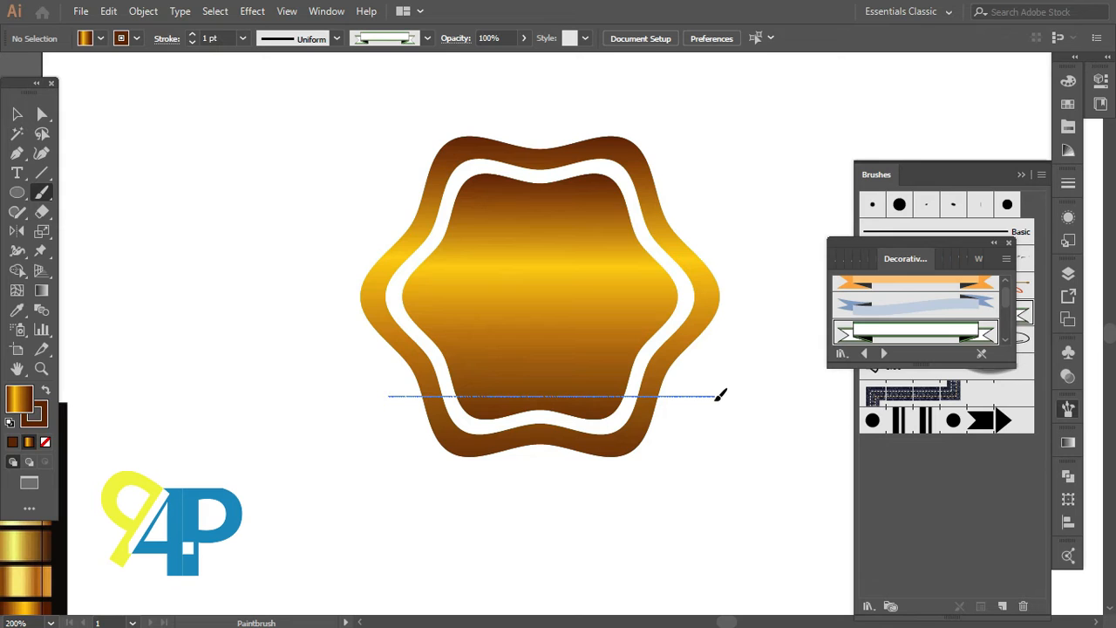
{"action": "left_click_drag", "start_coordinate": [720, 395], "coordinate": [720, 394]}
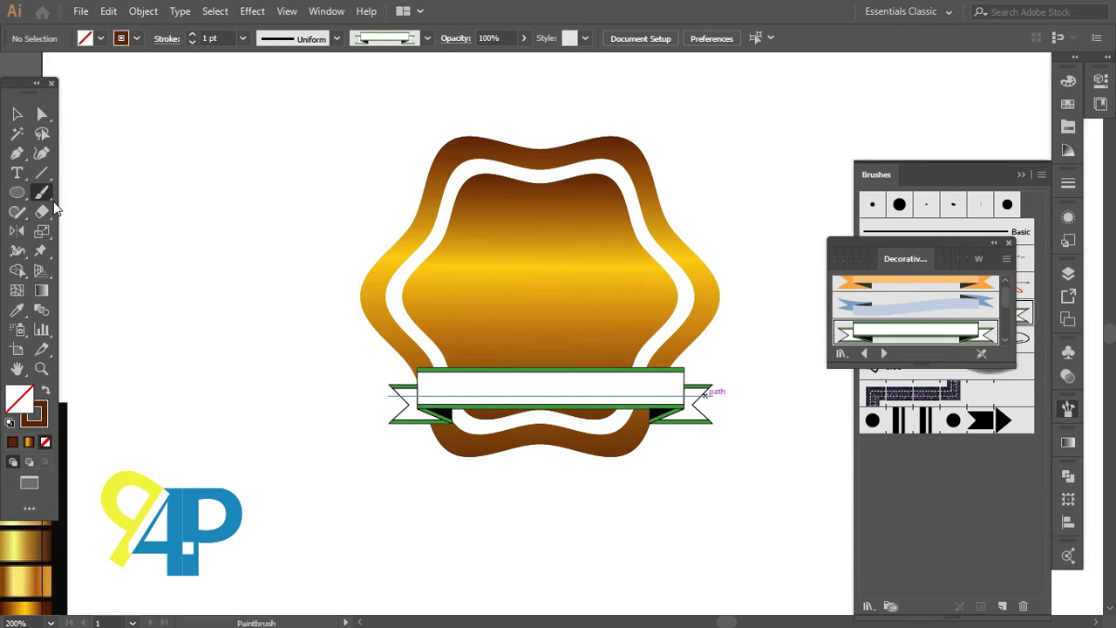
Step: Apply an Arc warp effect to the banner with 40% bend and -1% horizontal distortion
{"action": "left_click", "coordinate": [16, 114]}
{"action": "left_click", "coordinate": [457, 394]}
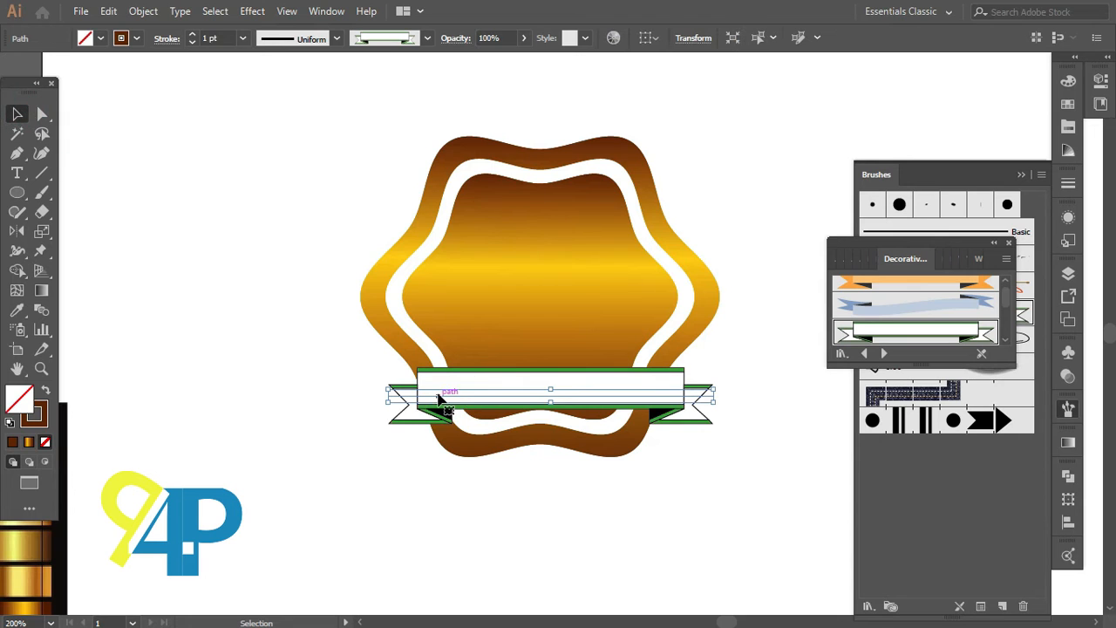
{"action": "left_click", "coordinate": [253, 12]}
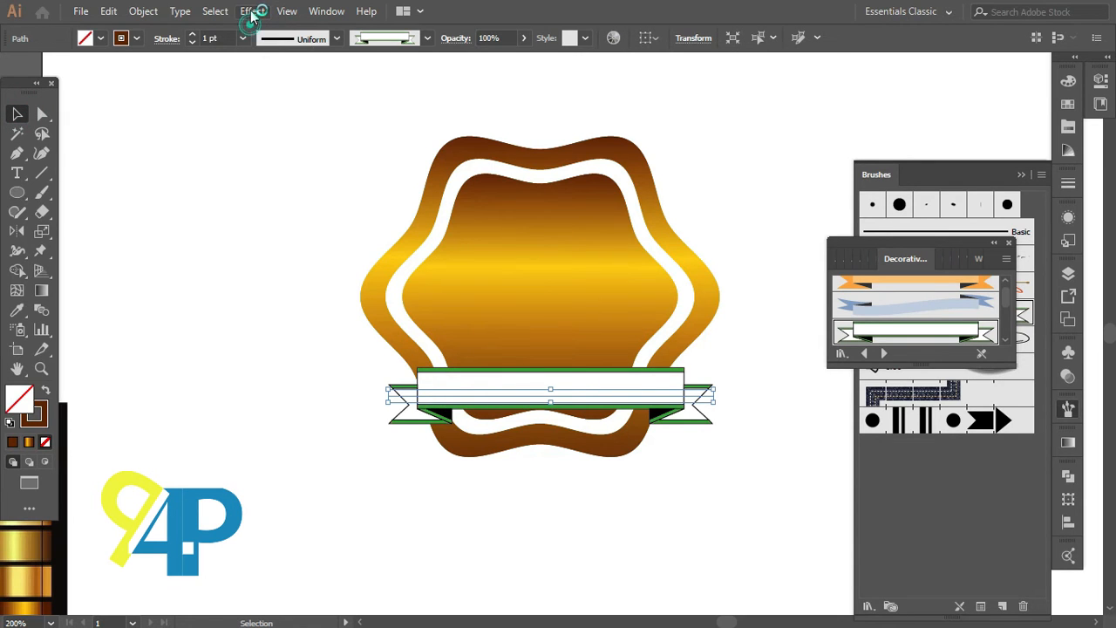
{"action": "mouse_move", "coordinate": [321, 230]}
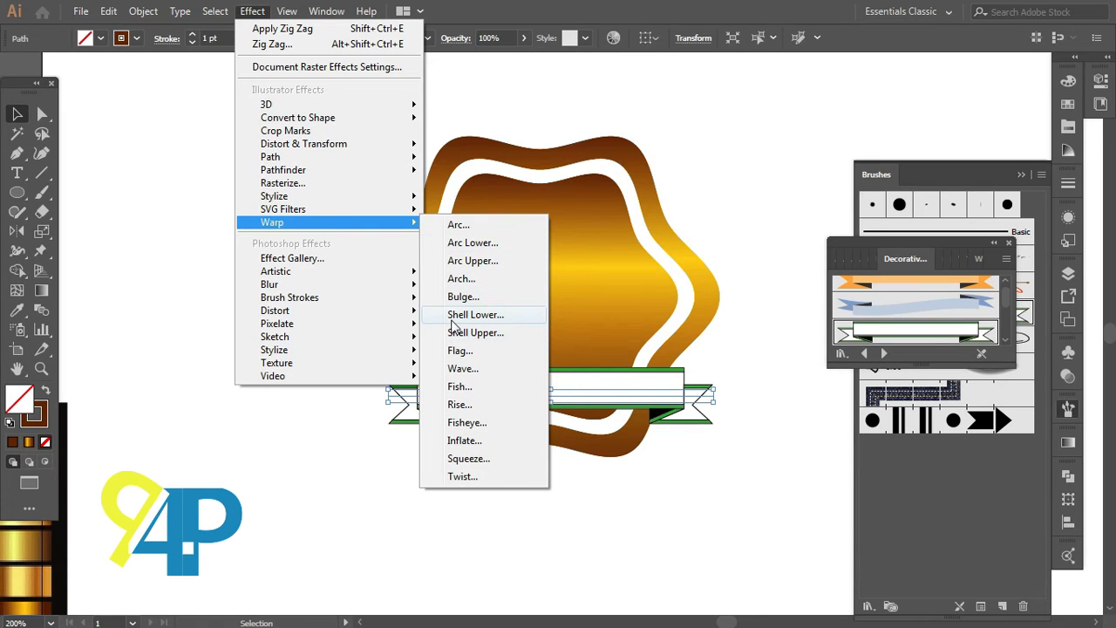
{"action": "left_click", "coordinate": [460, 225]}
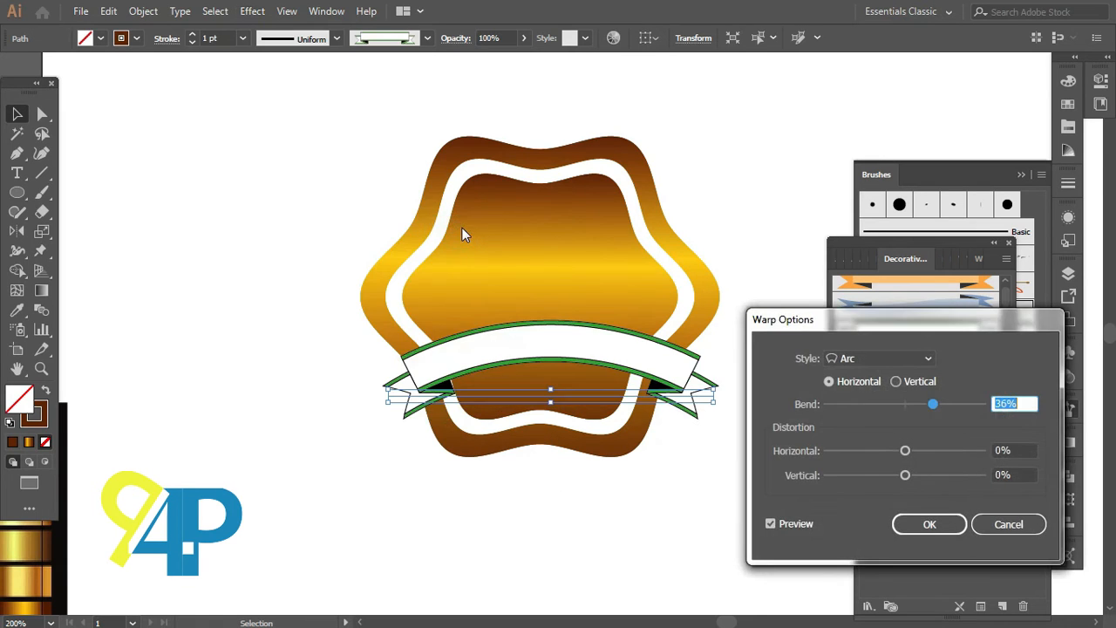
{"action": "left_click_drag", "start_coordinate": [815, 320], "coordinate": [837, 321]}
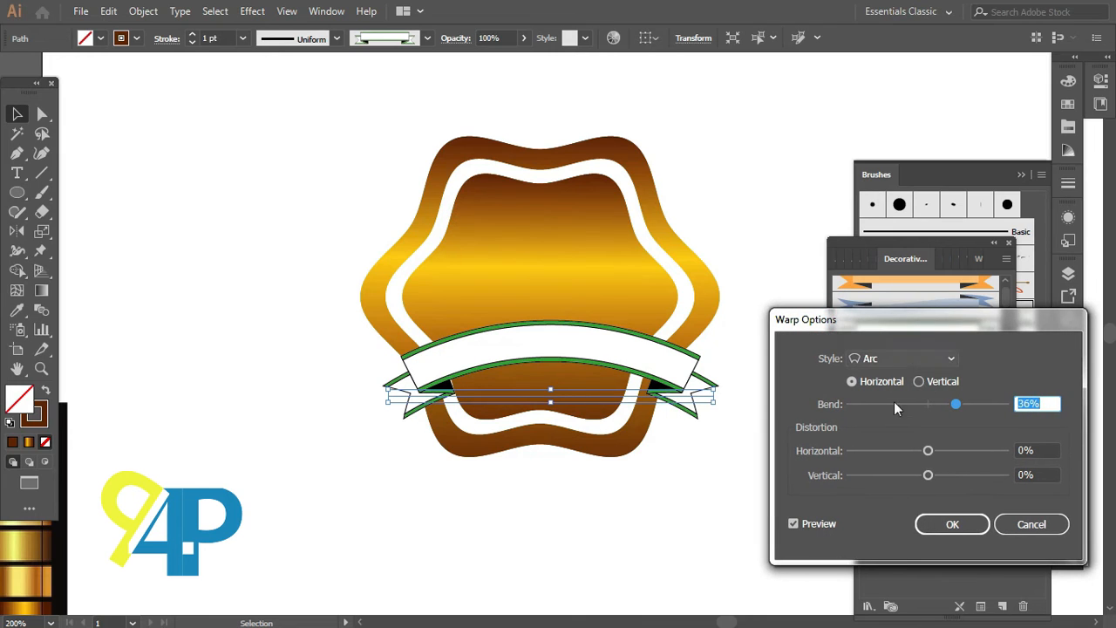
{"action": "mouse_move", "coordinate": [928, 452]}
{"action": "left_mouse_down"}
{"action": "mouse_move", "coordinate": [980, 452]}
{"action": "mouse_move", "coordinate": [930, 457]}
{"action": "left_mouse_up"}
{"action": "left_click_drag", "start_coordinate": [956, 409], "coordinate": [960, 406]}
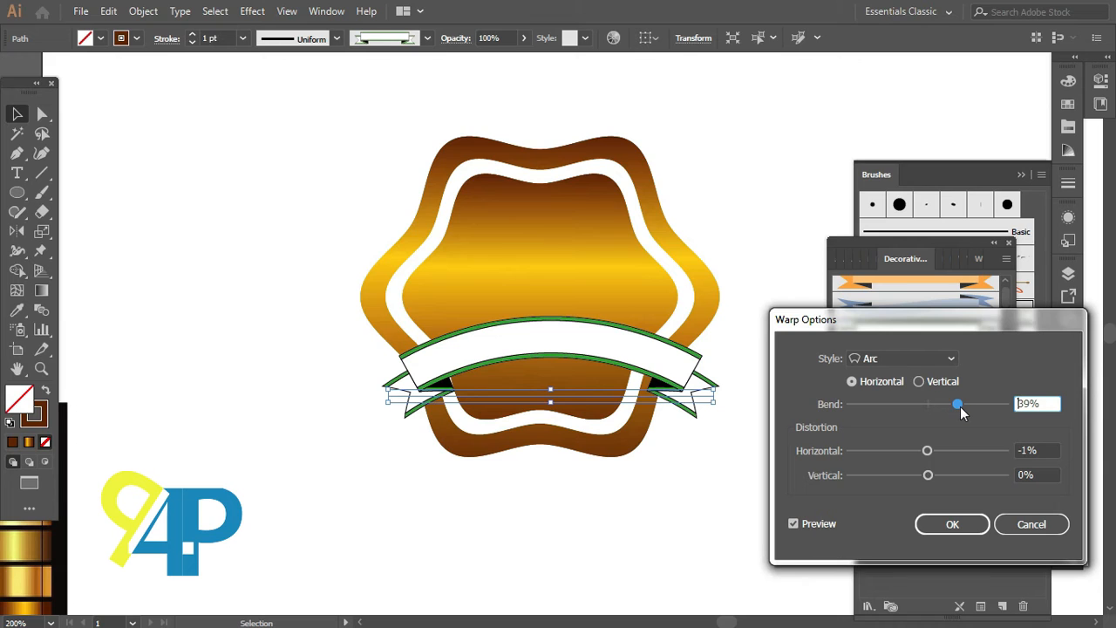
{"action": "double_click", "coordinate": [1025, 408]}
{"action": "key", "text": "Up"}
{"action": "key", "text": "Up"}
{"action": "left_click", "coordinate": [961, 523]}
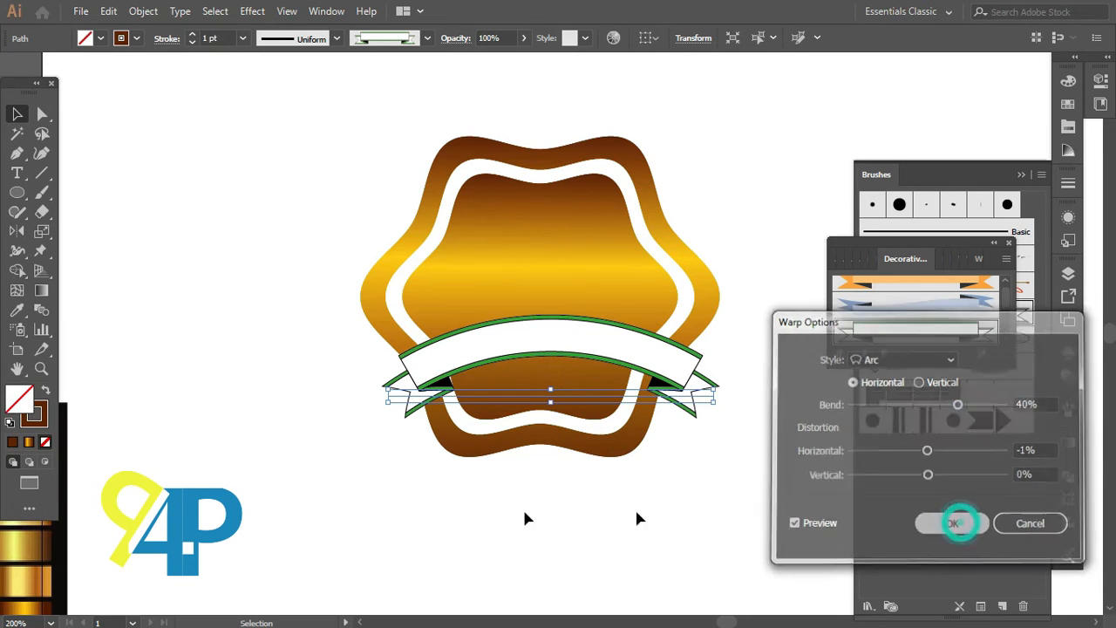
Step: Move the arched banner down and slightly left over the bottom of the badge
{"action": "left_click_drag", "start_coordinate": [527, 356], "coordinate": [534, 390]}
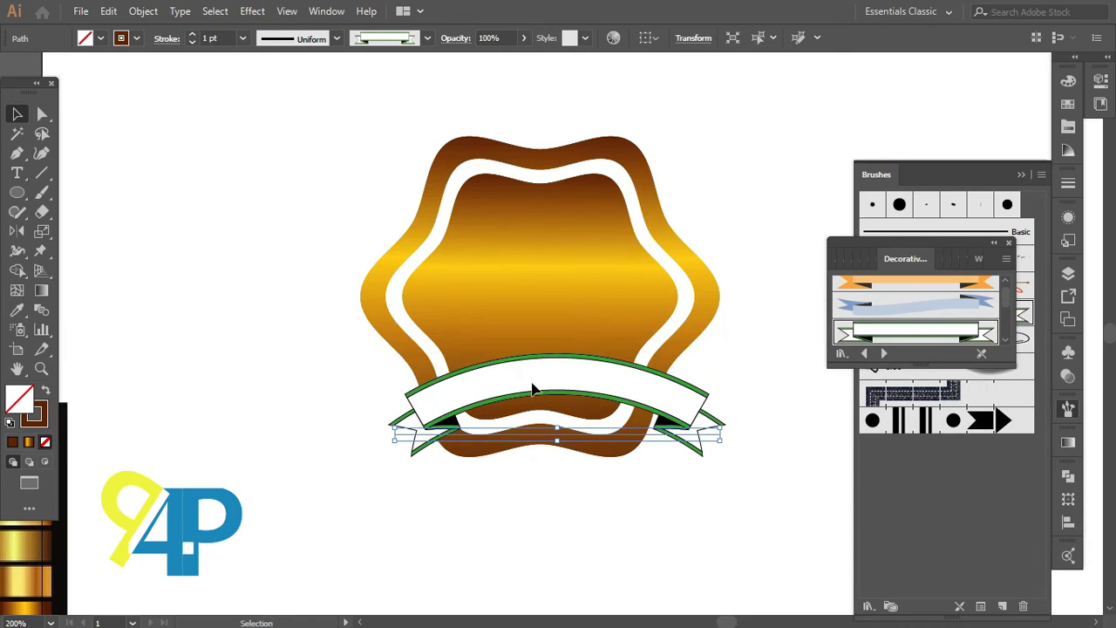
{"action": "key", "text": "shift+Down"}
{"action": "key", "text": "shift+Down"}
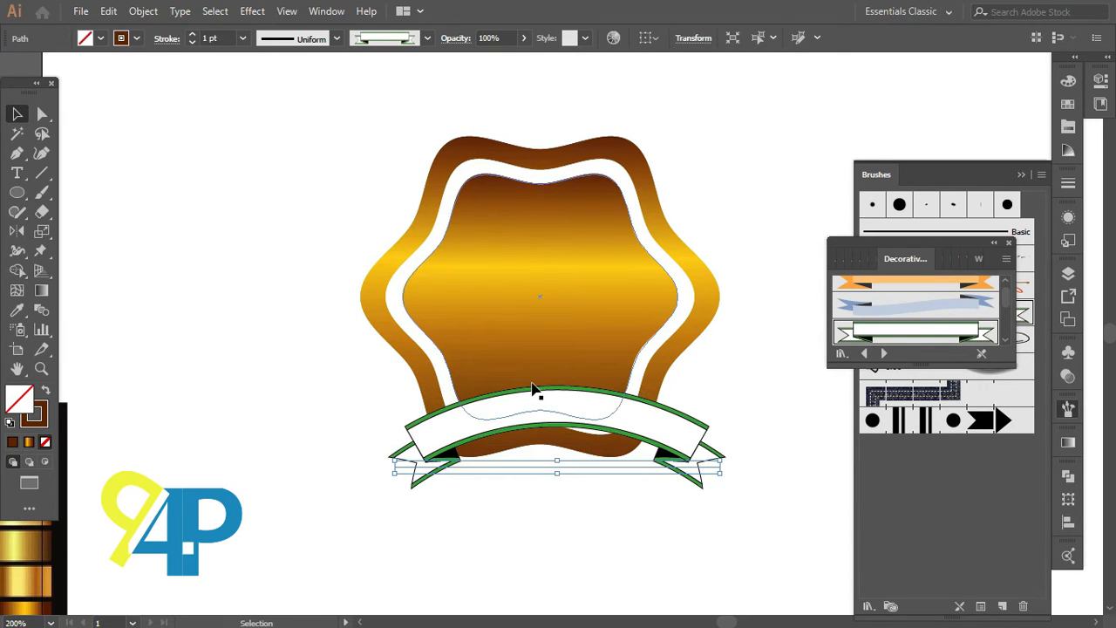
{"action": "key", "text": "Left"}
{"action": "key", "text": "Left"}
{"action": "key", "text": "Left"}
{"action": "key", "text": "Left"}
{"action": "key", "text": "Left"}
{"action": "key", "text": "Left"}
{"action": "key", "text": "Left"}
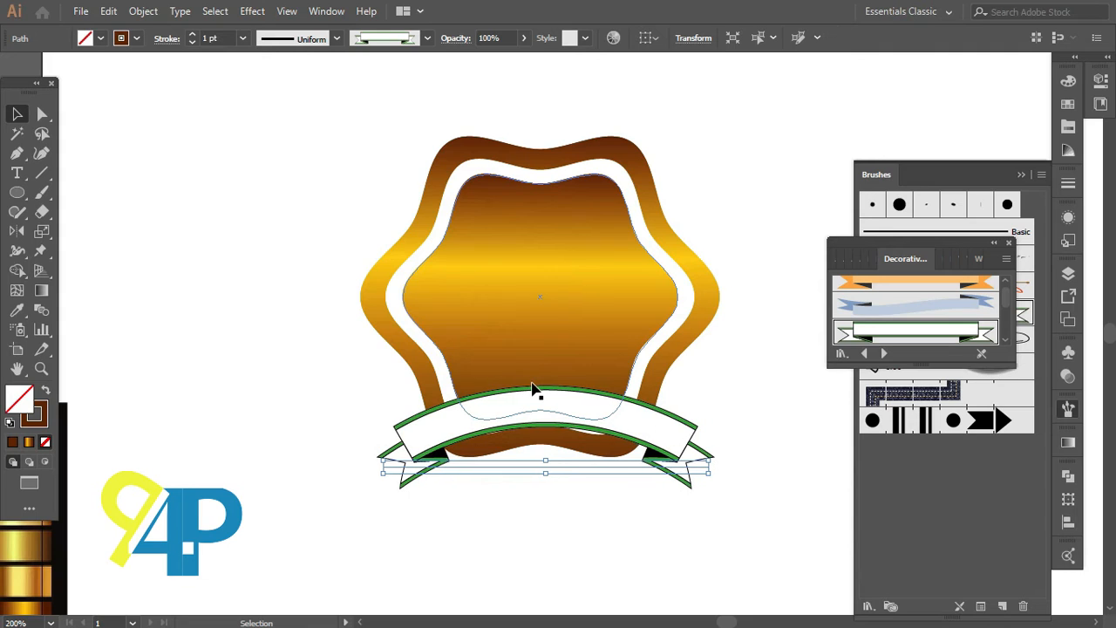
{"action": "left_click", "coordinate": [558, 524]}
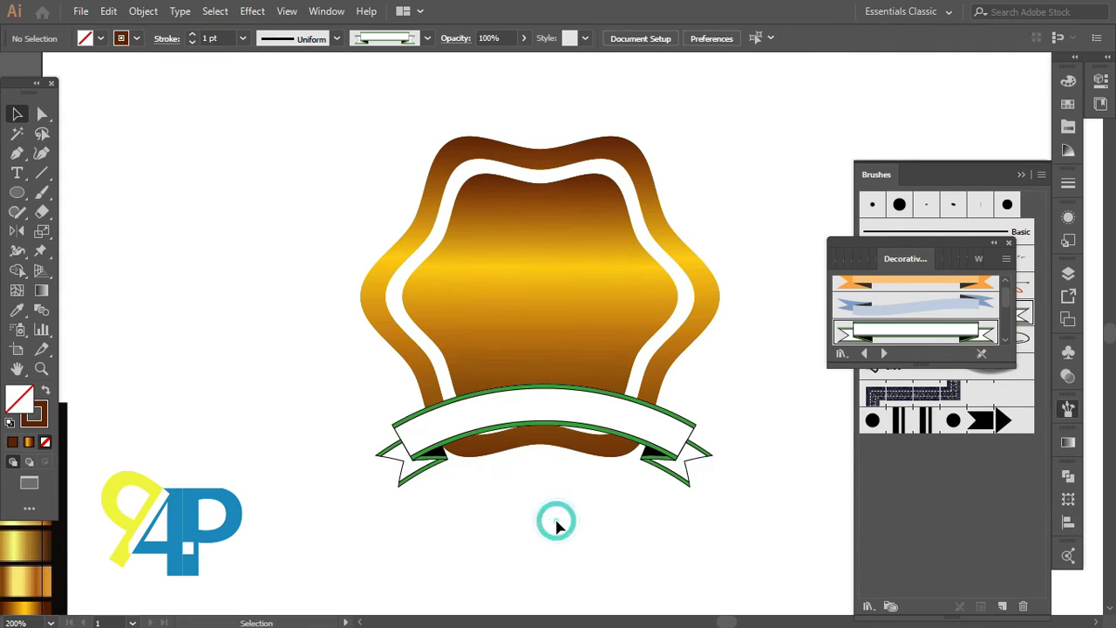
Step: Nudge the banner vertically to fine-tune its position below the inner gold shape
{"action": "left_click", "coordinate": [541, 417]}
{"action": "key", "text": "Down"}
{"action": "key", "text": "Down"}
{"action": "key", "text": "Down"}
{"action": "key", "text": "Down"}
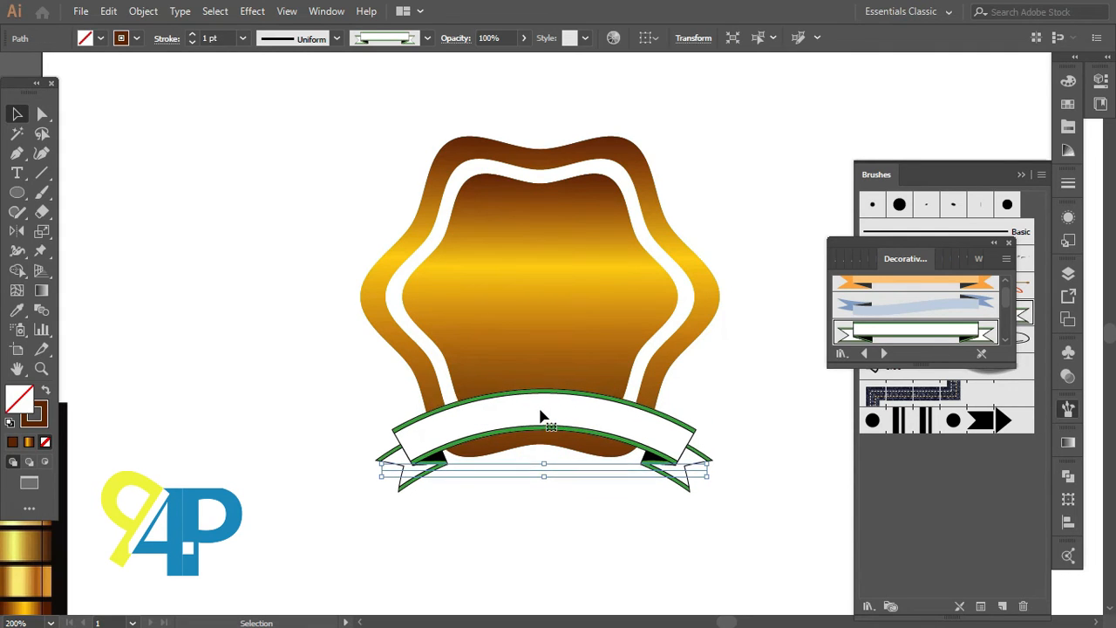
{"action": "key", "text": "Down"}
{"action": "key", "text": "Down"}
{"action": "key", "text": "Down"}
{"action": "key", "text": "Down"}
{"action": "left_click", "coordinate": [562, 564]}
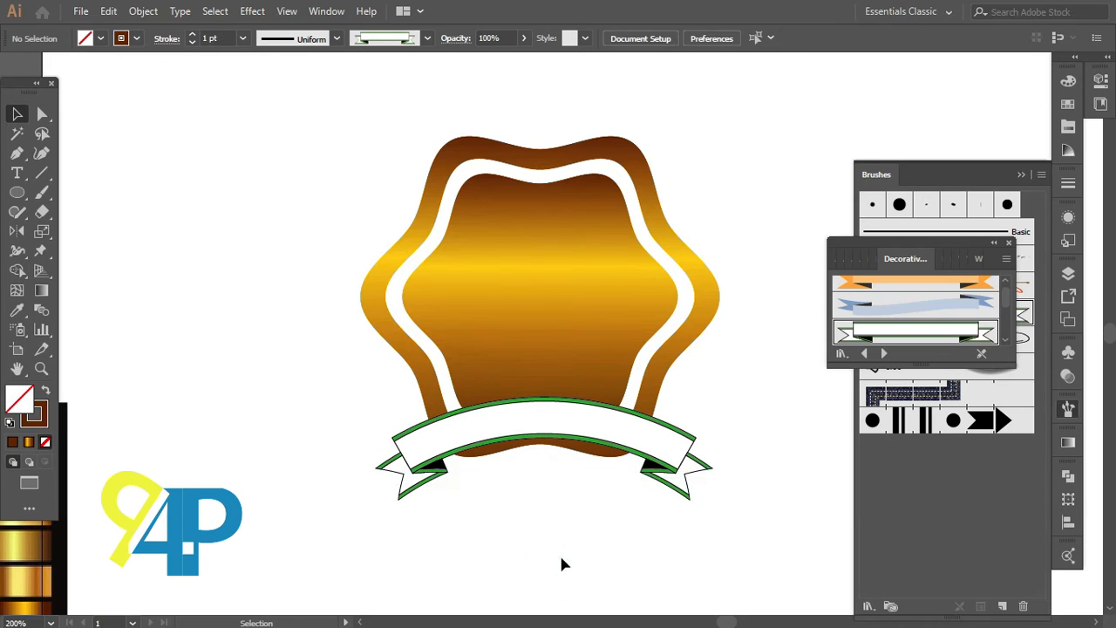
{"action": "left_click", "coordinate": [551, 445]}
{"action": "key", "text": "Up"}
{"action": "key", "text": "Up"}
{"action": "key", "text": "Up"}
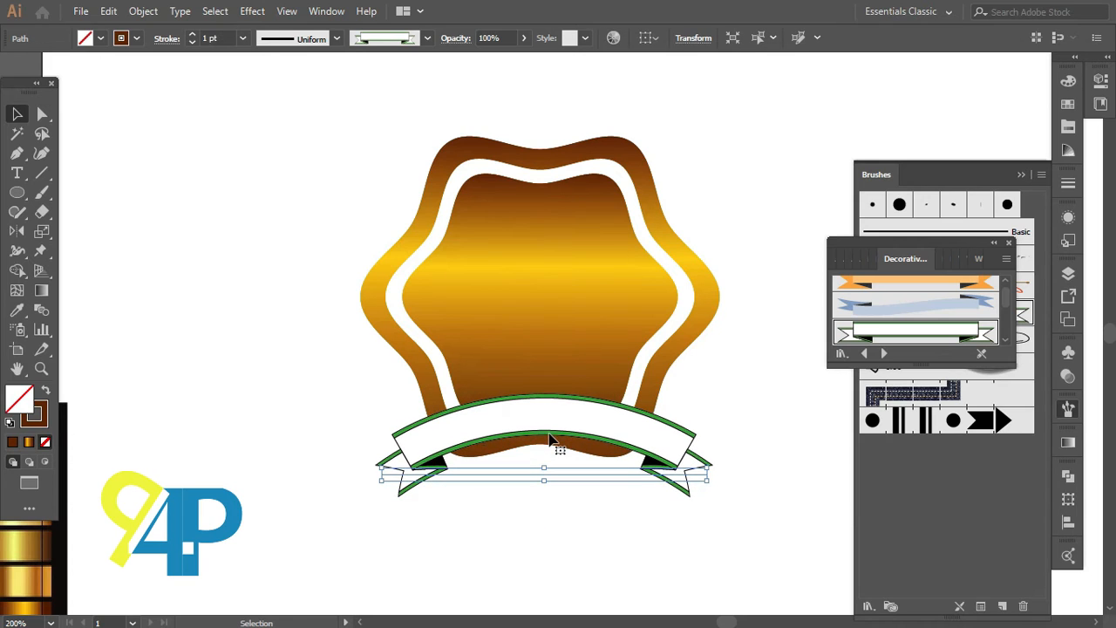
{"action": "left_click", "coordinate": [551, 549]}
Step: Expand the appearance of the banner into editable shapes
{"action": "left_click", "coordinate": [424, 444]}
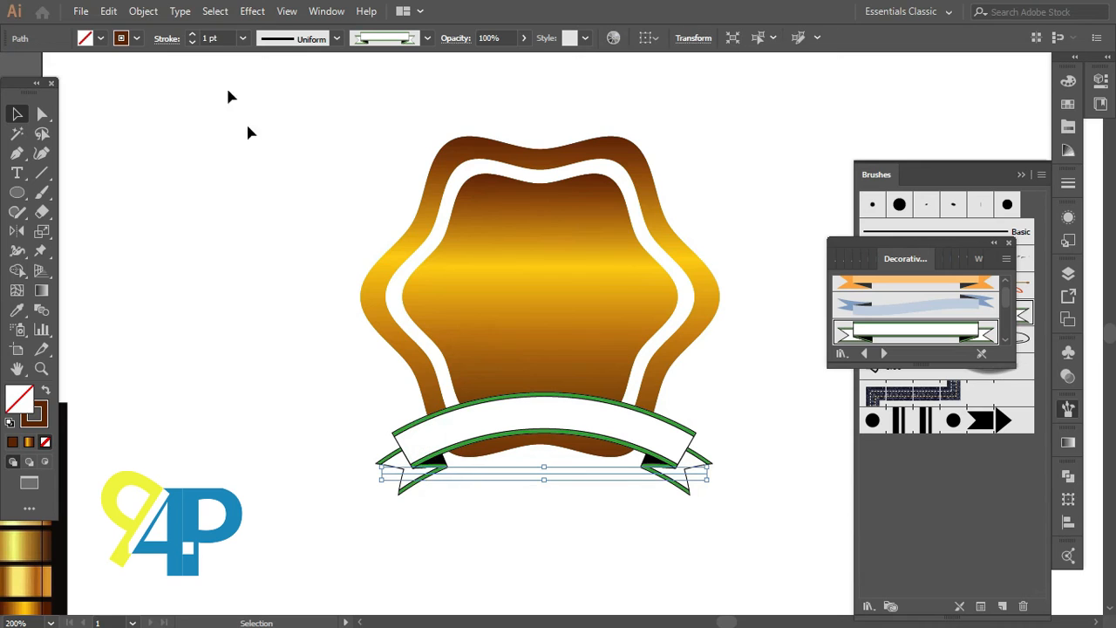
{"action": "left_click", "coordinate": [139, 13]}
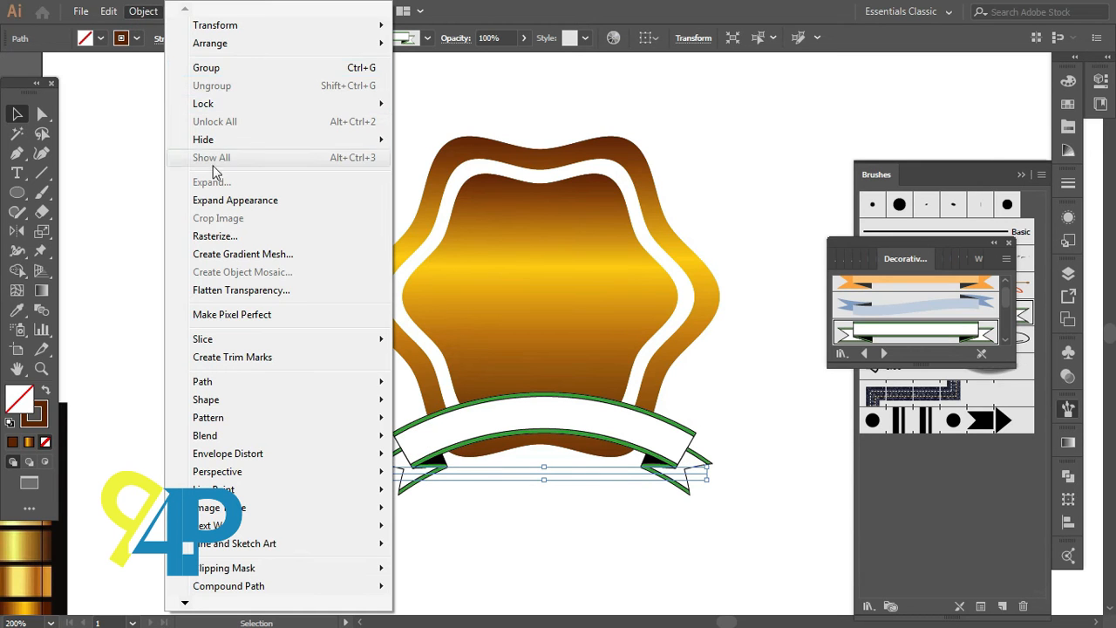
{"action": "left_click", "coordinate": [230, 204]}
{"action": "left_click", "coordinate": [253, 289]}
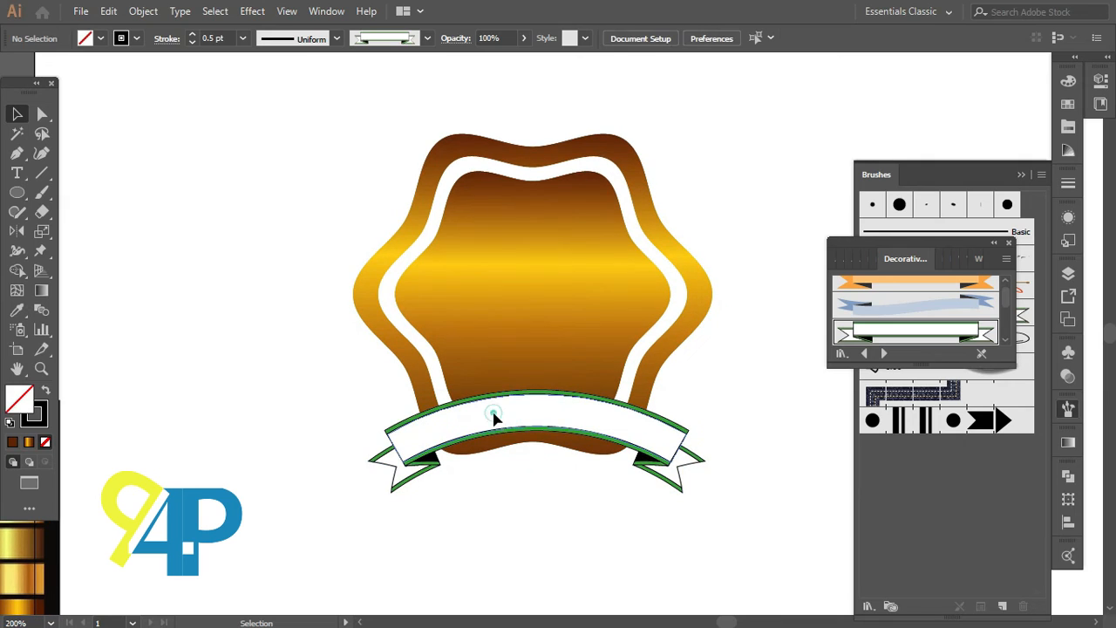
{"action": "left_click", "coordinate": [494, 418]}
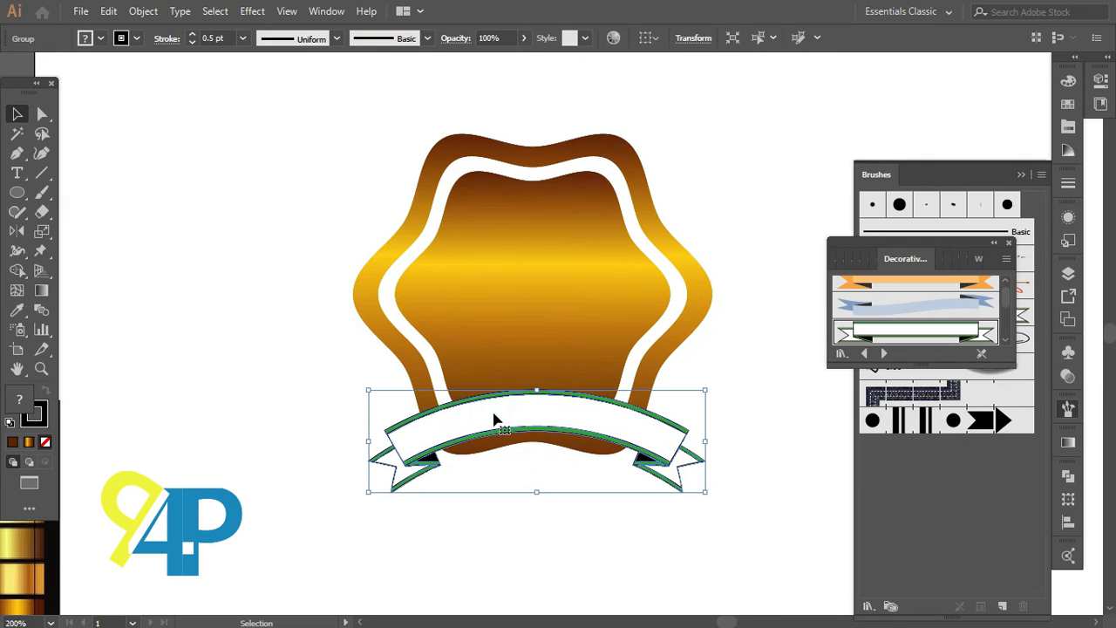
Step: Apply the inner shape's gold gradient to the banner with the Eyedropper tool
{"action": "left_click", "coordinate": [18, 310]}
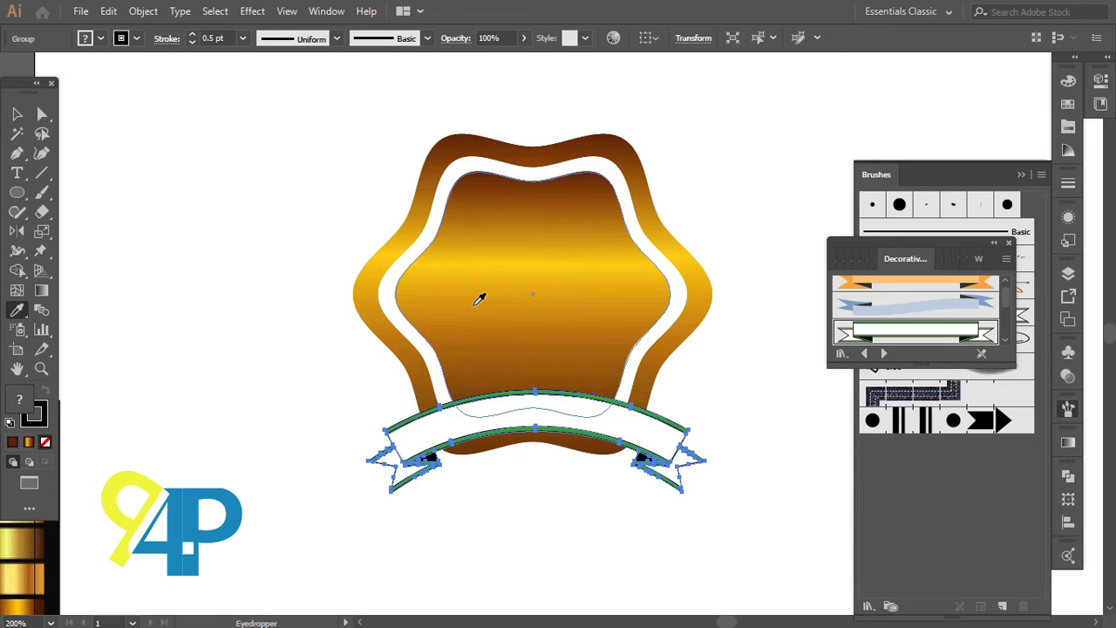
{"action": "left_click", "coordinate": [479, 299]}
{"action": "left_click", "coordinate": [18, 114]}
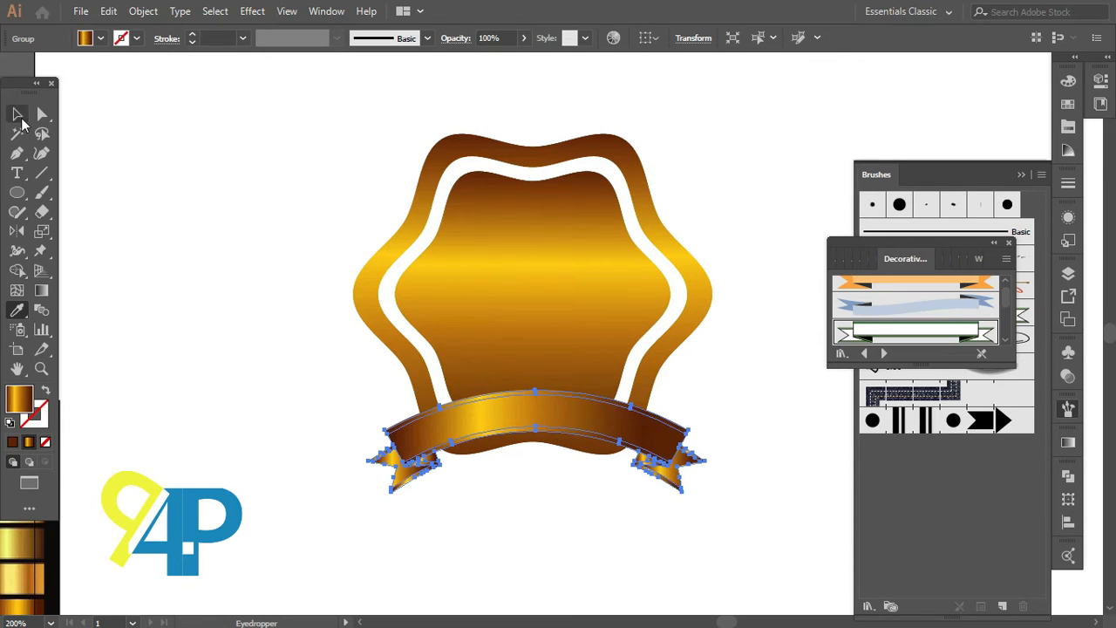
{"action": "left_click", "coordinate": [216, 218]}
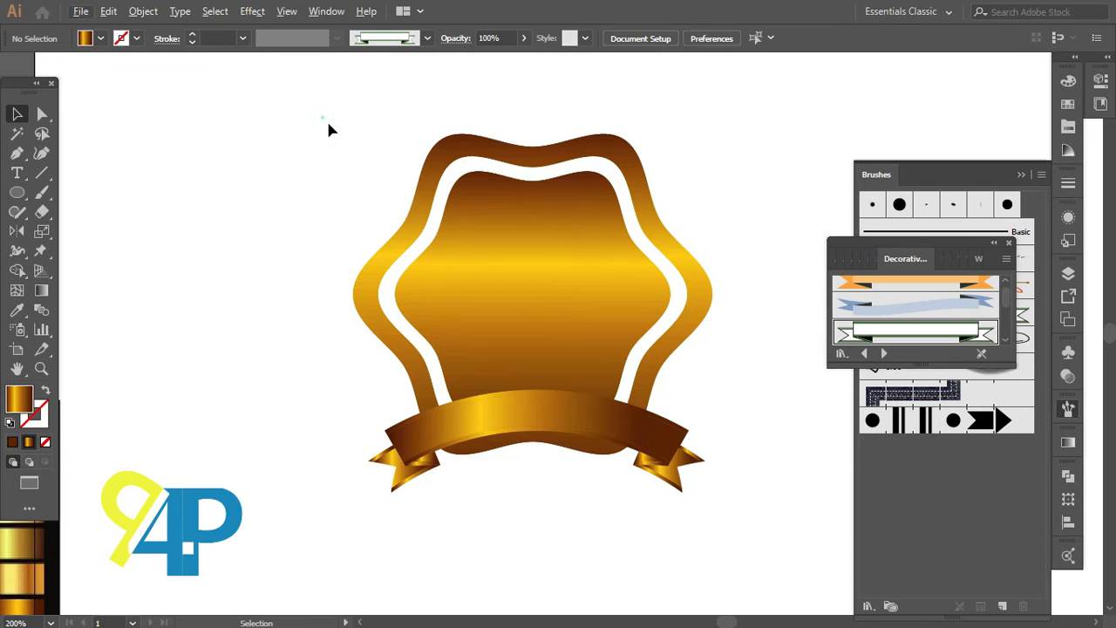
Step: Select all parts of the badge and lock the selection
{"action": "left_click_drag", "start_coordinate": [325, 119], "coordinate": [651, 491]}
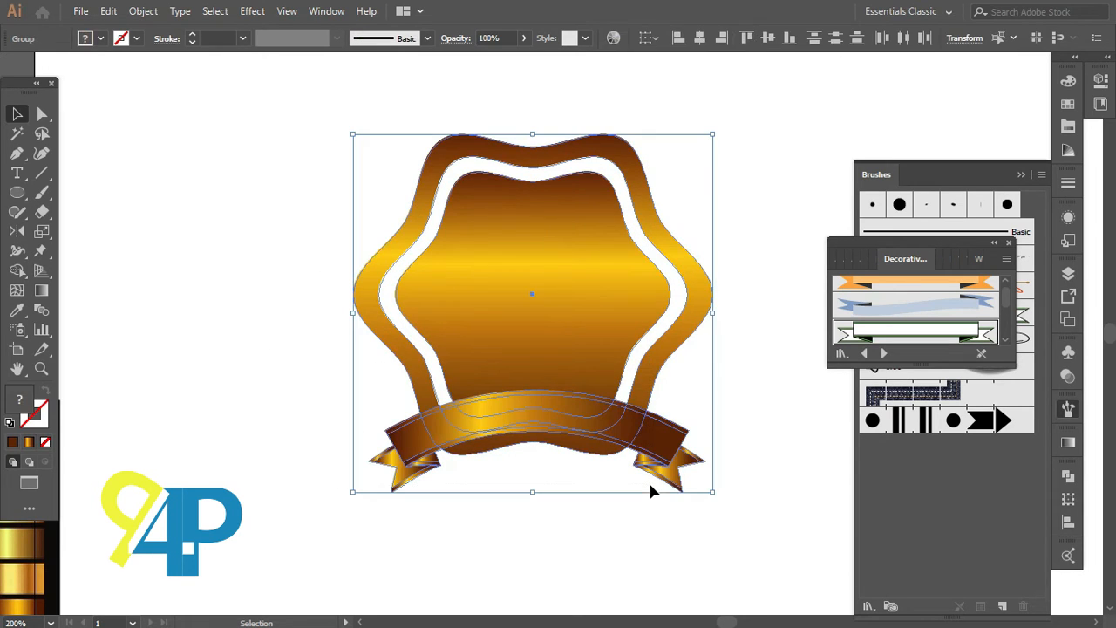
{"action": "left_click", "coordinate": [145, 11]}
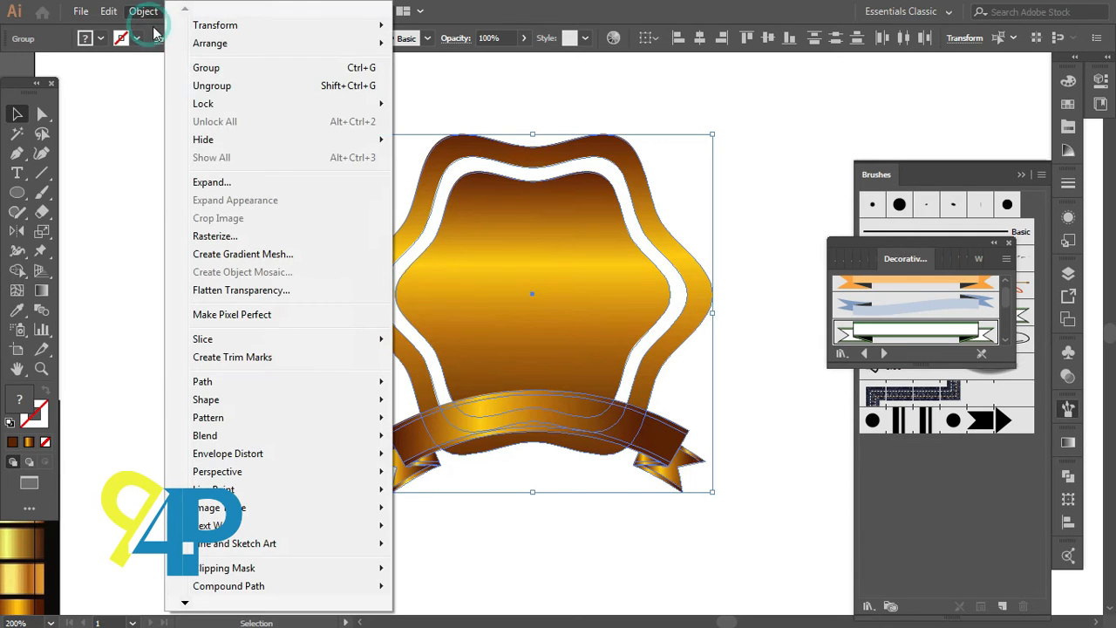
{"action": "left_click", "coordinate": [225, 103]}
{"action": "left_click", "coordinate": [434, 105]}
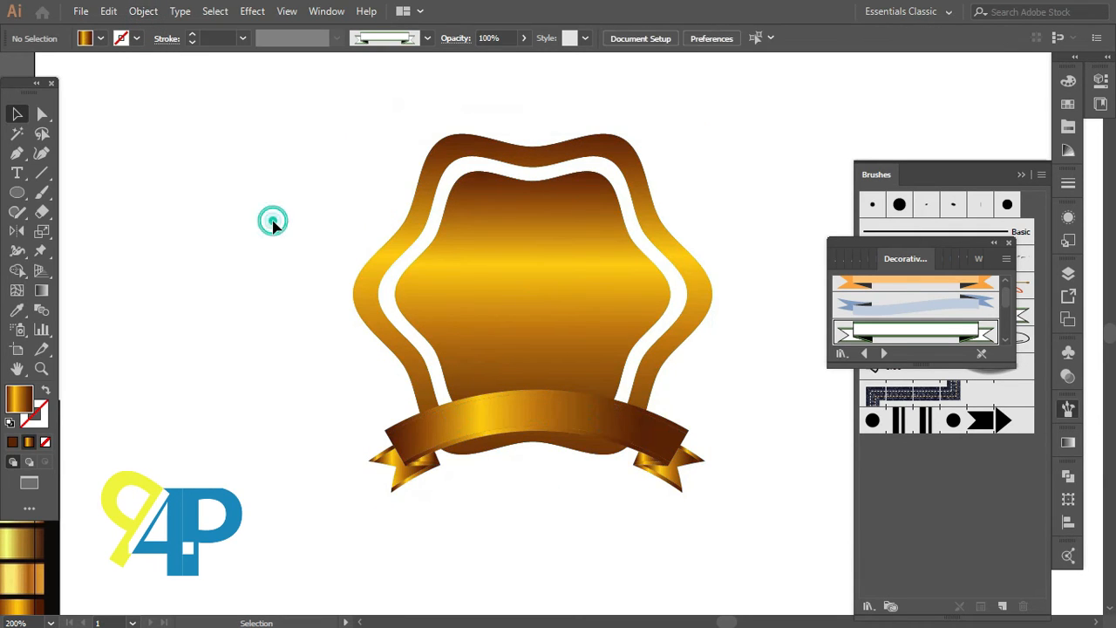
Step: Draw a straight horizontal line with the Line Segment tool across the banner's lower edge, between the ribbon tails
{"action": "left_click", "coordinate": [41, 173]}
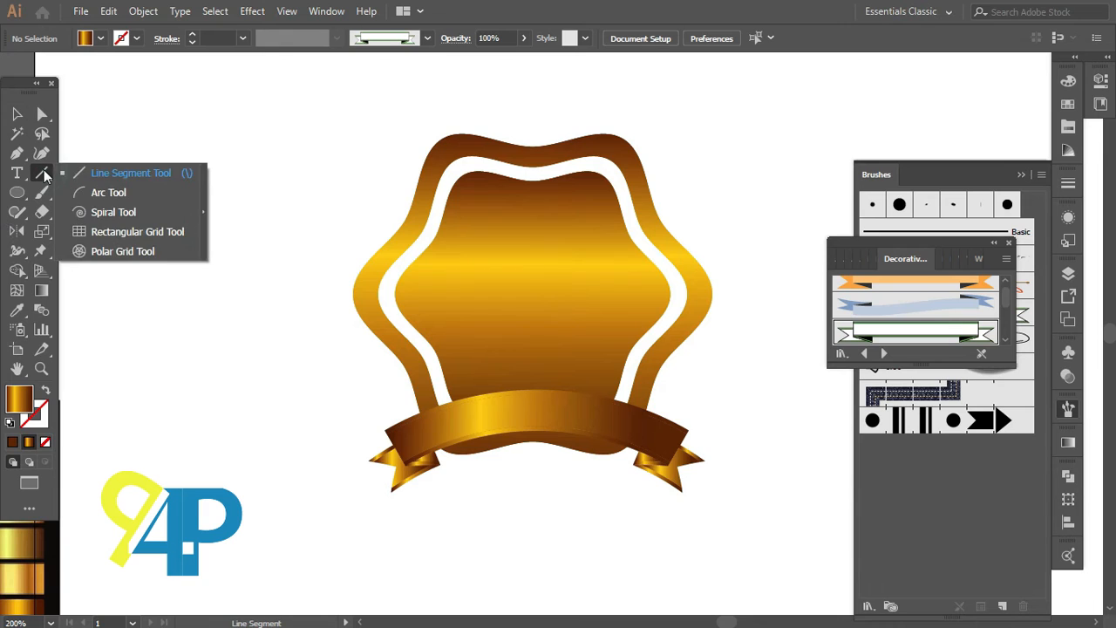
{"action": "left_click", "coordinate": [114, 175]}
{"action": "scroll", "coordinate": [698, 443], "scroll_direction": "down", "scroll_amount": 1}
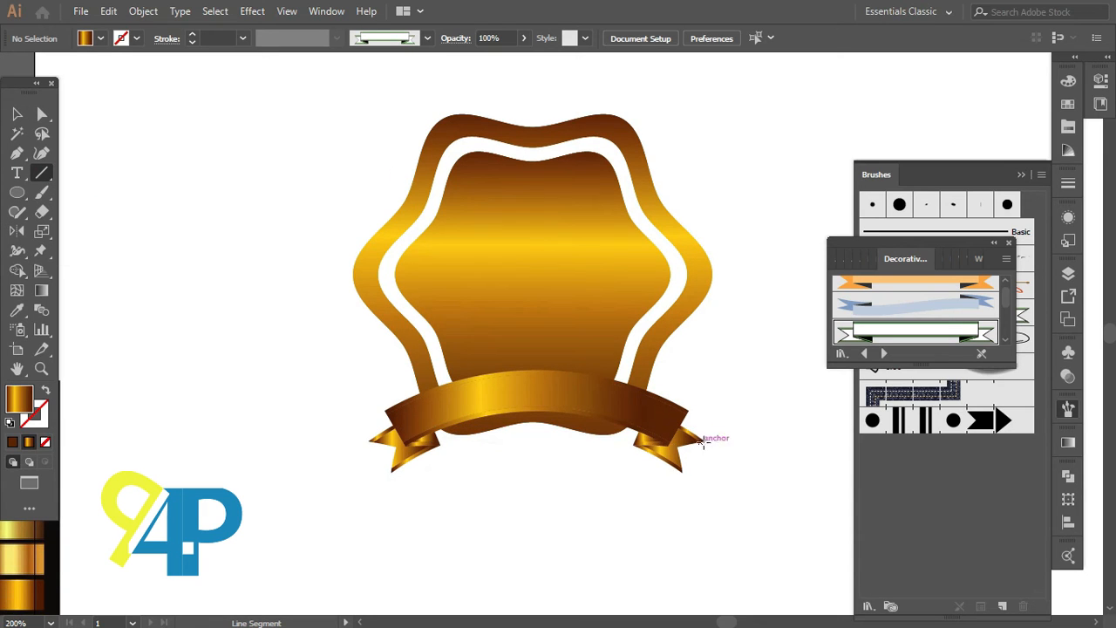
{"action": "scroll", "coordinate": [667, 446], "scroll_direction": "up", "scroll_amount": 2}
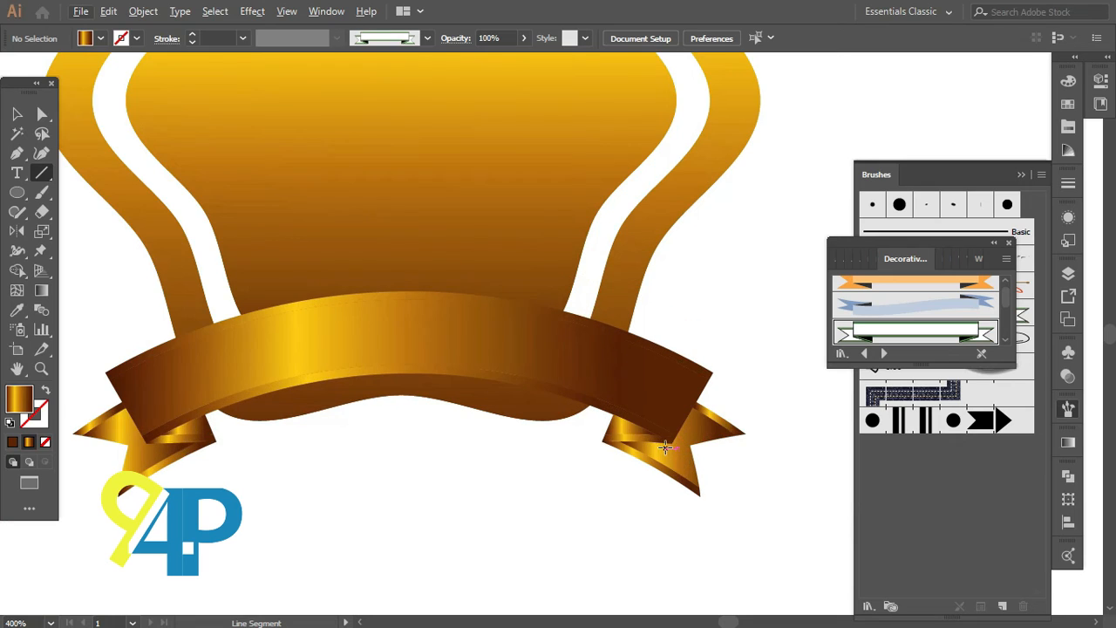
{"action": "scroll", "coordinate": [666, 449], "scroll_direction": "left", "scroll_amount": 1}
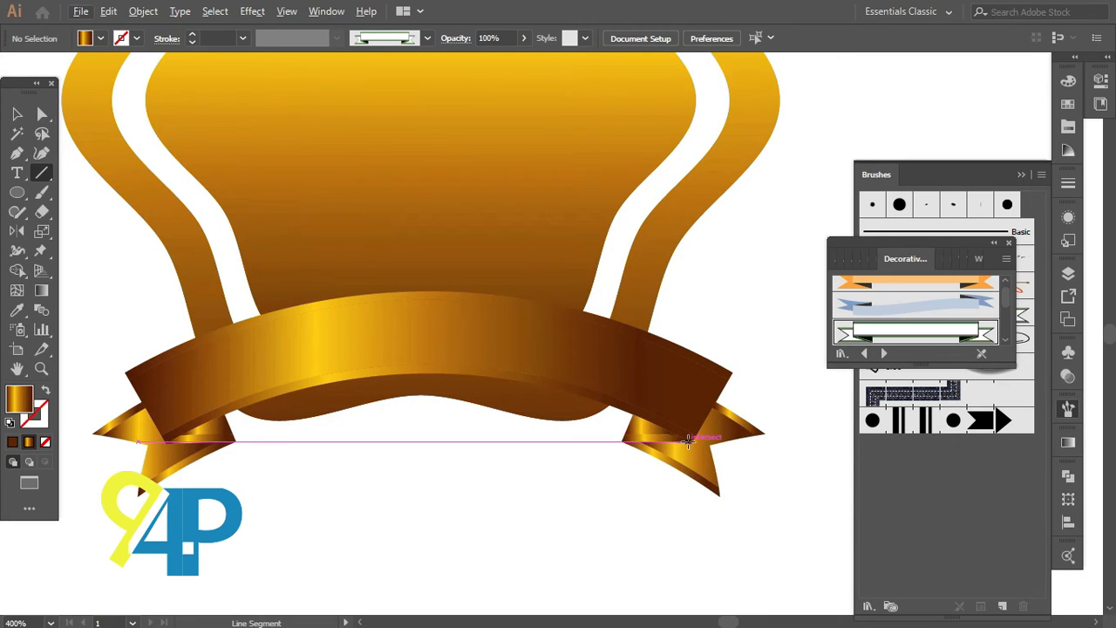
{"action": "left_click_drag", "start_coordinate": [688, 443], "coordinate": [162, 441]}
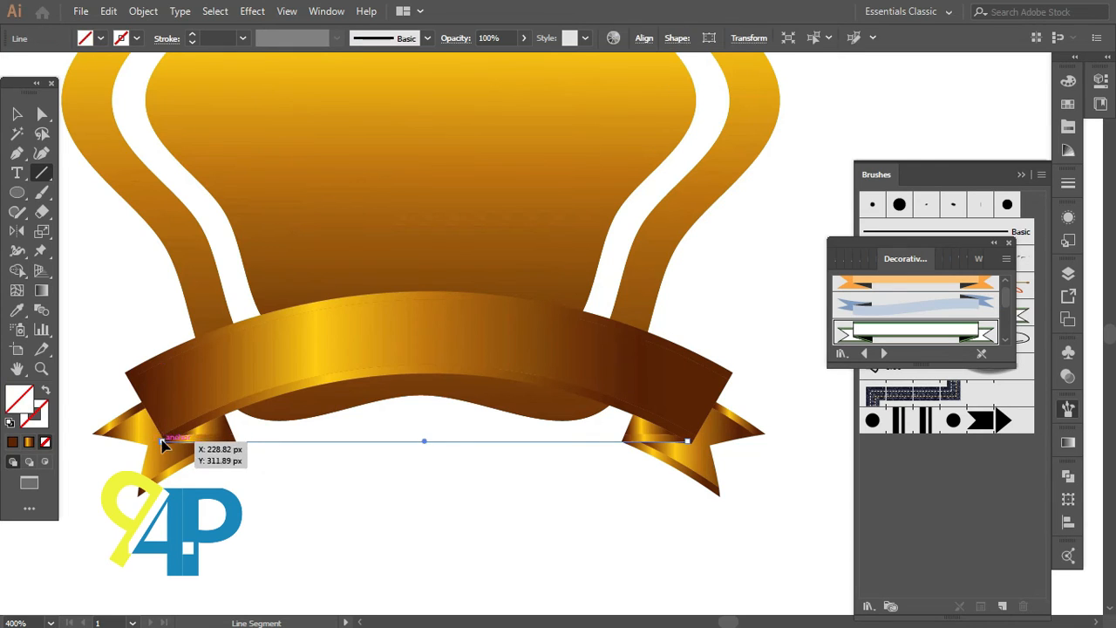
Step: Give the line a 1 pt stroke weight and deselect it
{"action": "left_click", "coordinate": [192, 34]}
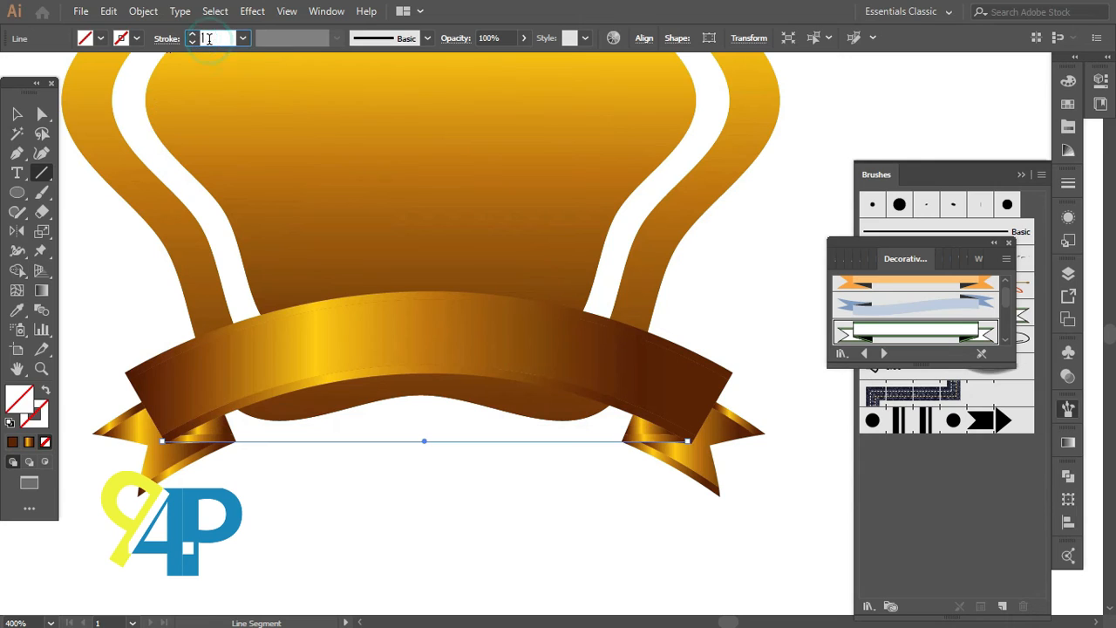
{"action": "scroll", "coordinate": [209, 38], "scroll_direction": "up", "scroll_amount": 4}
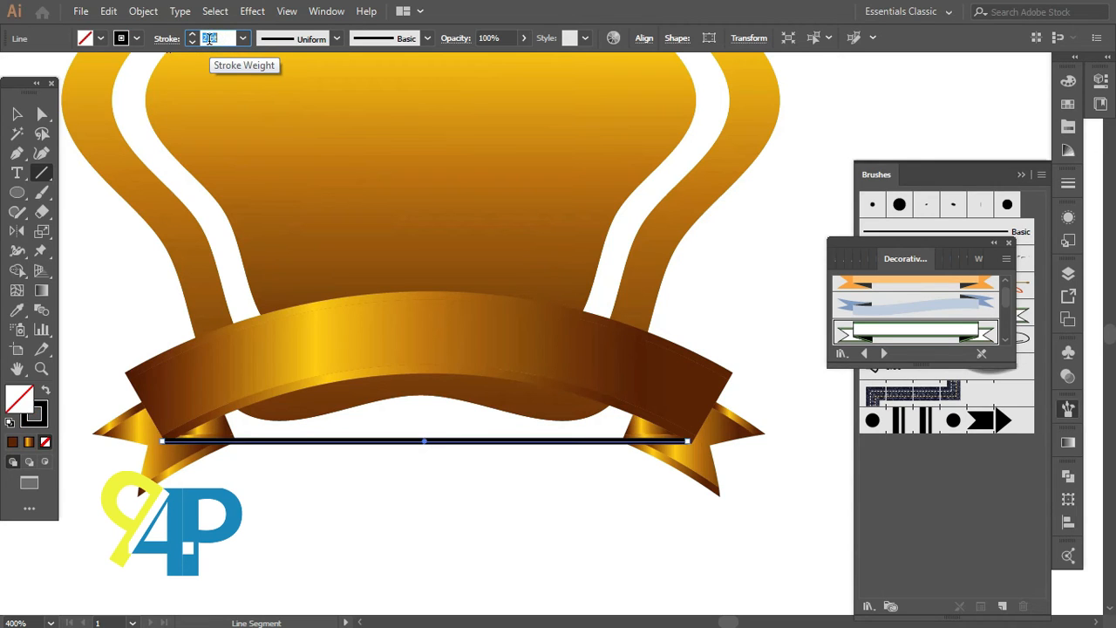
{"action": "scroll", "coordinate": [209, 38], "scroll_direction": "down", "scroll_amount": 2}
{"action": "left_click", "coordinate": [17, 115]}
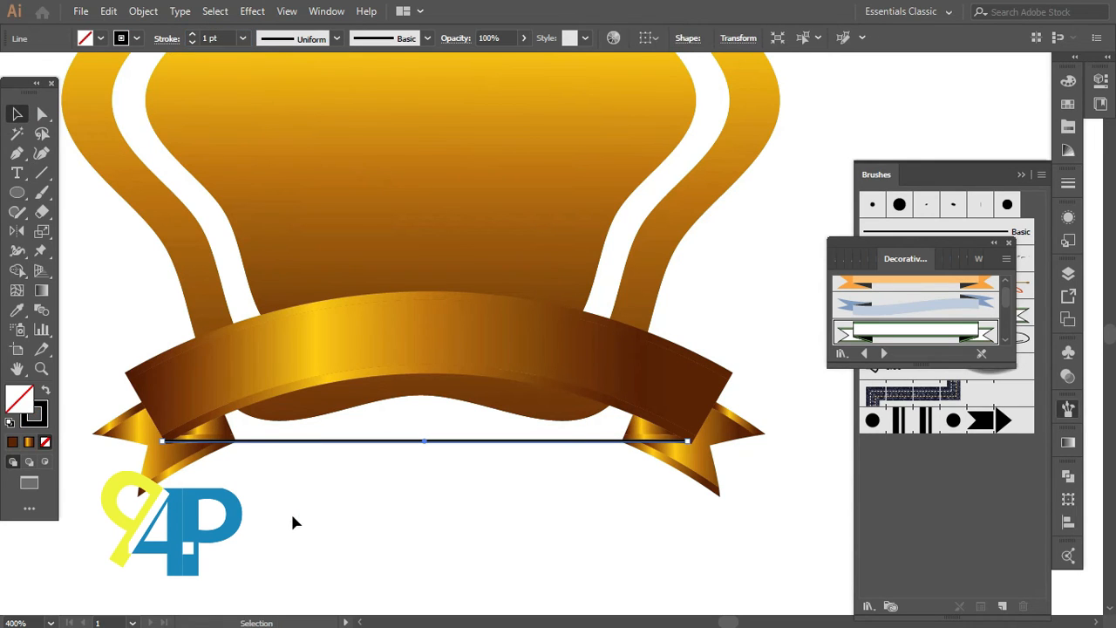
{"action": "left_click", "coordinate": [288, 515]}
Step: Apply an Arc warp effect to the line with 40% horizontal bend and -1% horizontal distortion
{"action": "scroll", "coordinate": [289, 513], "scroll_direction": "down", "scroll_amount": 2}
{"action": "scroll", "coordinate": [287, 512], "scroll_direction": "down", "scroll_amount": 3}
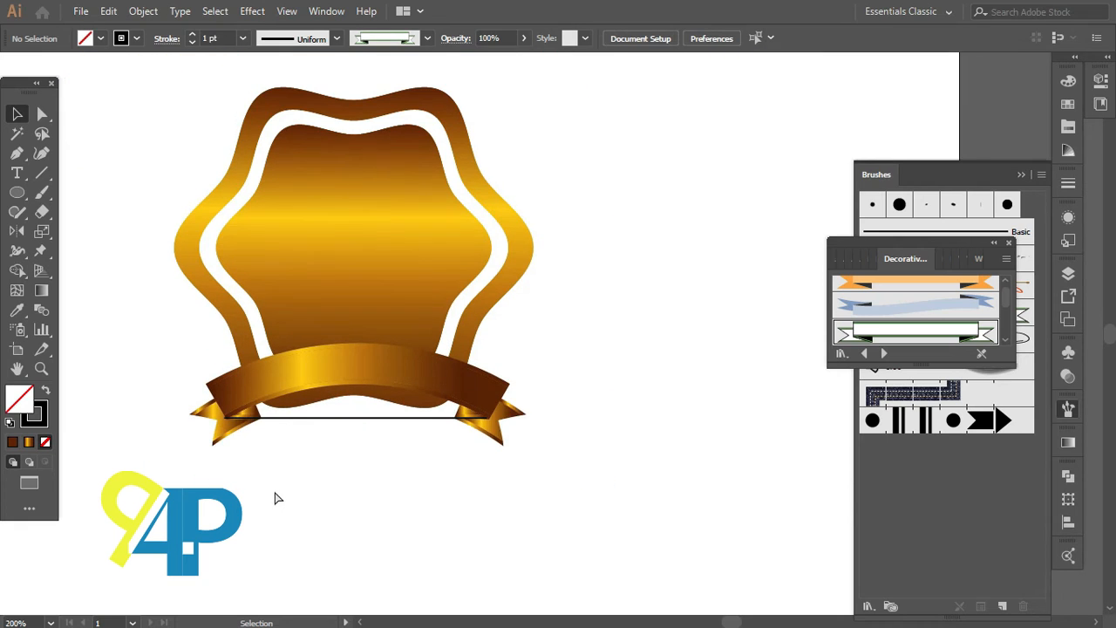
{"action": "scroll", "coordinate": [276, 492], "scroll_direction": "left", "scroll_amount": 3}
{"action": "left_click_drag", "start_coordinate": [395, 453], "coordinate": [408, 405]}
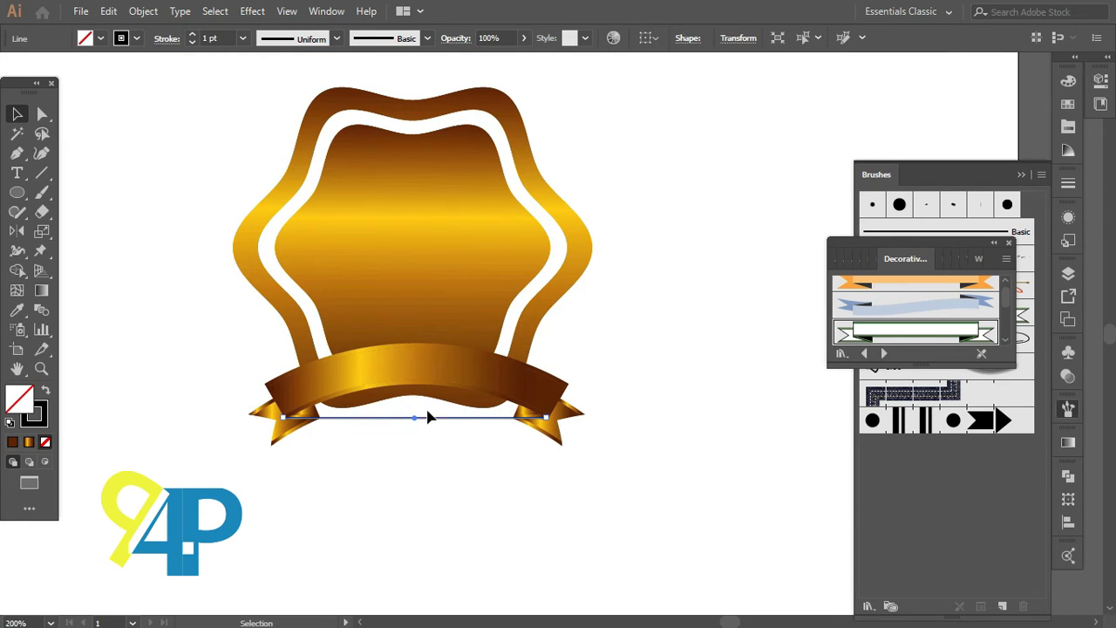
{"action": "scroll", "coordinate": [299, 136], "scroll_direction": "up", "scroll_amount": 1}
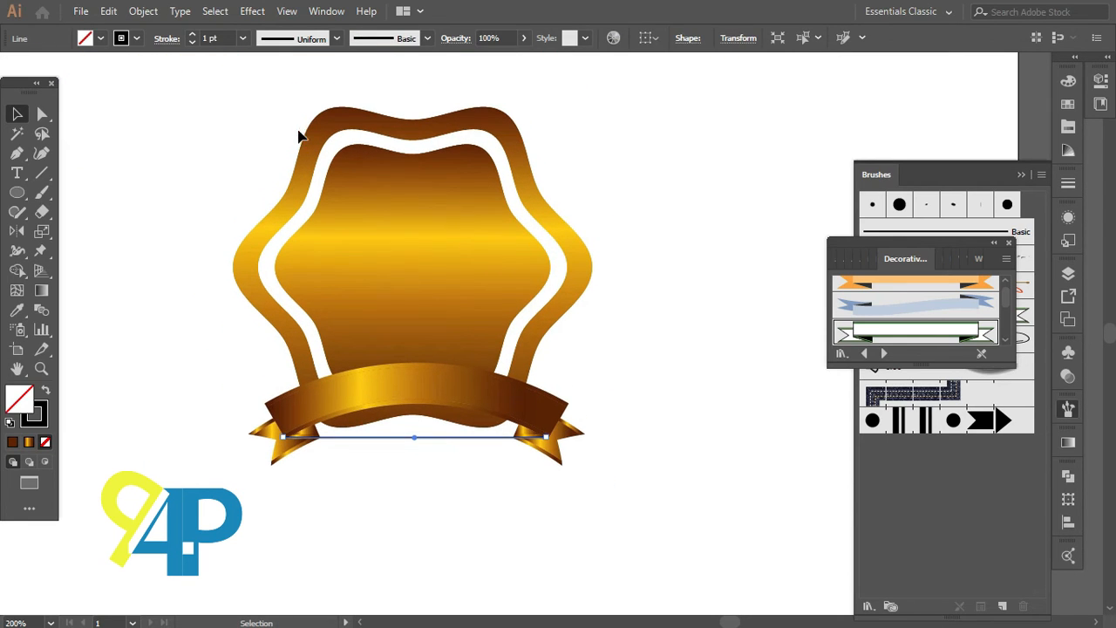
{"action": "left_click", "coordinate": [253, 11]}
{"action": "mouse_move", "coordinate": [294, 226]}
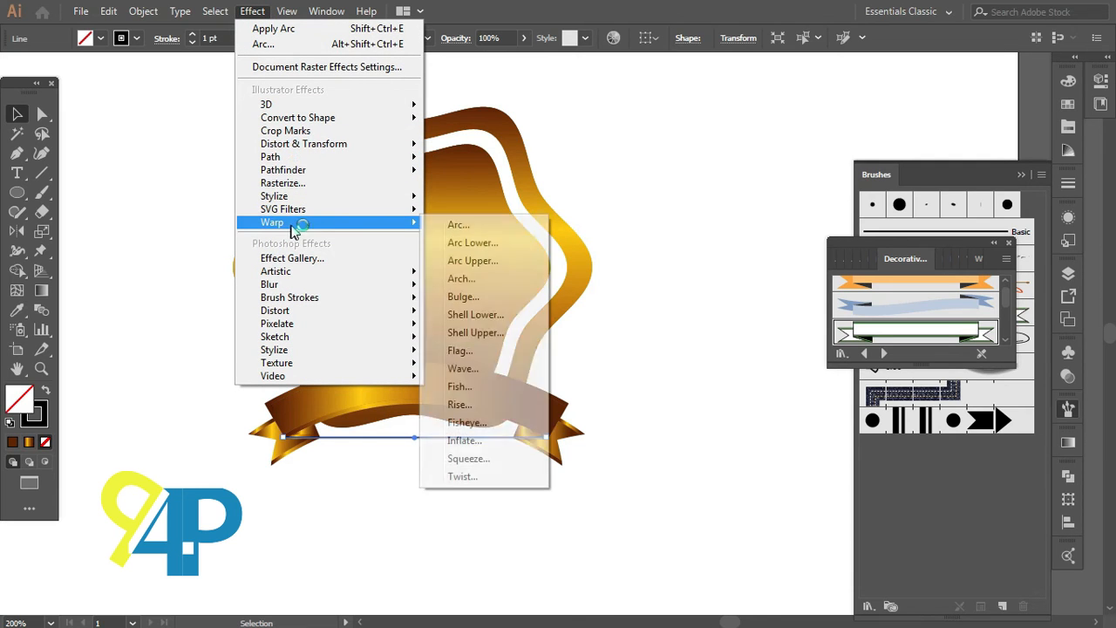
{"action": "left_click", "coordinate": [465, 227]}
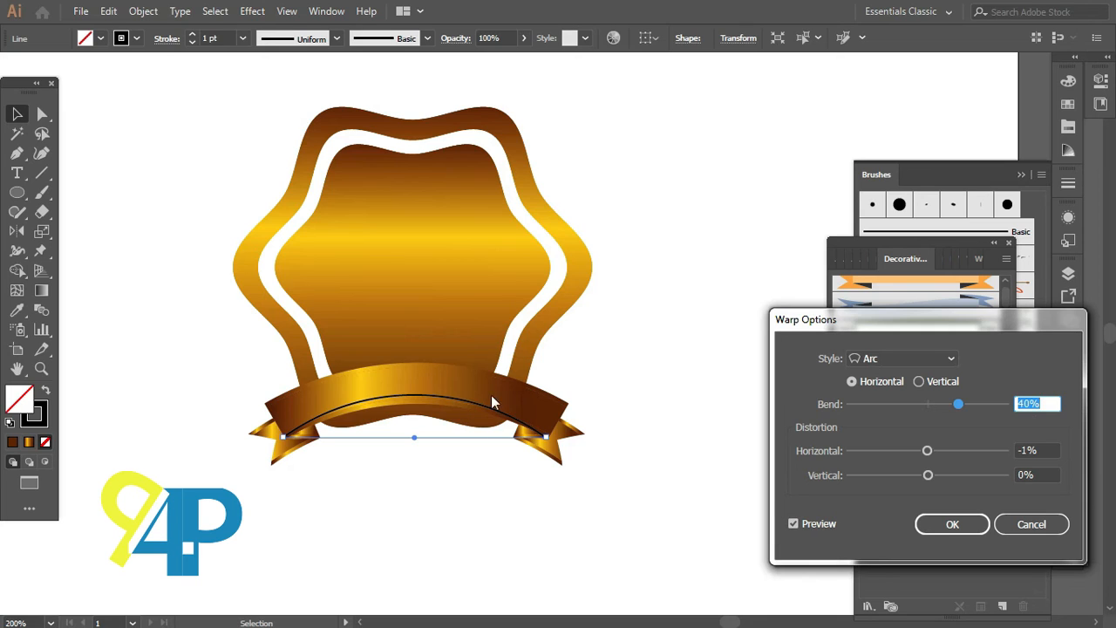
{"action": "left_click", "coordinate": [930, 524]}
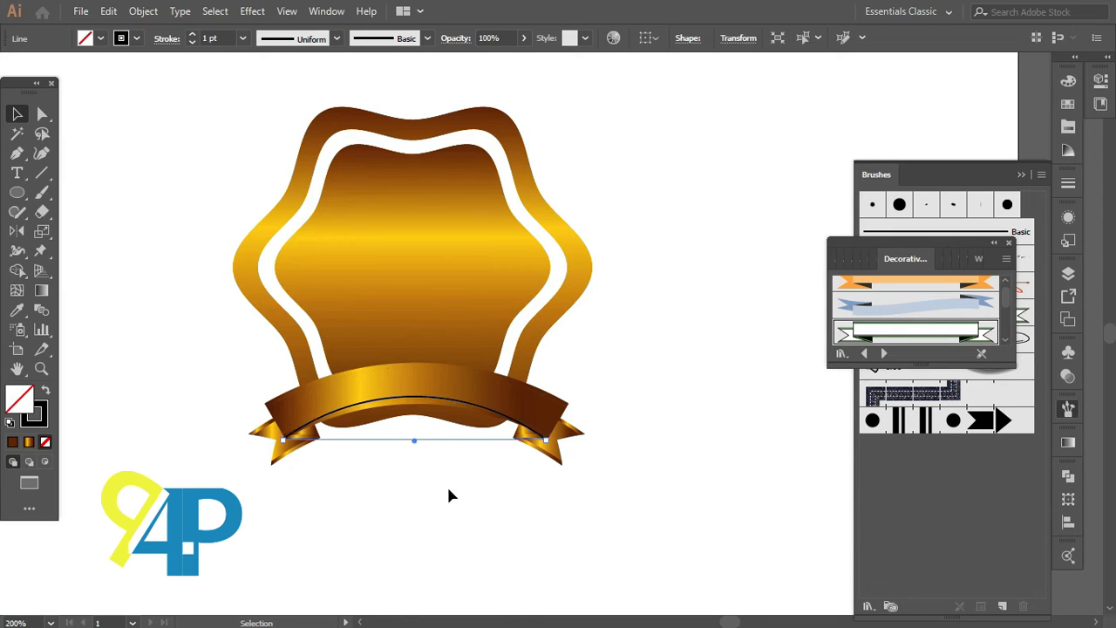
Step: Nudge the arched line down below the badge and expand its appearance into a path
{"action": "key", "text": "Down"}
{"action": "key", "text": "Down"}
{"action": "key", "text": "Down"}
{"action": "key", "text": "Down"}
{"action": "key", "text": "Down"}
{"action": "key", "text": "Down"}
{"action": "key", "text": "Down"}
{"action": "key", "text": "Down"}
{"action": "key", "text": "Down"}
{"action": "key", "text": "Down"}
{"action": "key", "text": "Down"}
{"action": "key", "text": "Down"}
{"action": "key", "text": "Down"}
{"action": "key", "text": "Down"}
{"action": "key", "text": "Down"}
{"action": "key", "text": "Down"}
{"action": "key", "text": "Down"}
{"action": "key", "text": "Down"}
{"action": "key", "text": "Down"}
{"action": "key", "text": "Down"}
{"action": "key", "text": "Down"}
{"action": "key", "text": "Down"}
{"action": "key", "text": "Down"}
{"action": "key", "text": "Down"}
{"action": "key", "text": "Down"}
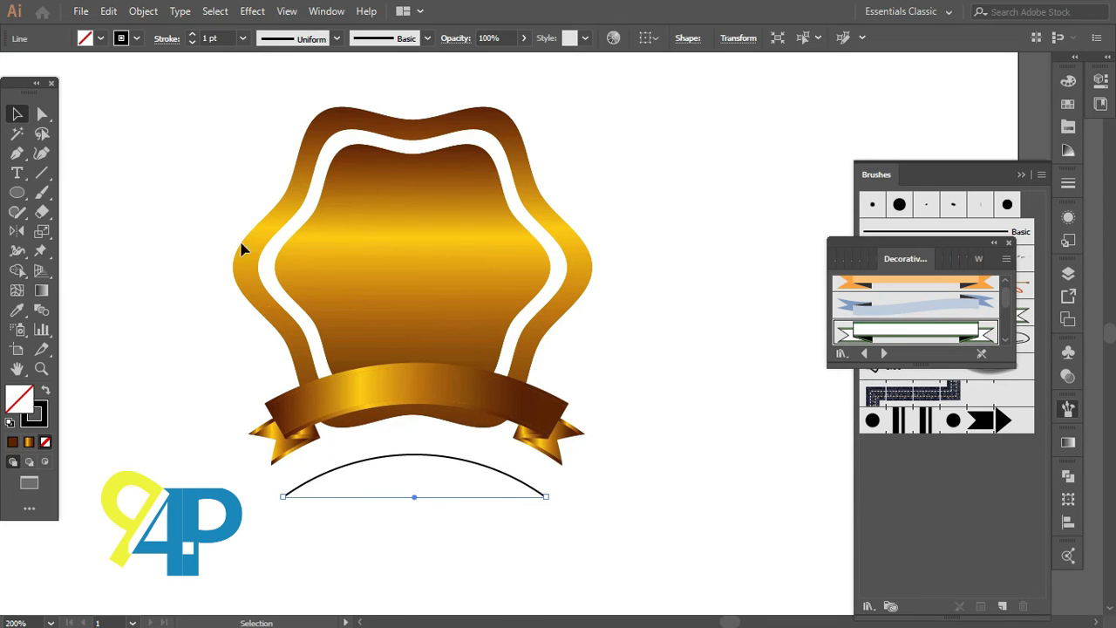
{"action": "left_click", "coordinate": [143, 11]}
{"action": "left_click", "coordinate": [225, 200]}
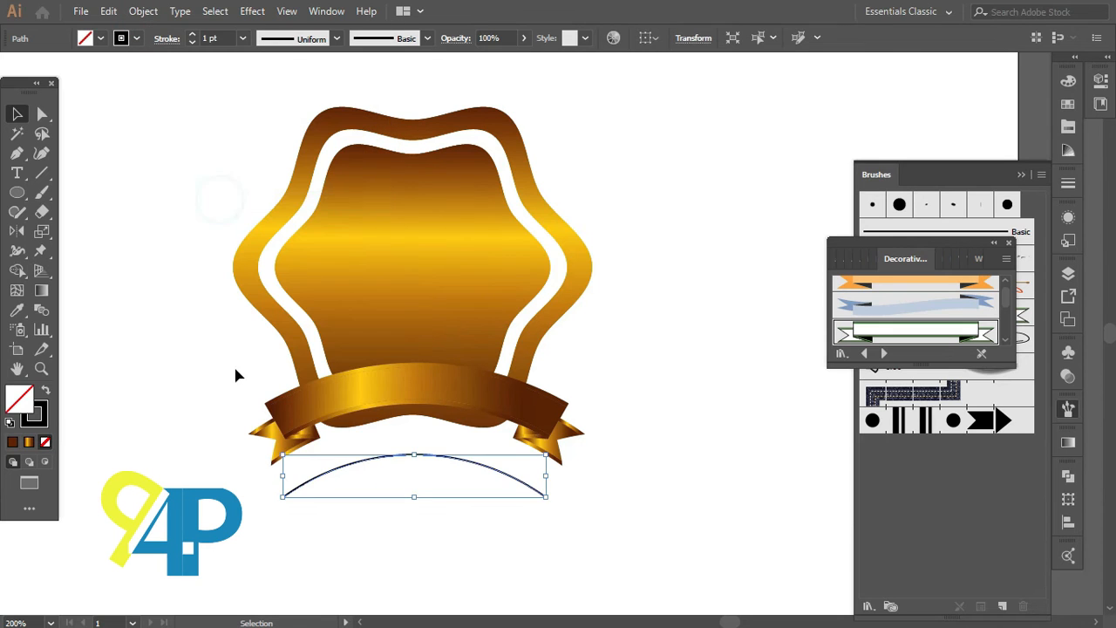
Step: Type MODERN along the arched path with the Type on a Path tool in Myriad Pro Bold at 22 pt
{"action": "scroll", "coordinate": [235, 384], "scroll_direction": "down", "scroll_amount": 2}
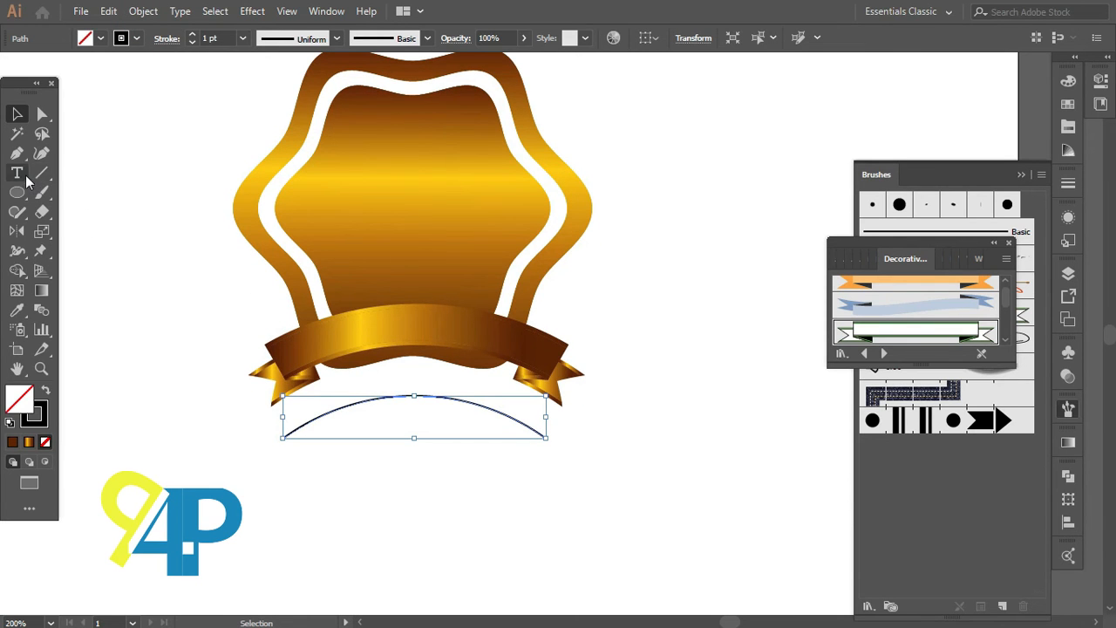
{"action": "left_click", "coordinate": [27, 179]}
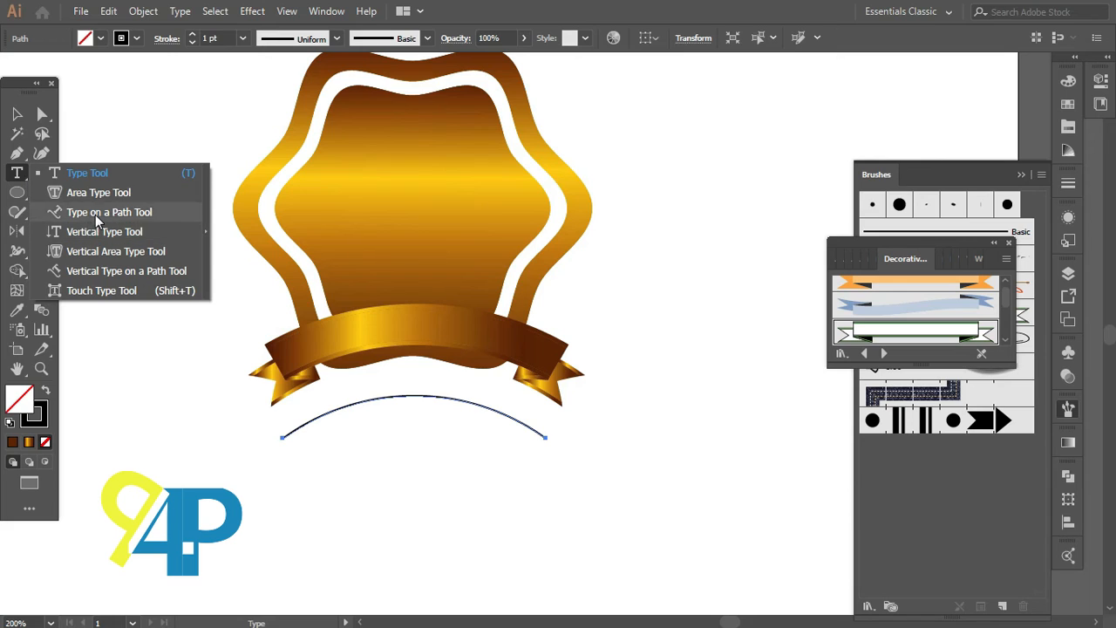
{"action": "left_click", "coordinate": [96, 213]}
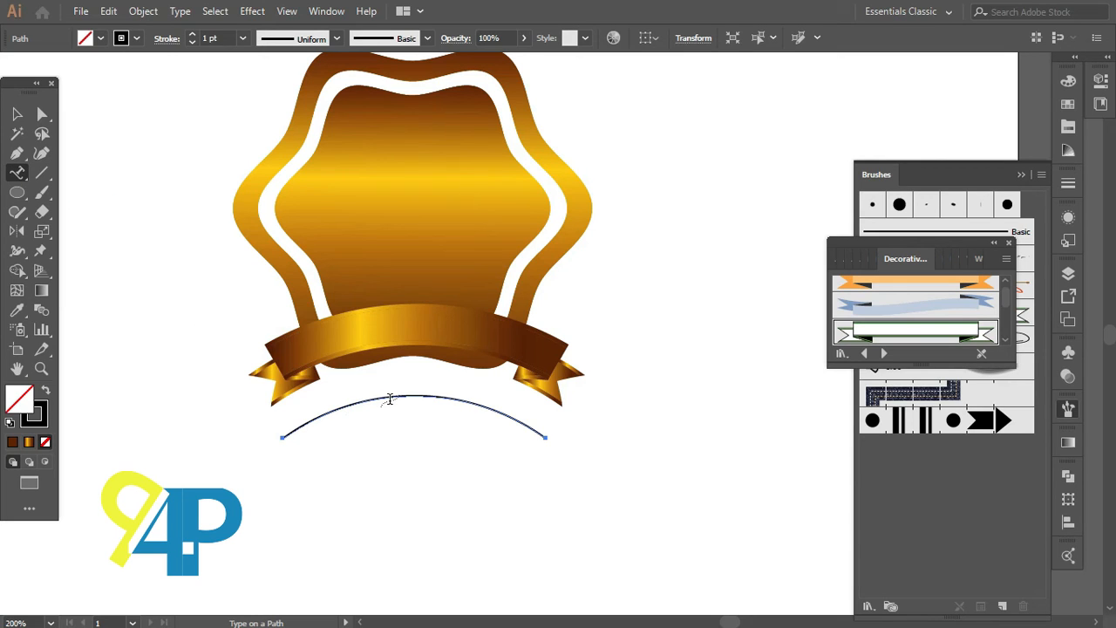
{"action": "left_click", "coordinate": [391, 398]}
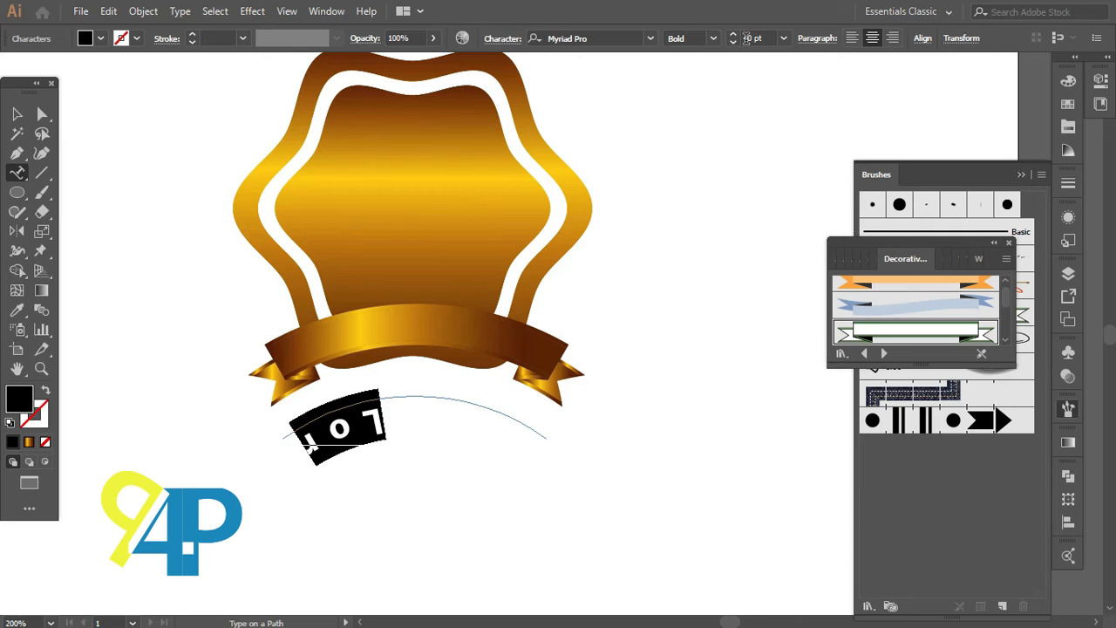
{"action": "left_click", "coordinate": [748, 39]}
{"action": "key", "text": "Down"}
{"action": "key", "text": "Down"}
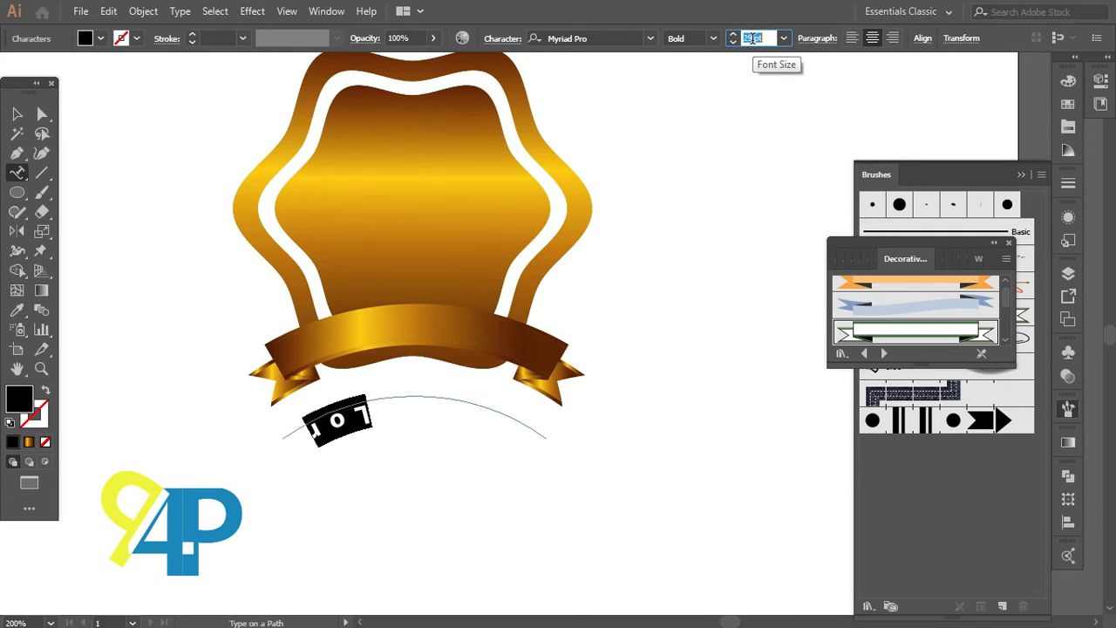
{"action": "key", "text": "Down"}
{"action": "key", "text": "ctrl+equal"}
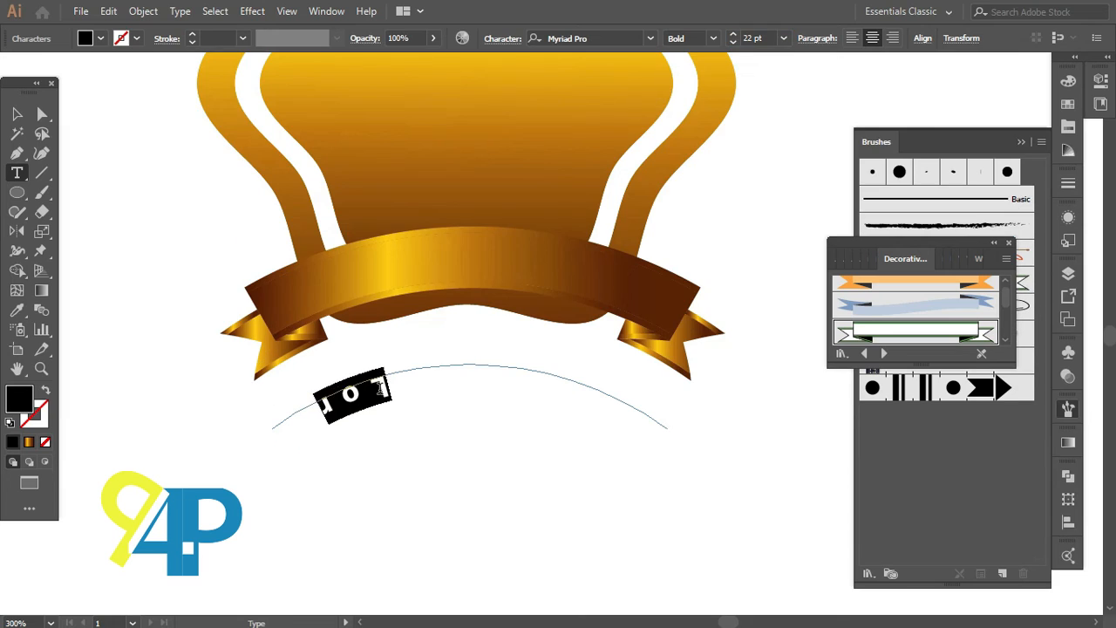
{"action": "type", "text": "W"}
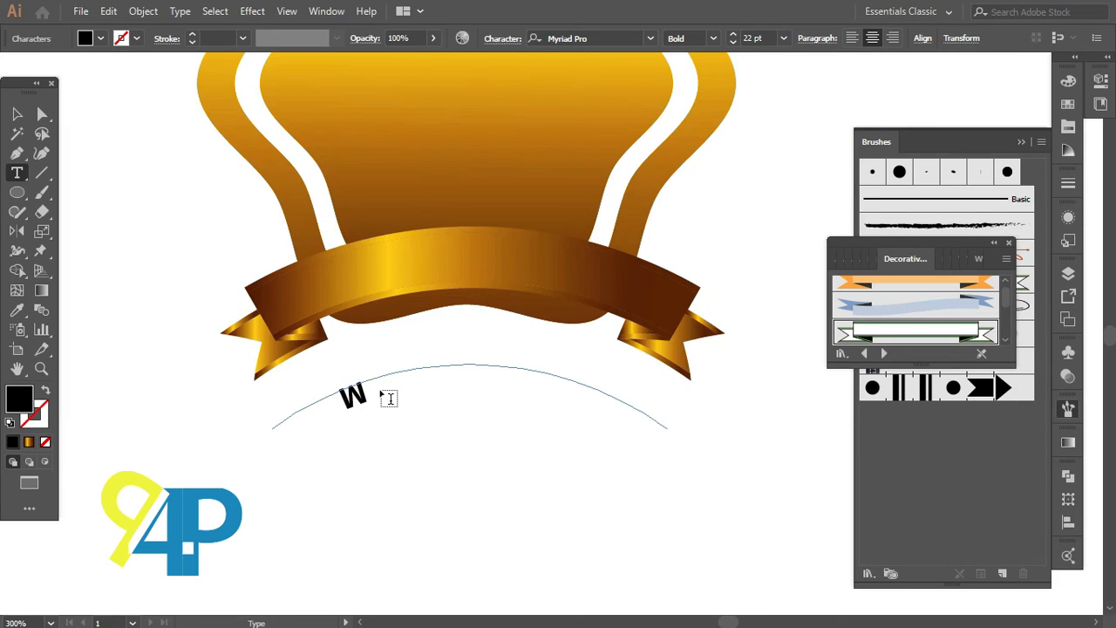
{"action": "type", "text": "O"}
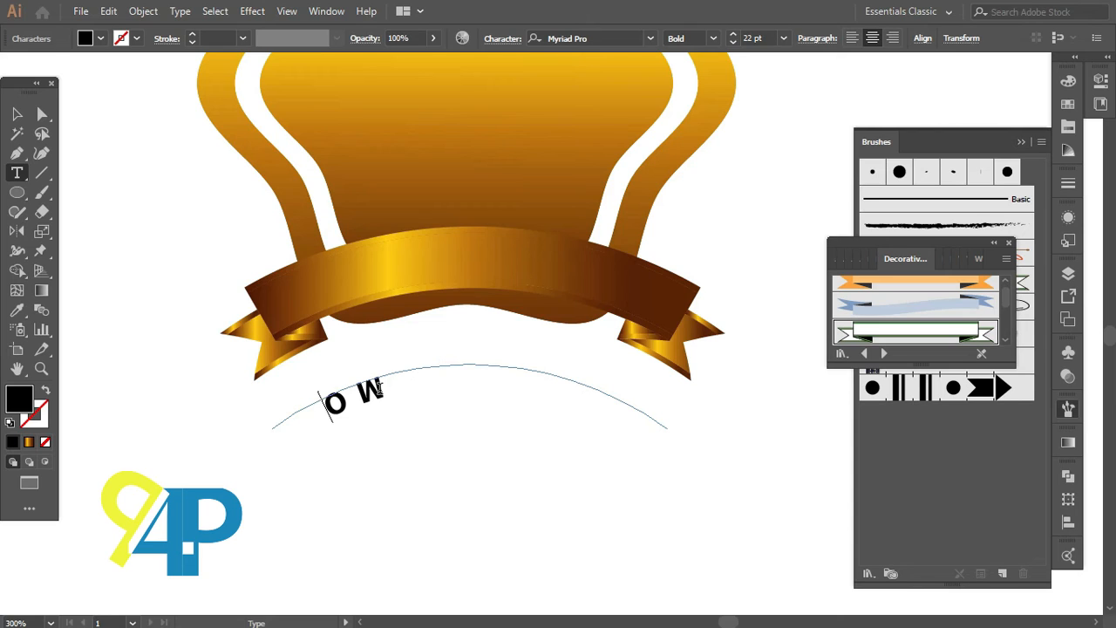
{"action": "type", "text": "DER"}
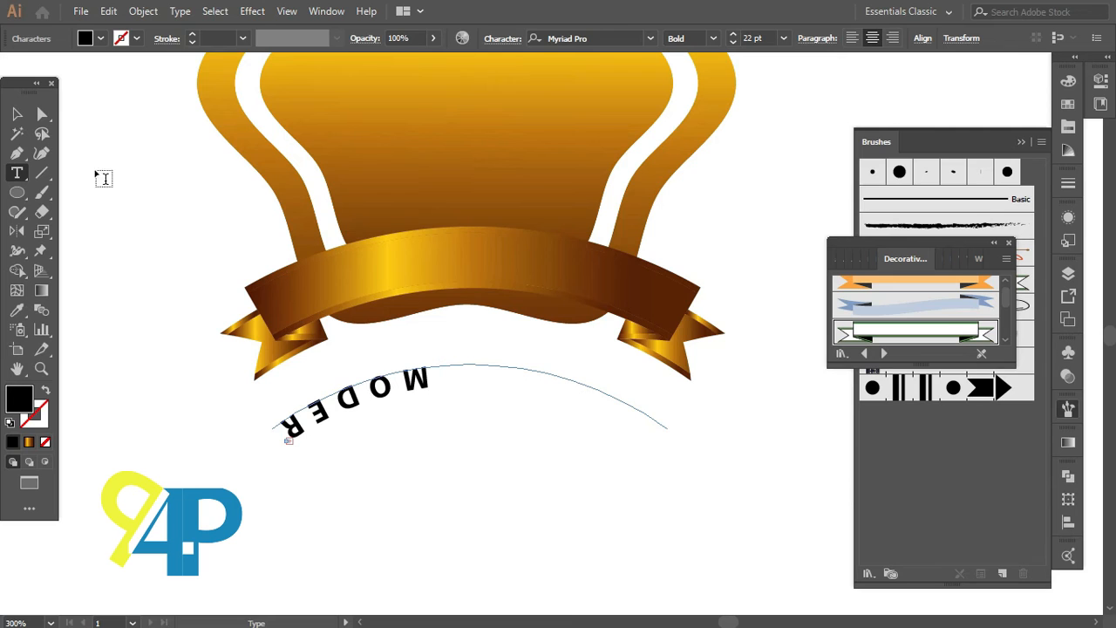
Step: Flip the path text to the upper side of the arc so MODERN reads upright
{"action": "left_click", "coordinate": [15, 115]}
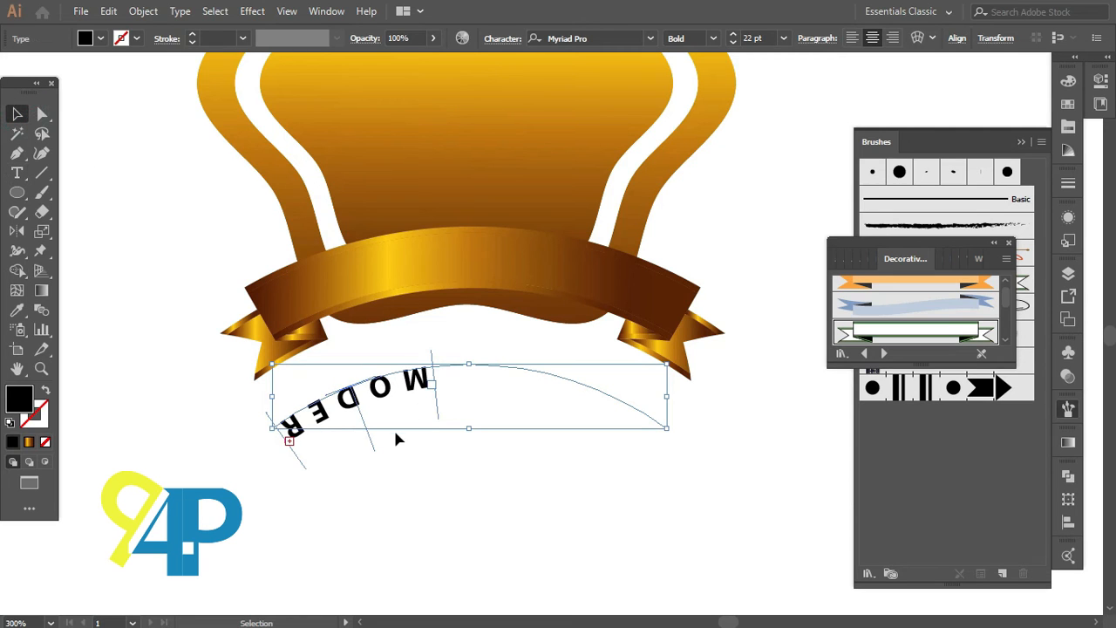
{"action": "left_click_drag", "start_coordinate": [440, 424], "coordinate": [648, 461]}
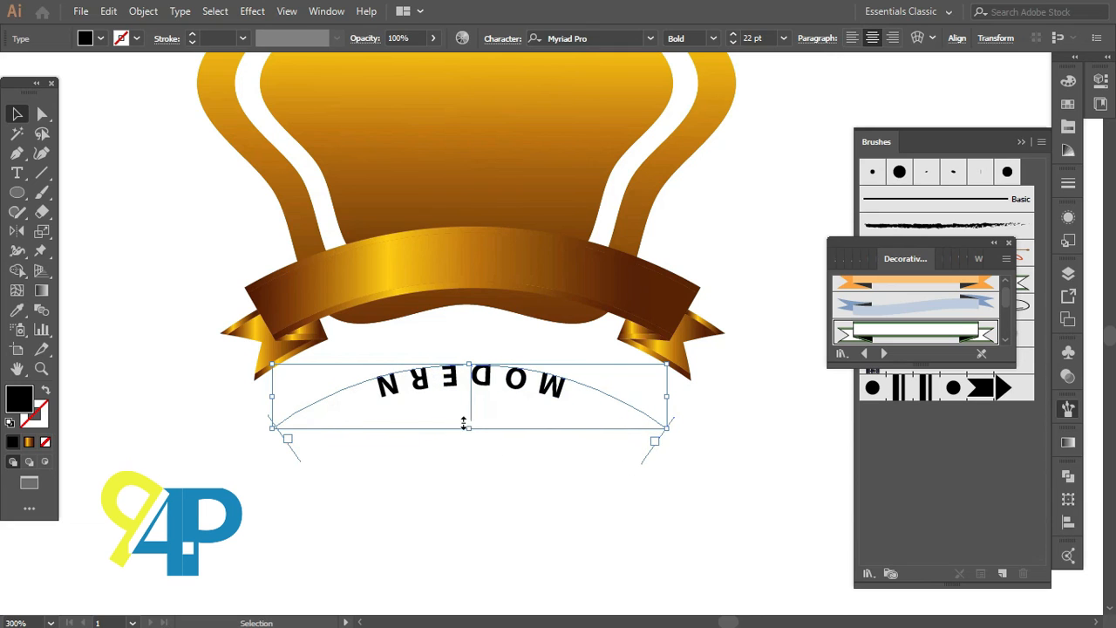
{"action": "double_click", "coordinate": [399, 384]}
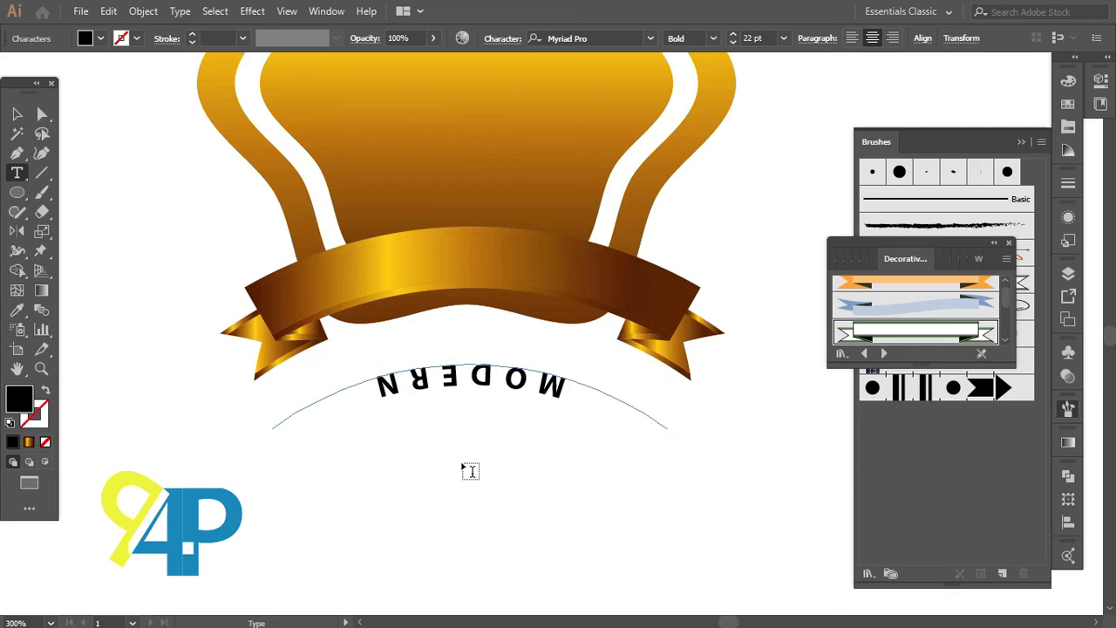
{"action": "left_click", "coordinate": [17, 113]}
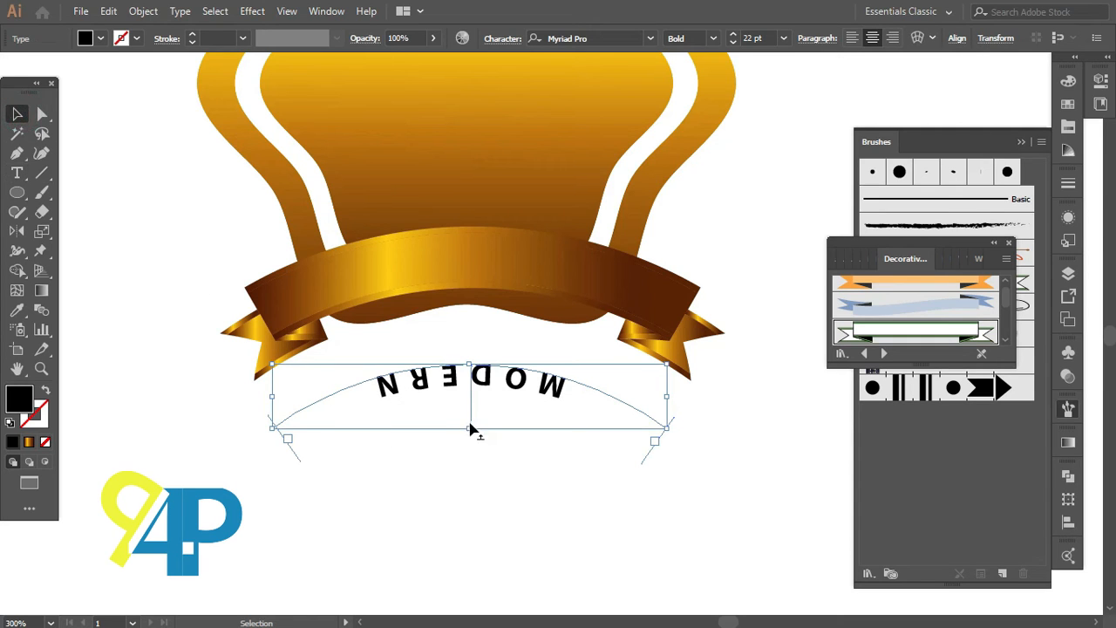
{"action": "left_click_drag", "start_coordinate": [471, 422], "coordinate": [474, 356]}
{"action": "double_click", "coordinate": [473, 356]}
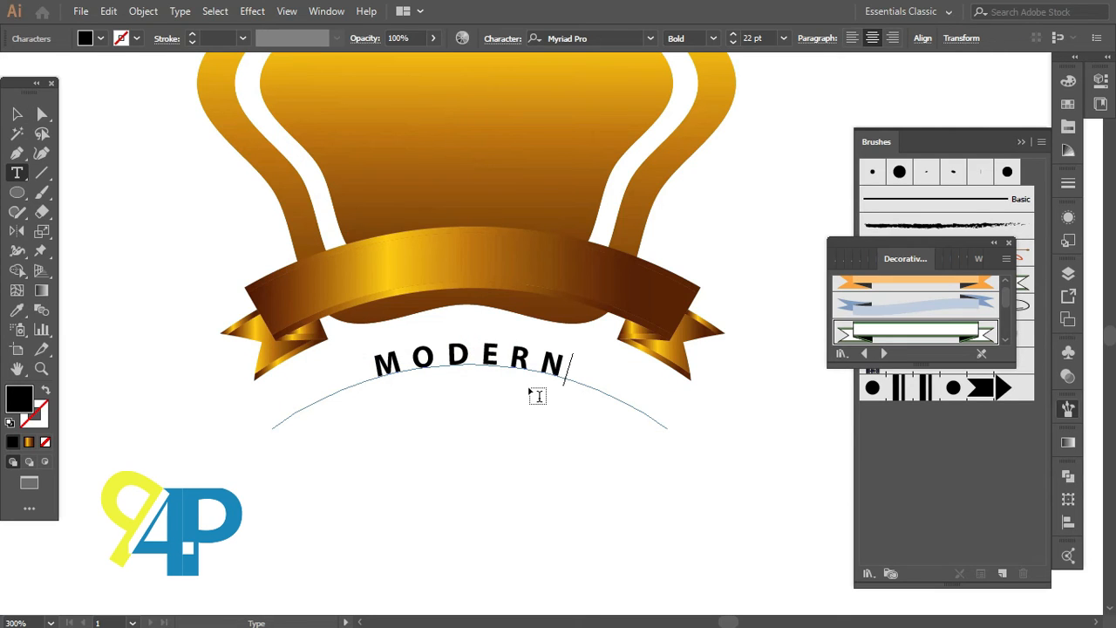
Step: Select all the MODERN text and set its font size to 15 pt
{"action": "key", "text": "ctrl+a"}
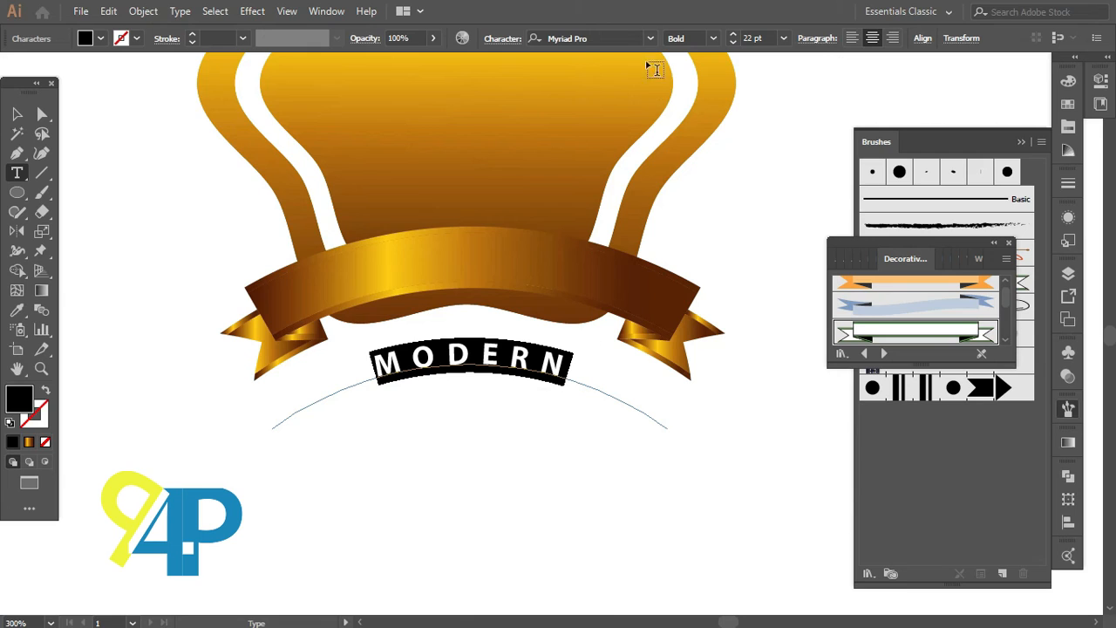
{"action": "triple_click", "coordinate": [759, 37]}
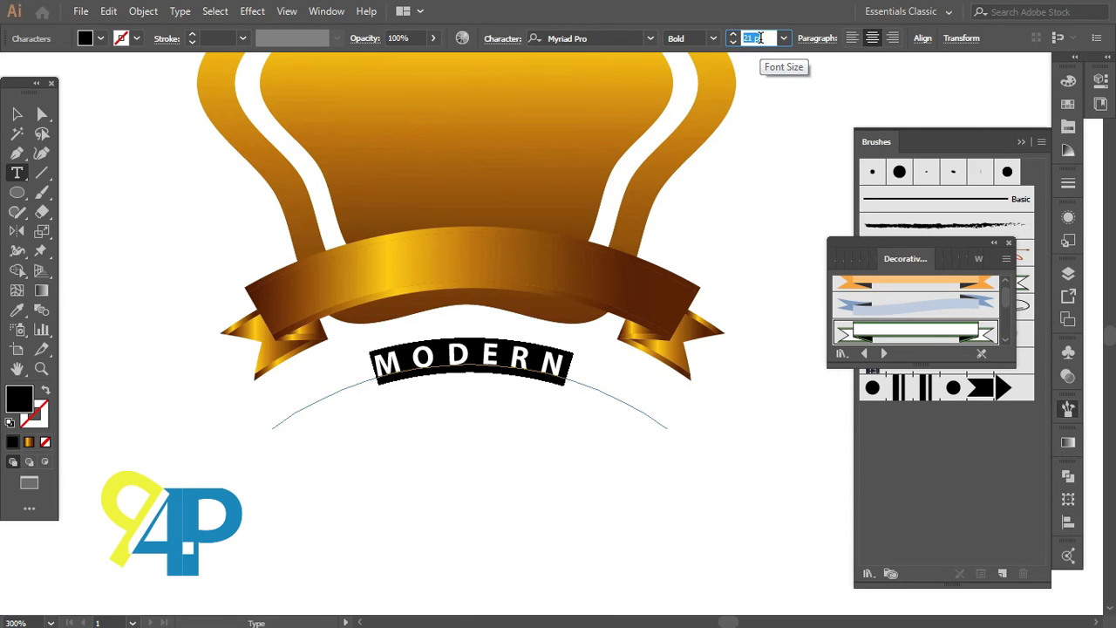
{"action": "type", "text": "18"}
{"action": "key", "text": "Return"}
{"action": "type", "text": "14"}
{"action": "key", "text": "Return"}
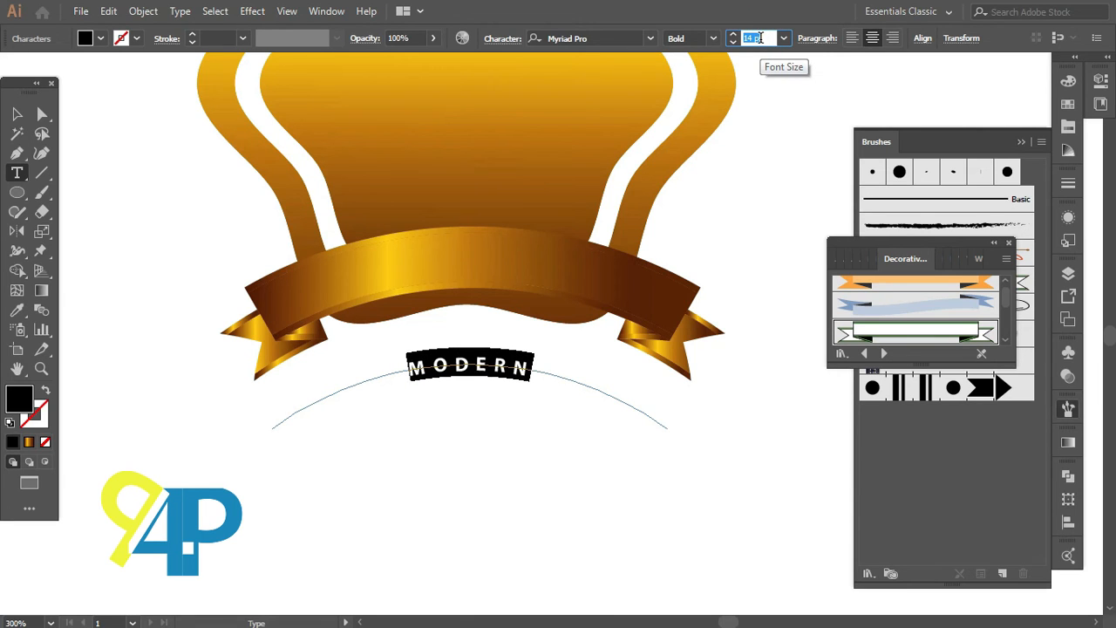
{"action": "key", "text": "Up"}
{"action": "left_click", "coordinate": [548, 367]}
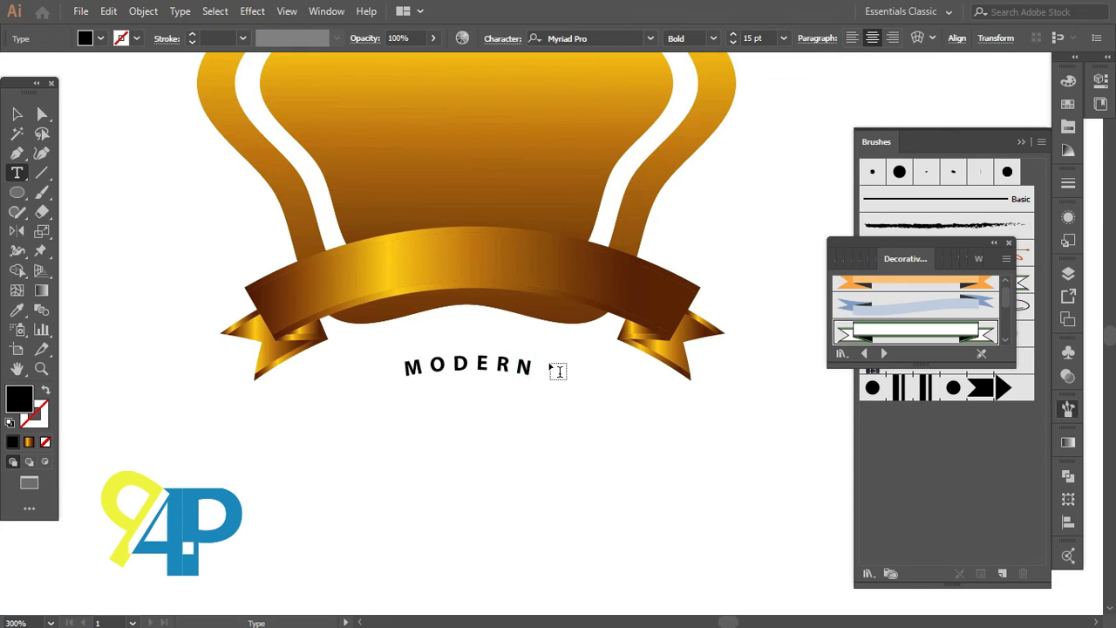
{"action": "left_click", "coordinate": [526, 365]}
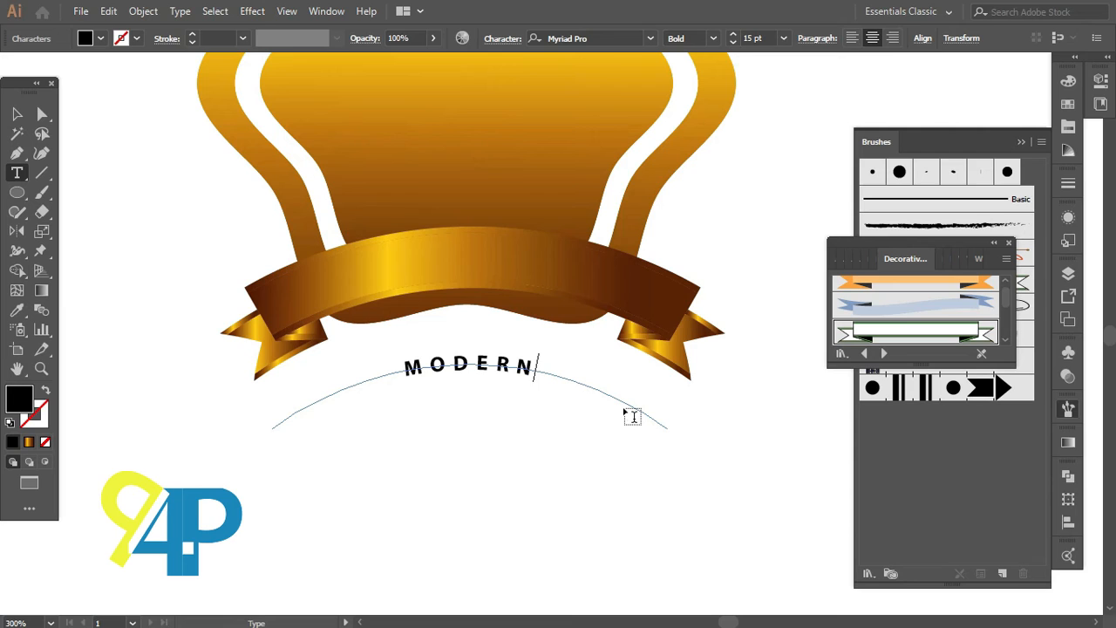
Step: Extend the path text with ACADEMY so it reads MODERN ACADEMY
{"action": "type", "text": "ACADEMY"}
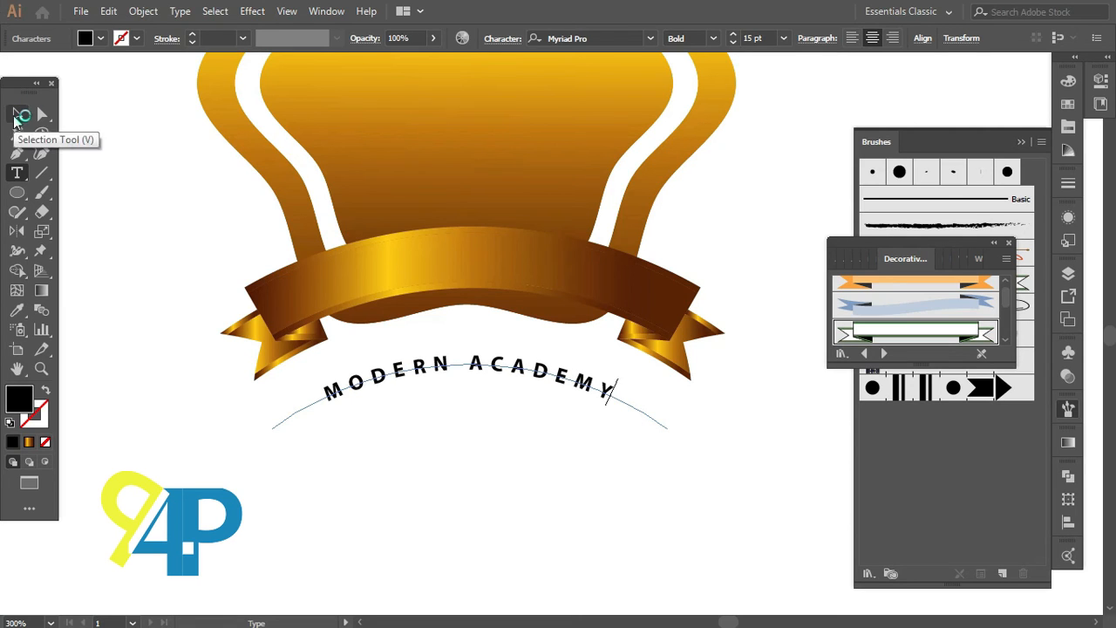
{"action": "left_click", "coordinate": [19, 114]}
{"action": "left_click", "coordinate": [433, 359]}
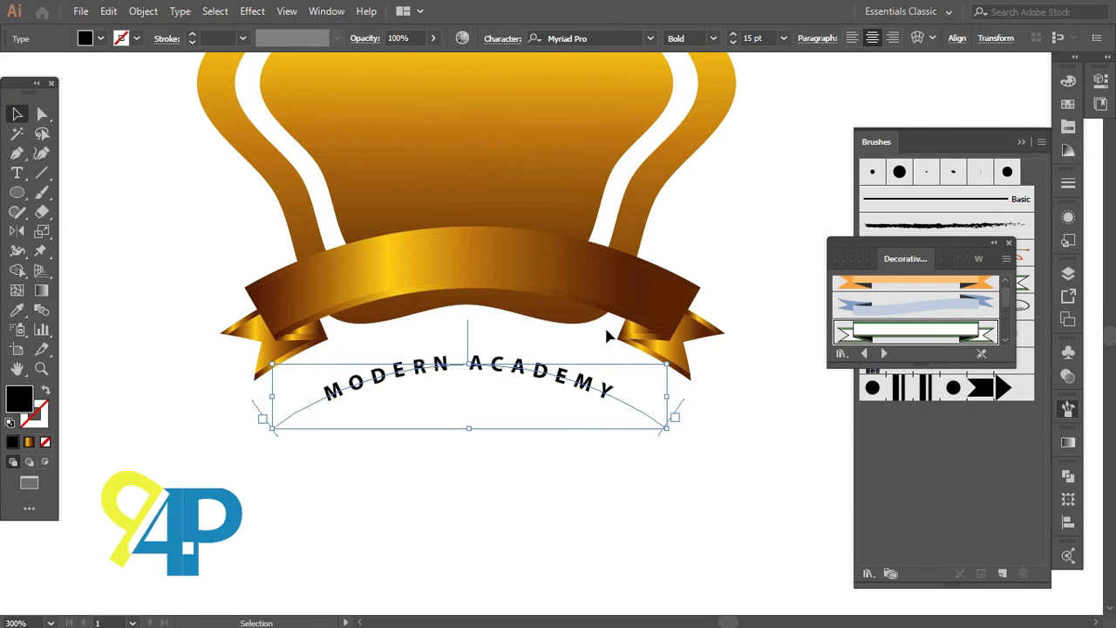
{"action": "left_click", "coordinate": [545, 524]}
Step: Move the MODERN ACADEMY path text up onto the ribbon banner and nudge it slightly down
{"action": "scroll", "coordinate": [531, 507], "scroll_direction": "down", "scroll_amount": 1}
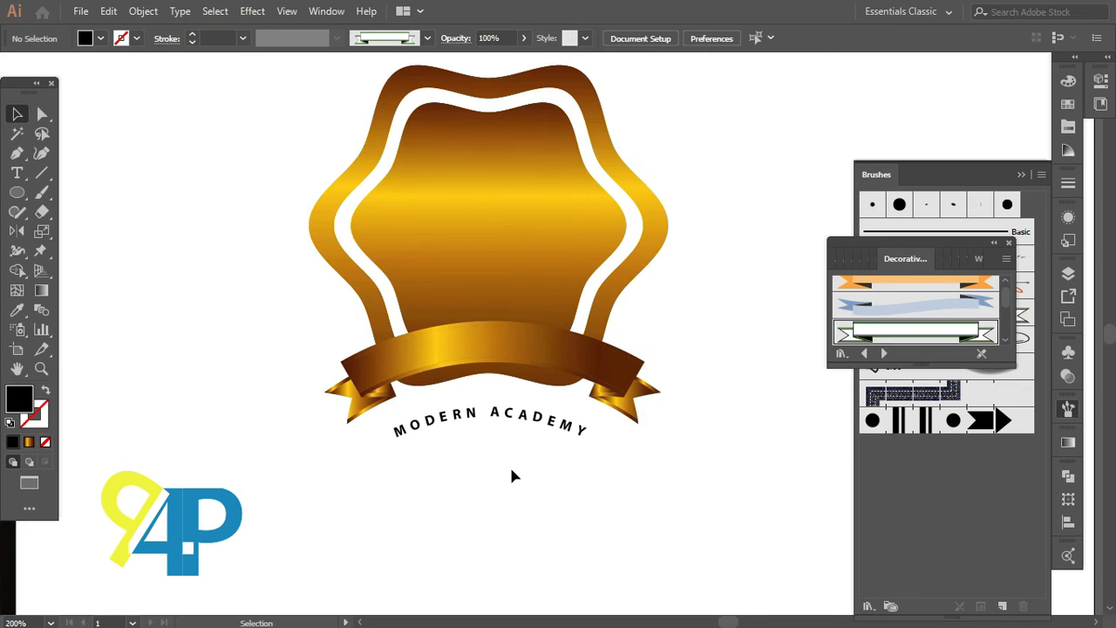
{"action": "left_click_drag", "start_coordinate": [502, 421], "coordinate": [502, 346]}
{"action": "scroll", "coordinate": [498, 364], "scroll_direction": "up", "scroll_amount": 1}
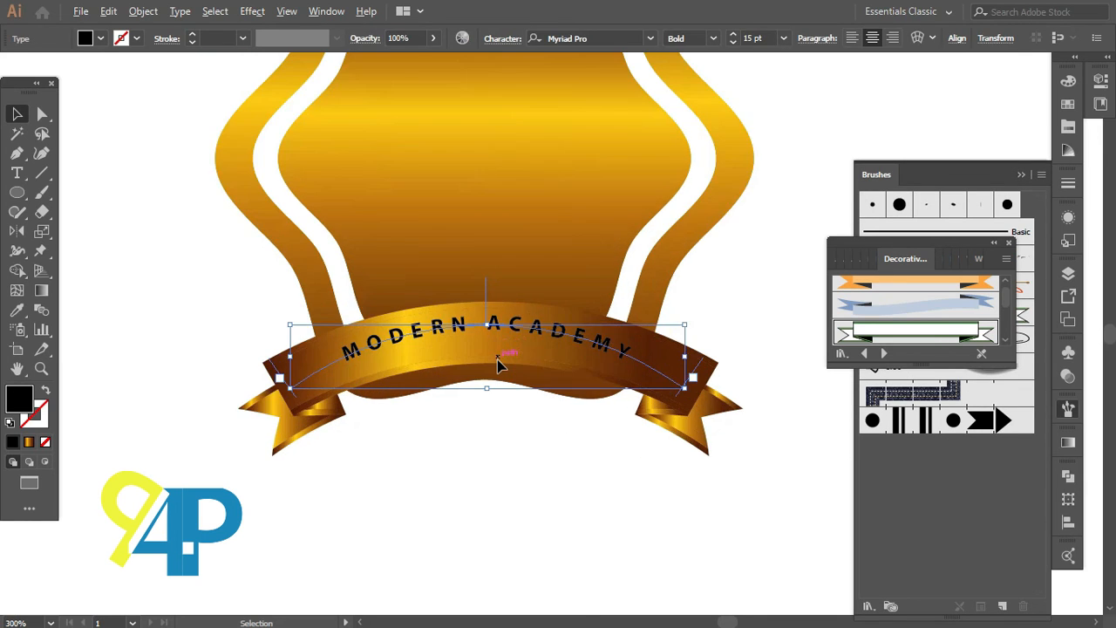
{"action": "key", "text": "Down"}
{"action": "key", "text": "Down"}
{"action": "key", "text": "Down"}
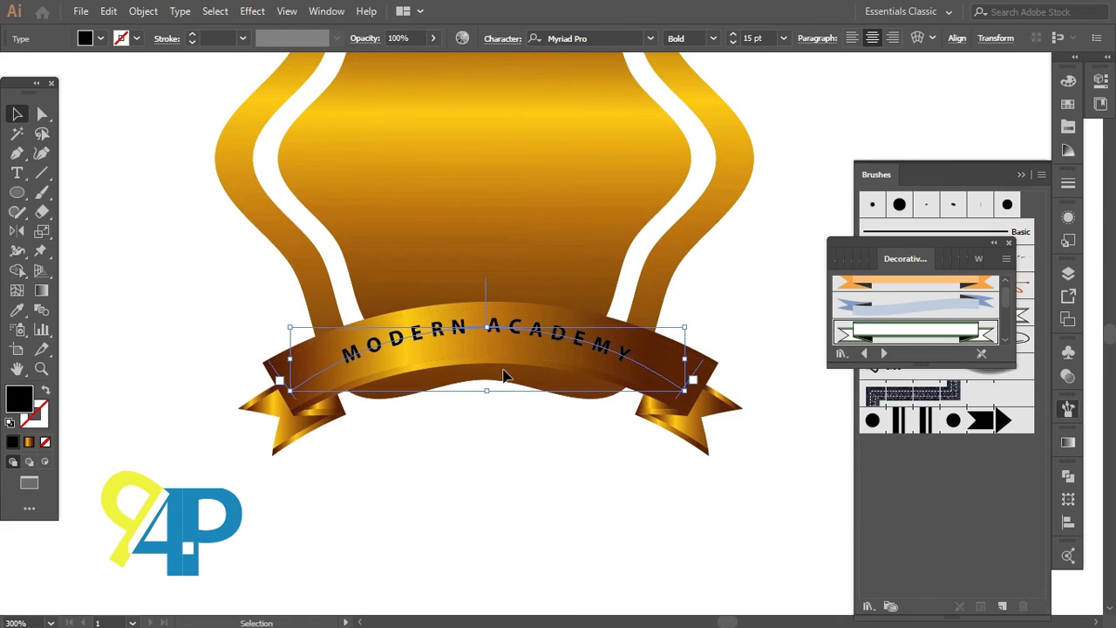
{"action": "scroll", "coordinate": [503, 375], "scroll_direction": "up", "scroll_amount": 1}
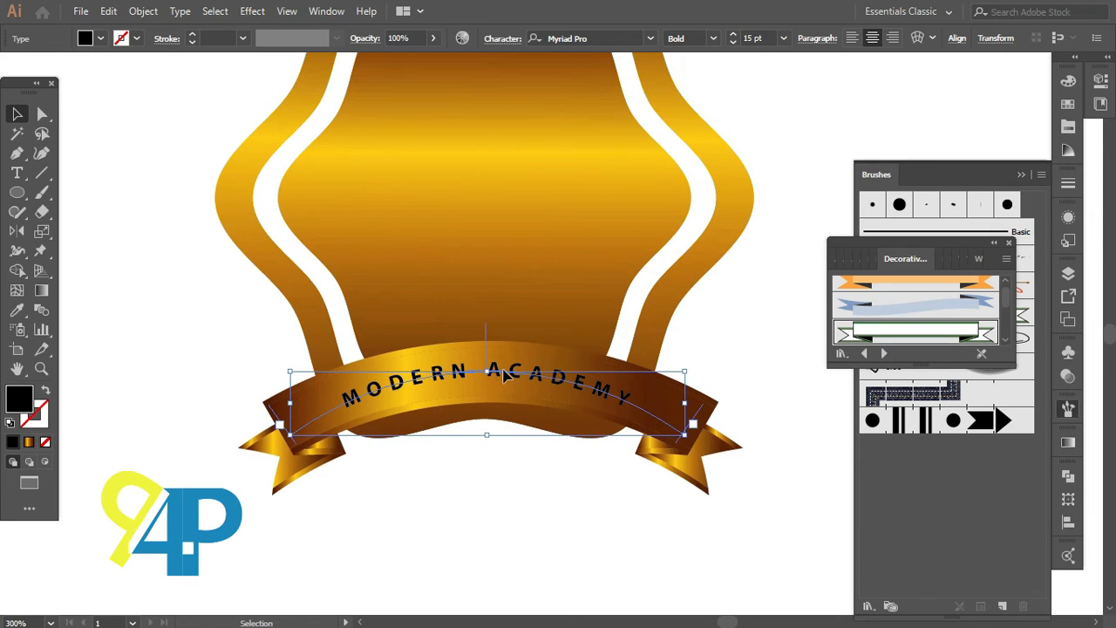
Step: Increase the MODERN ACADEMY font size to 20 pt
{"action": "left_click", "coordinate": [495, 40]}
{"action": "left_click", "coordinate": [503, 39]}
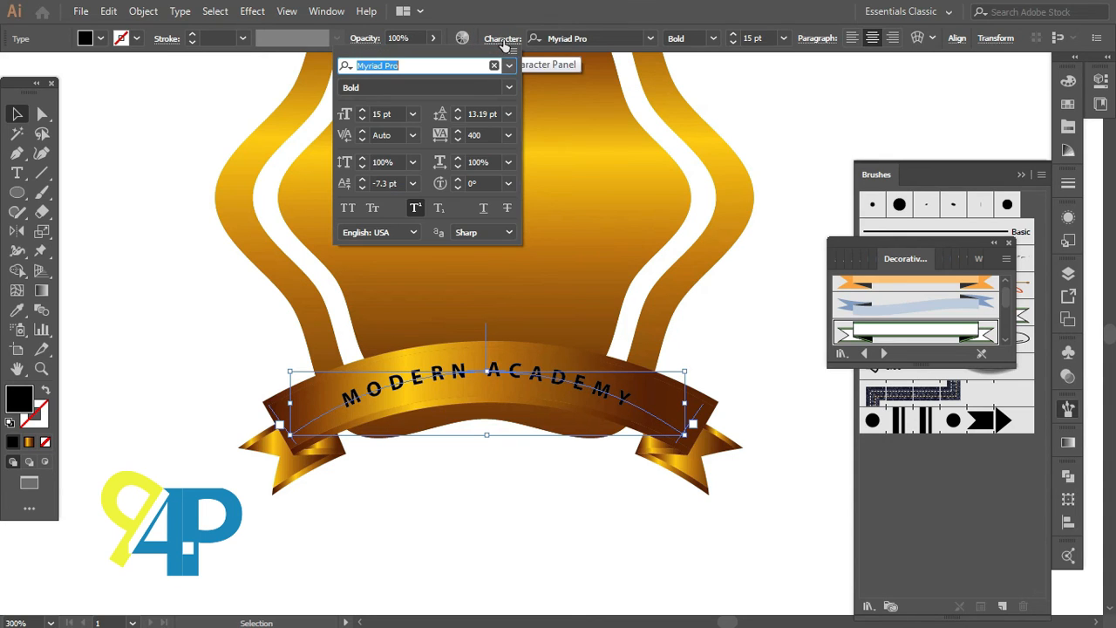
{"action": "left_click", "coordinate": [381, 114]}
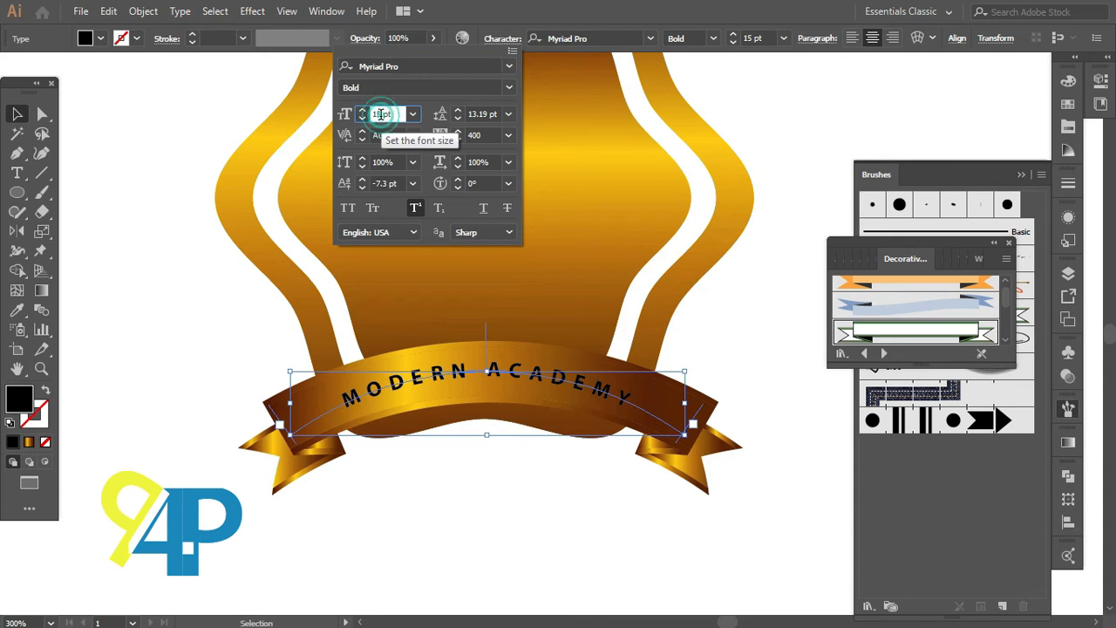
{"action": "key", "text": "Up"}
{"action": "key", "text": "Up"}
{"action": "key", "text": "Up"}
{"action": "key", "text": "Up"}
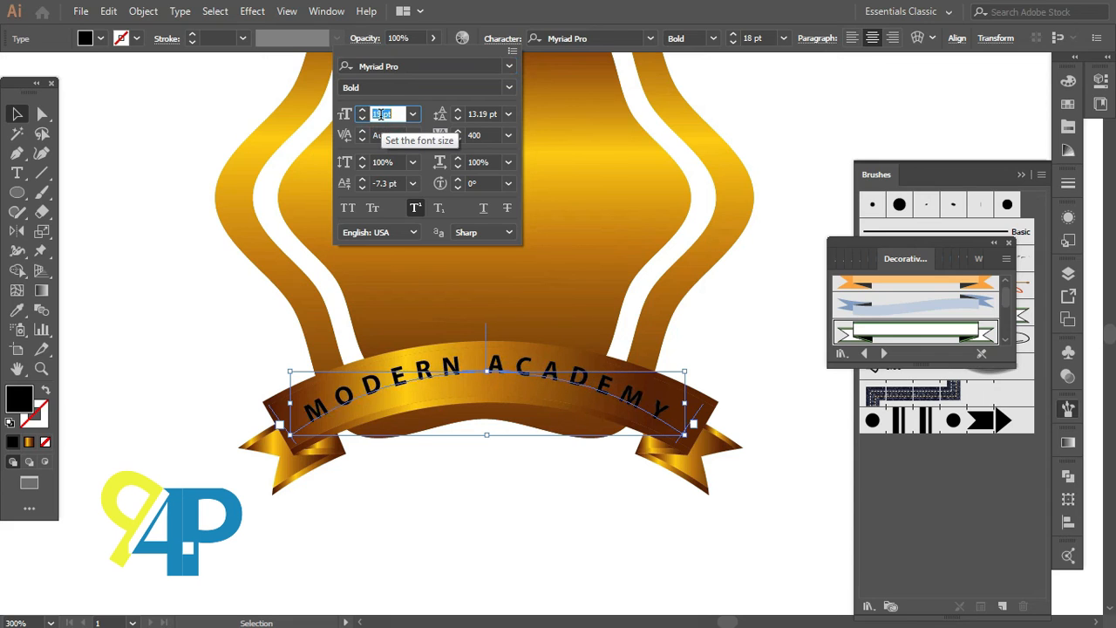
{"action": "key", "text": "Up"}
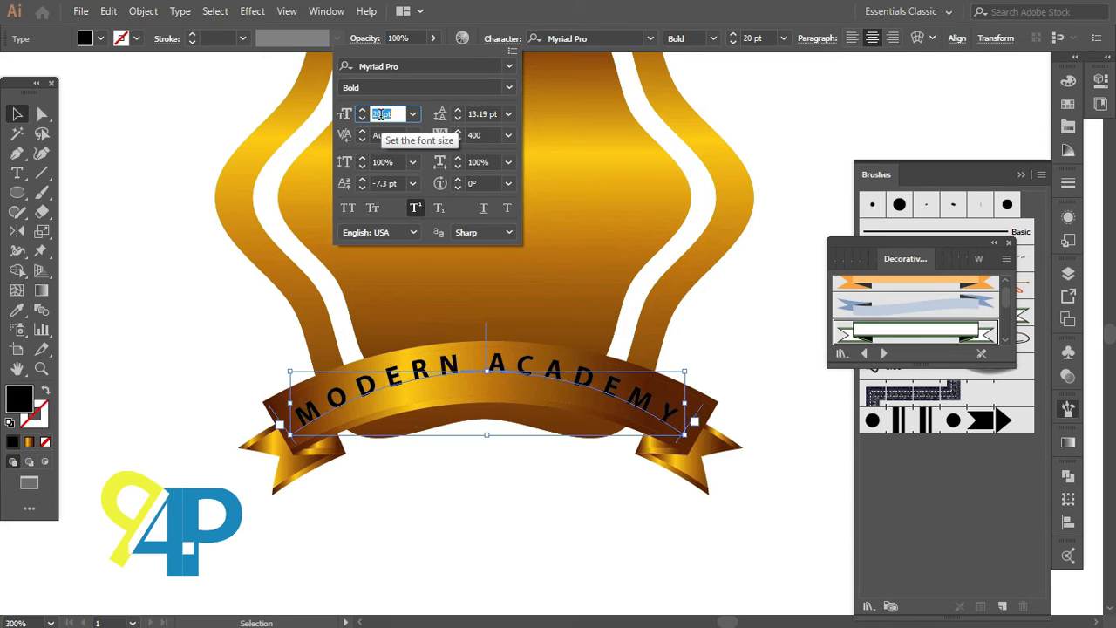
Step: Set the baseline shift of the path text to -9 pt
{"action": "left_click", "coordinate": [384, 183]}
{"action": "type", "text": "-9"}
{"action": "key", "text": "Return"}
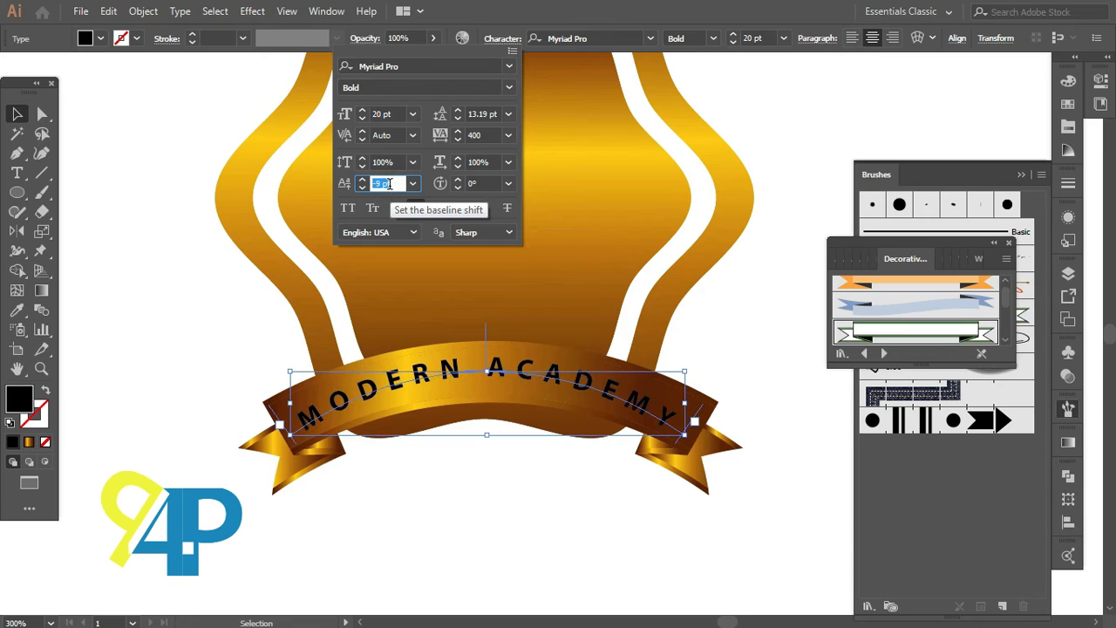
{"action": "key", "text": "Down"}
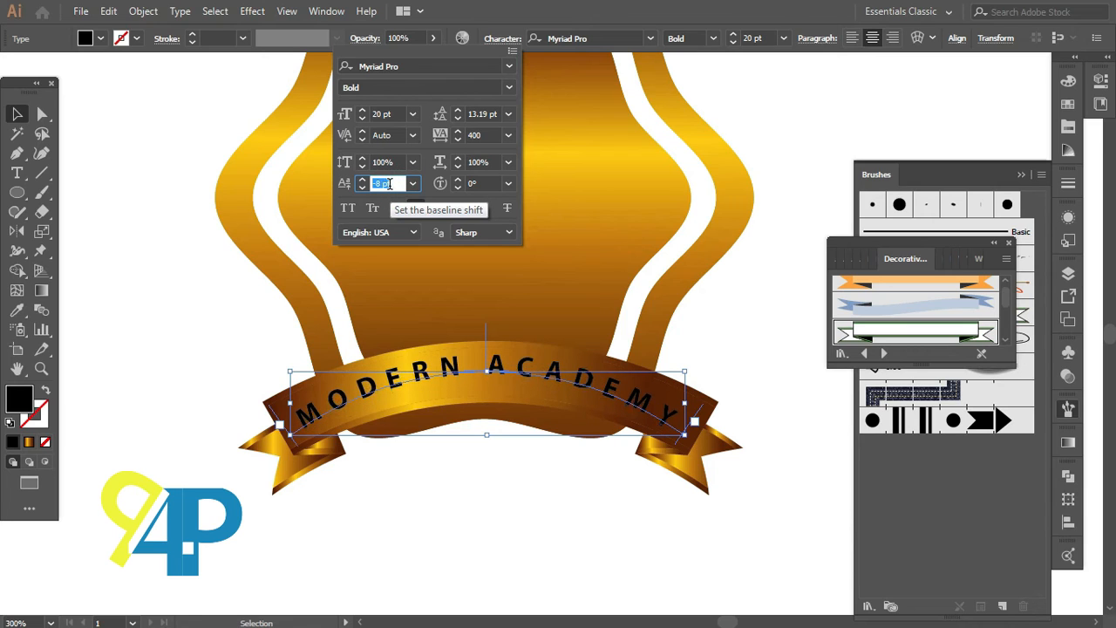
{"action": "key", "text": "Up"}
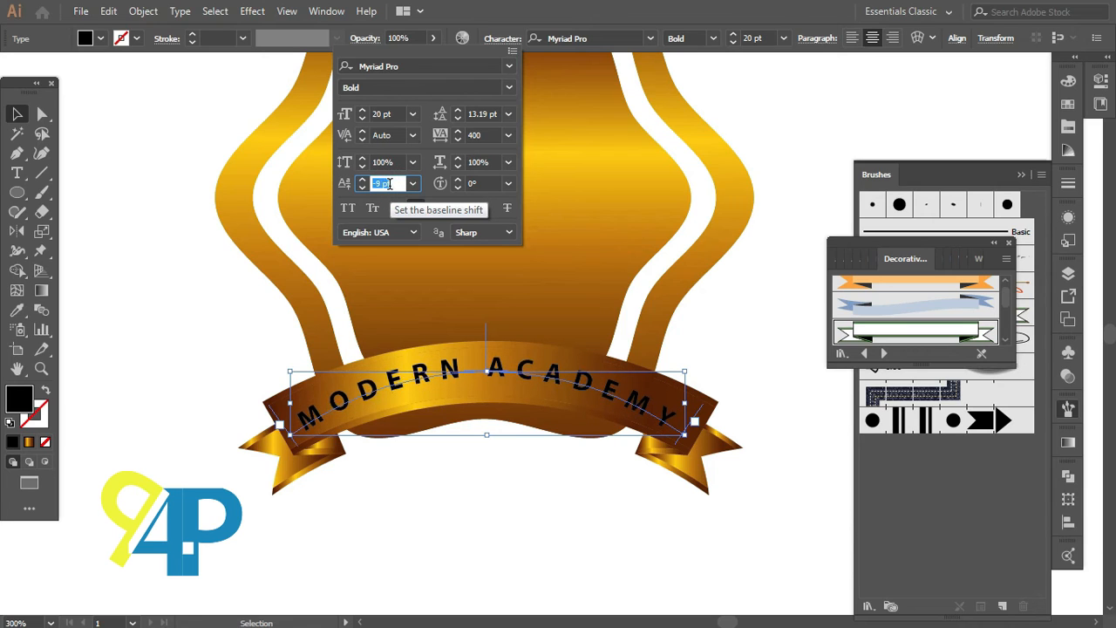
Step: Raise the font size to 21 pt and reduce the tracking to 350
{"action": "left_click", "coordinate": [399, 114]}
{"action": "key", "text": "Up"}
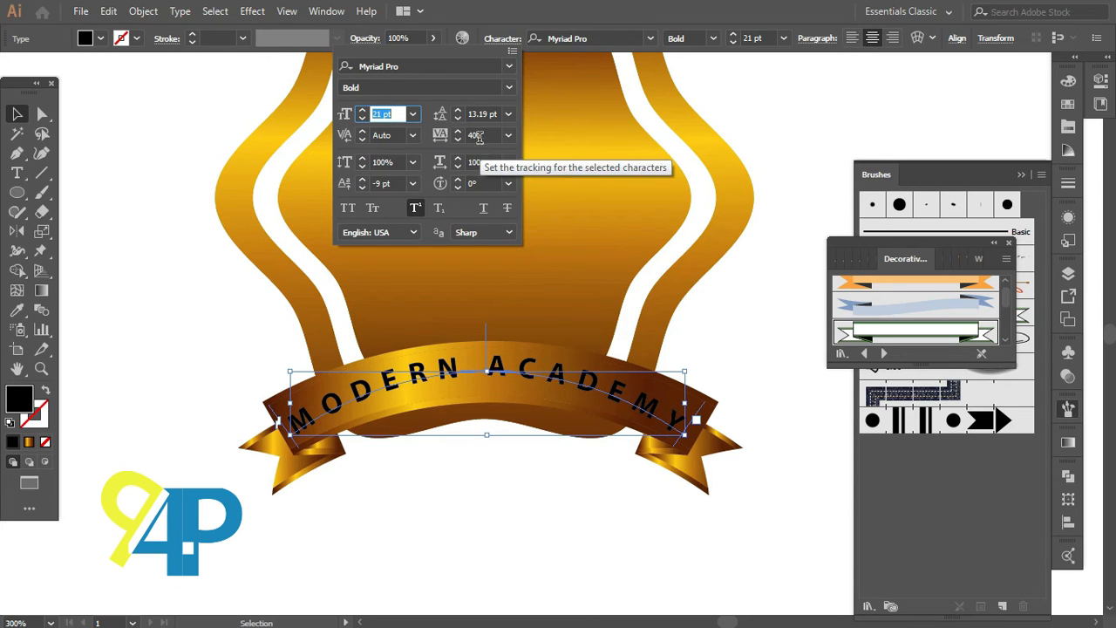
{"action": "left_click", "coordinate": [483, 133]}
{"action": "key", "text": "Down"}
{"action": "key", "text": "Down"}
{"action": "key", "text": "Down"}
{"action": "key", "text": "Down"}
{"action": "key", "text": "Down"}
{"action": "key", "text": "Down"}
{"action": "key", "text": "Down"}
{"action": "key", "text": "Down"}
{"action": "key", "text": "Down"}
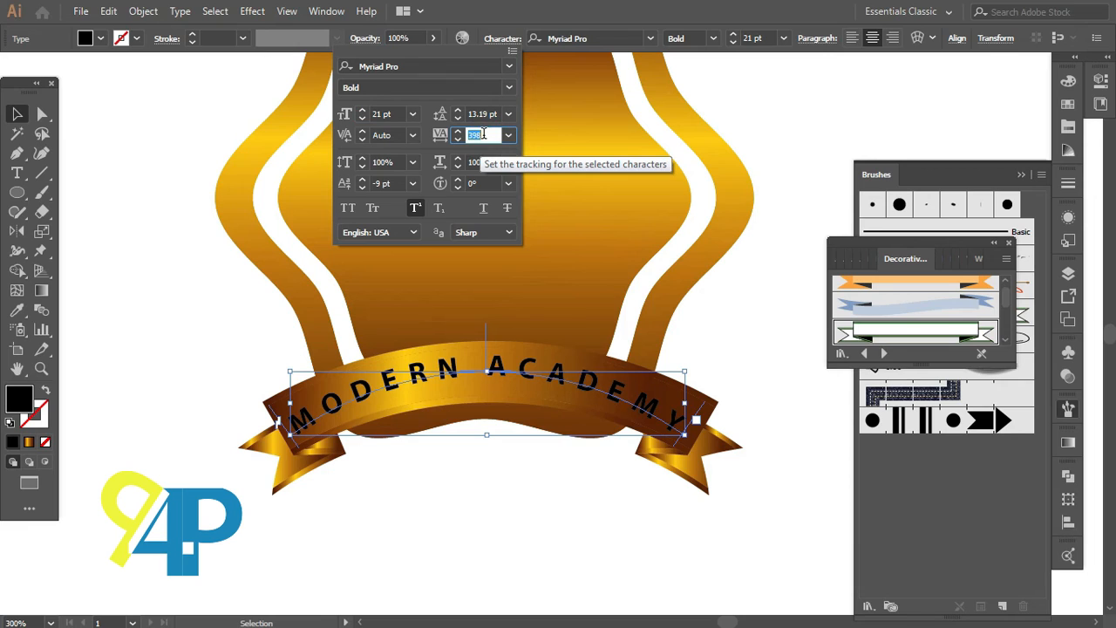
{"action": "key", "text": "Down"}
{"action": "key", "text": "Down"}
{"action": "key", "text": "Down"}
{"action": "key", "text": "Down"}
{"action": "key", "text": "Down"}
{"action": "key", "text": "Down"}
{"action": "key", "text": "Down"}
{"action": "key", "text": "Down"}
{"action": "key", "text": "Down"}
{"action": "key", "text": "Down"}
{"action": "key", "text": "Down"}
{"action": "key", "text": "Down"}
{"action": "key", "text": "Down"}
{"action": "key", "text": "Down"}
{"action": "key", "text": "Down"}
{"action": "key", "text": "Down"}
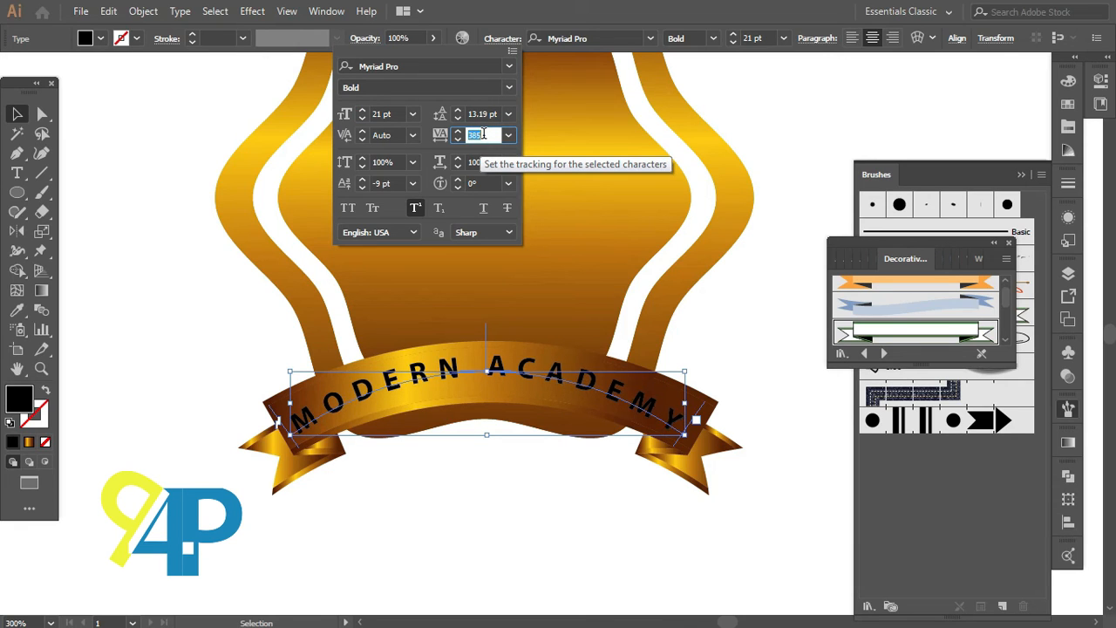
{"action": "key", "text": "Down"}
{"action": "key", "text": "Down"}
{"action": "key", "text": "Down"}
{"action": "key", "text": "Down"}
{"action": "key", "text": "Down"}
{"action": "key", "text": "Down"}
{"action": "key", "text": "Down"}
{"action": "key", "text": "Down"}
{"action": "key", "text": "Down"}
{"action": "key", "text": "Down"}
{"action": "key", "text": "Down"}
{"action": "key", "text": "Down"}
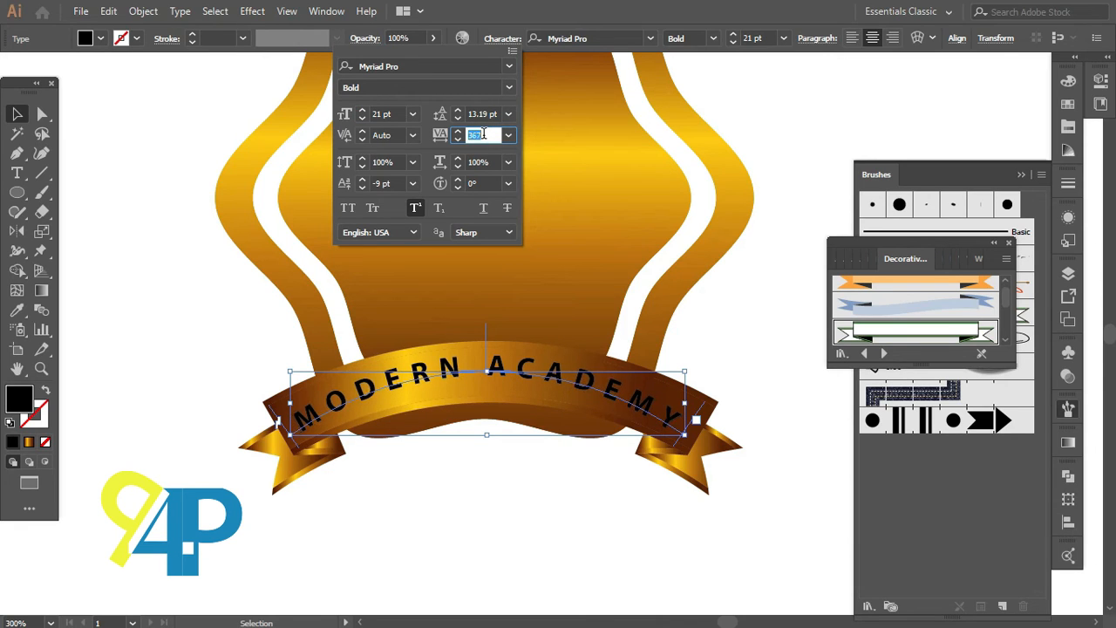
{"action": "key", "text": "Down"}
{"action": "key", "text": "Down"}
{"action": "key", "text": "Down"}
{"action": "key", "text": "Down"}
{"action": "key", "text": "Down"}
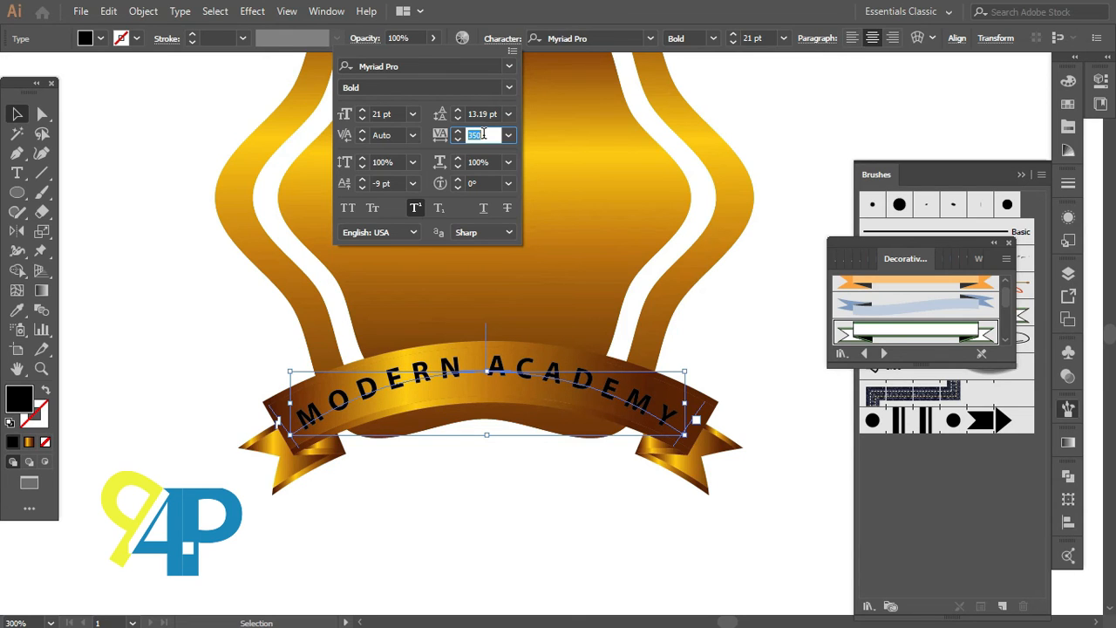
Step: Lower the baseline shift to -10 pt
{"action": "left_click", "coordinate": [387, 183]}
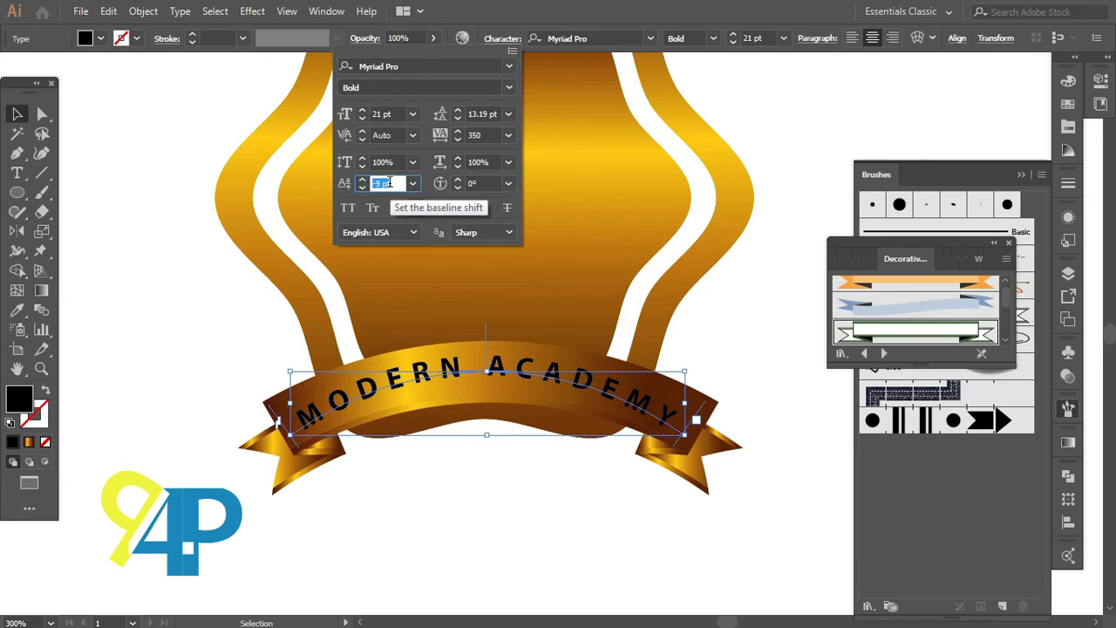
{"action": "key", "text": "Down"}
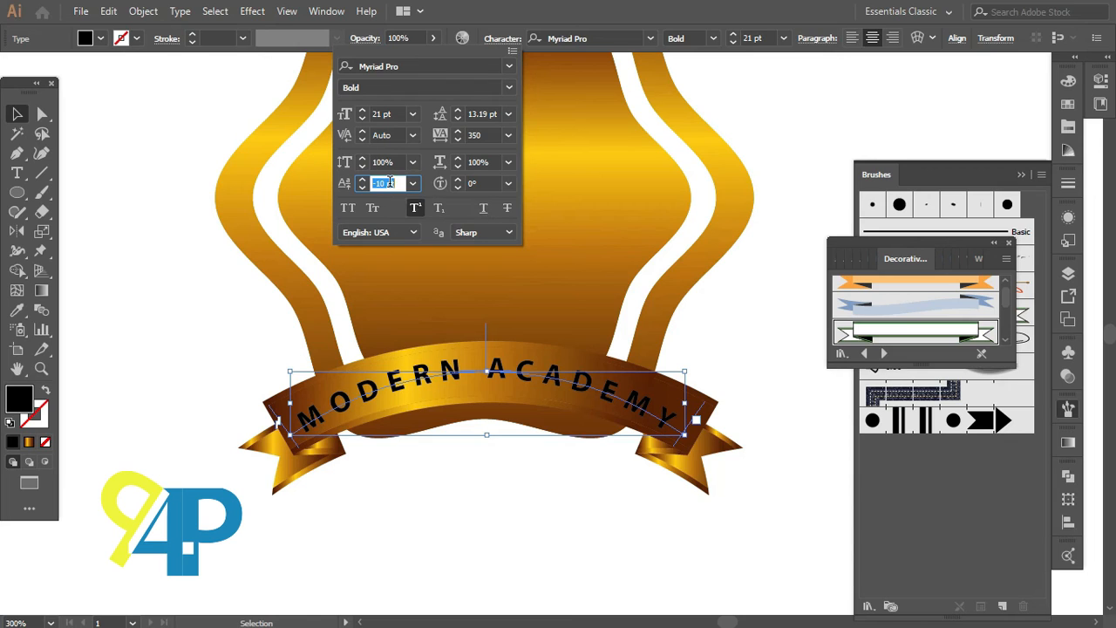
{"action": "left_click", "coordinate": [468, 479]}
{"action": "left_click", "coordinate": [499, 493]}
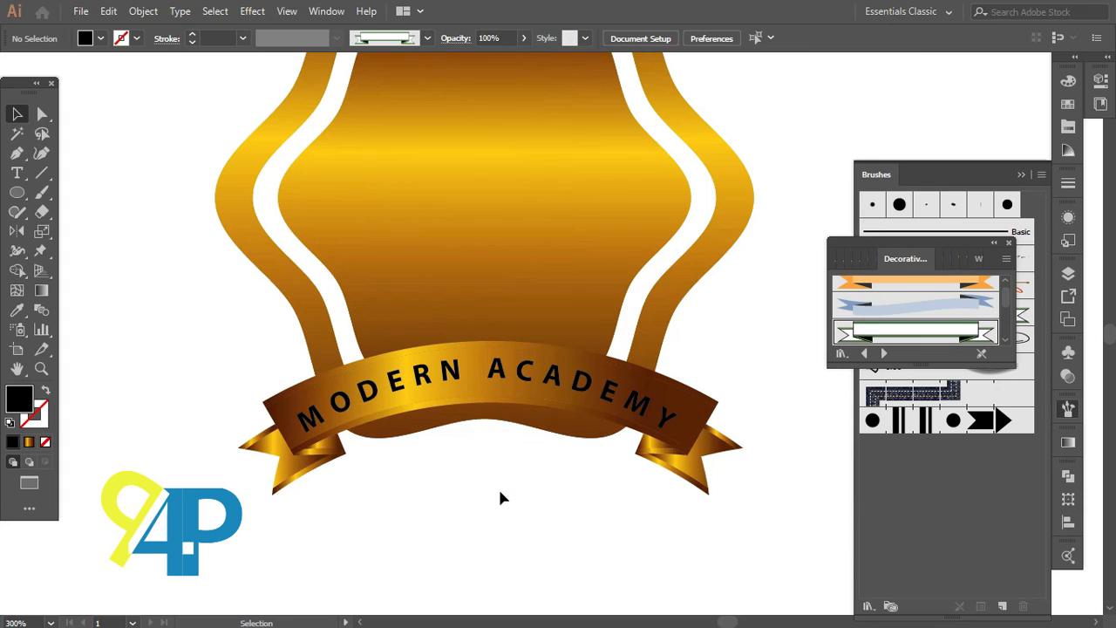
Step: Convert the MODERN ACADEMY text to outlines and fill it white
{"action": "key", "text": "ctrl+minus"}
{"action": "key", "text": "ctrl+minus"}
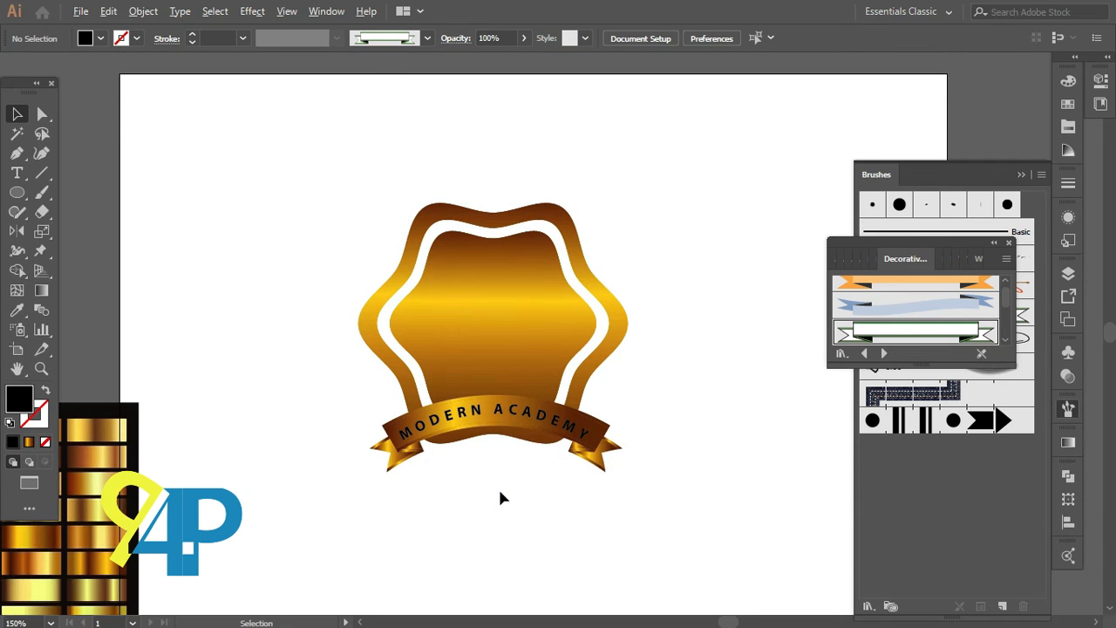
{"action": "scroll", "coordinate": [500, 492], "scroll_direction": "up", "scroll_amount": 1}
{"action": "scroll", "coordinate": [513, 475], "scroll_direction": "up", "scroll_amount": 1}
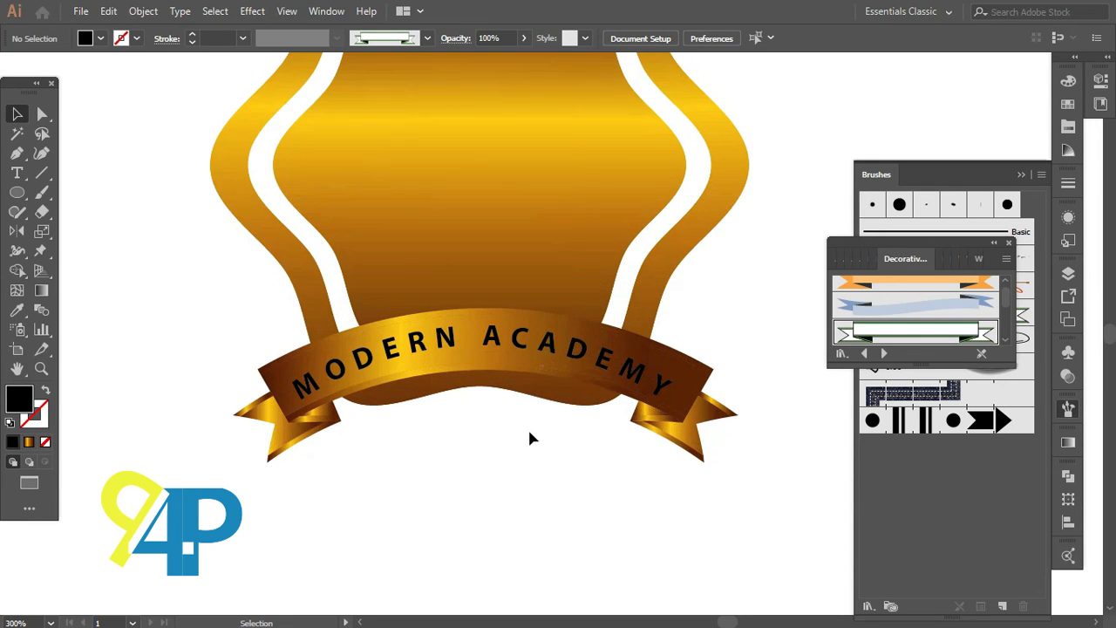
{"action": "left_click", "coordinate": [497, 338]}
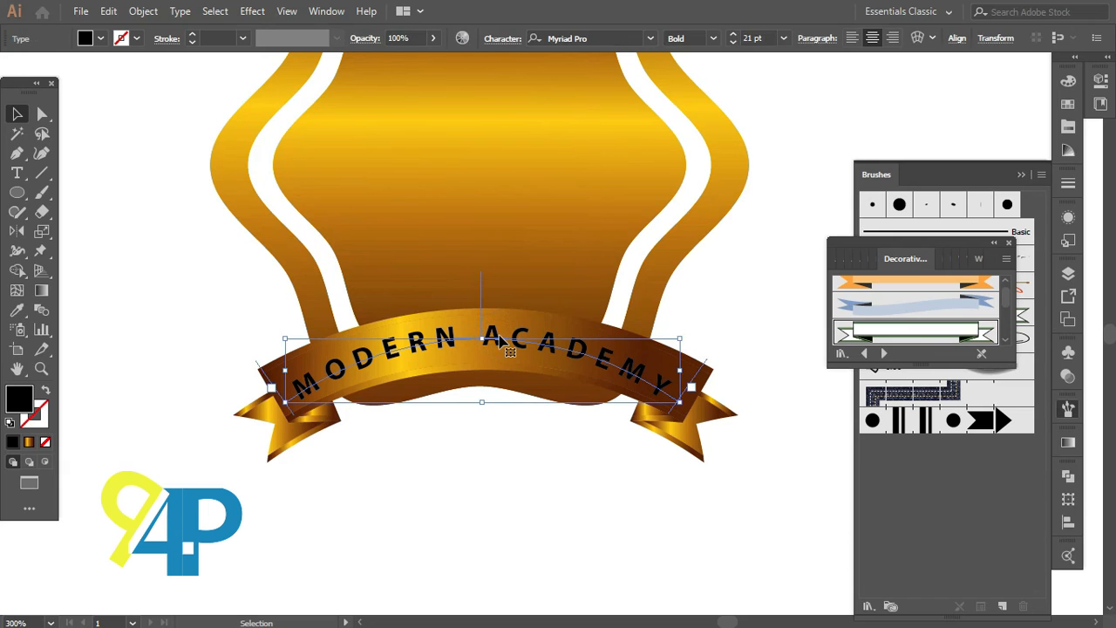
{"action": "right_click", "coordinate": [500, 338]}
{"action": "left_click", "coordinate": [565, 132]}
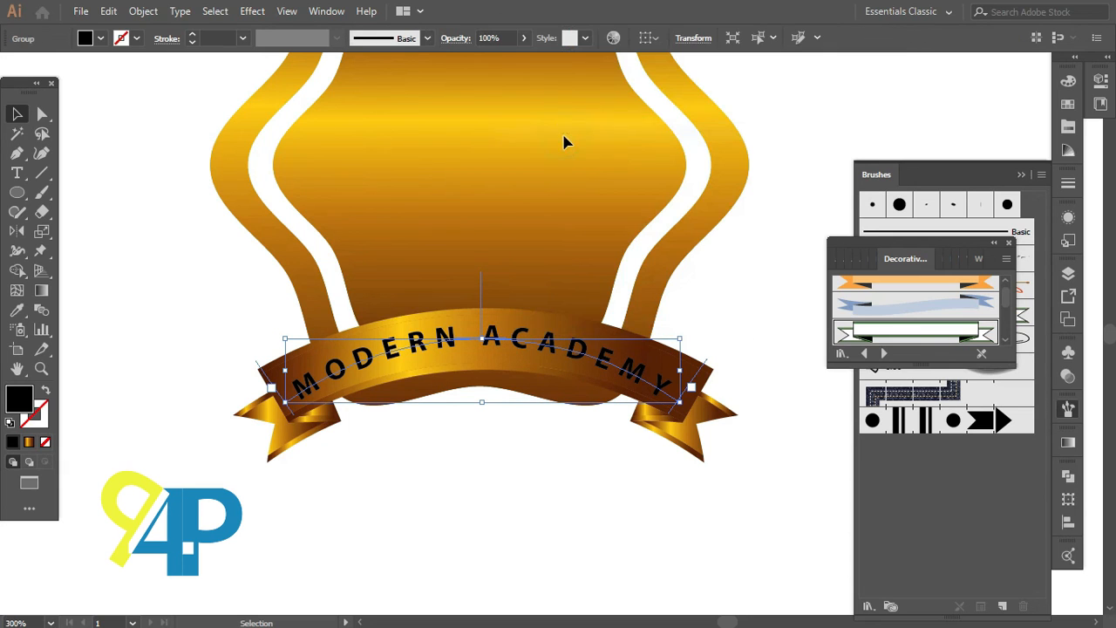
{"action": "left_click", "coordinate": [1068, 104]}
{"action": "left_click", "coordinate": [950, 73]}
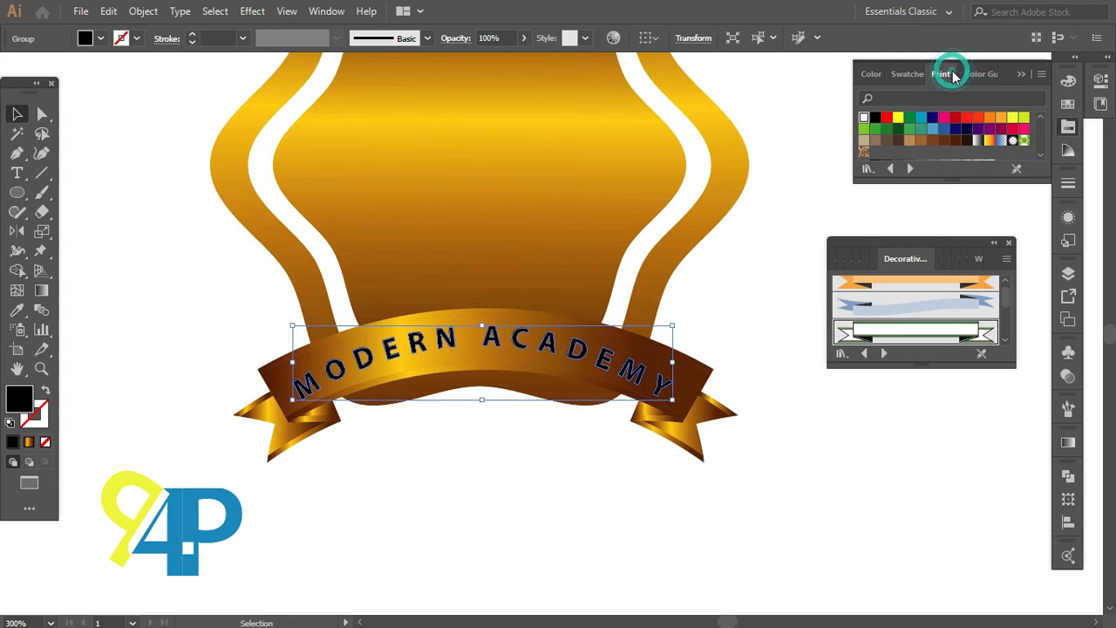
{"action": "left_click", "coordinate": [864, 118]}
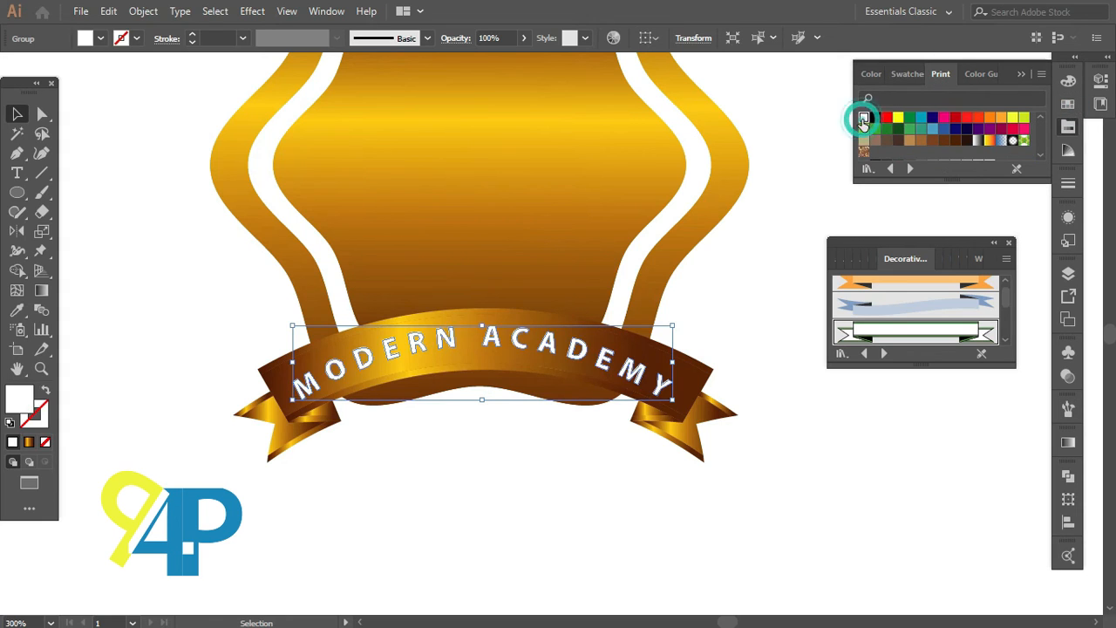
{"action": "left_click", "coordinate": [672, 530]}
Step: Create a point text object reading WINNER on the empty canvas left of the badge
{"action": "key", "text": "ctrl+minus"}
{"action": "key", "text": "ctrl+minus"}
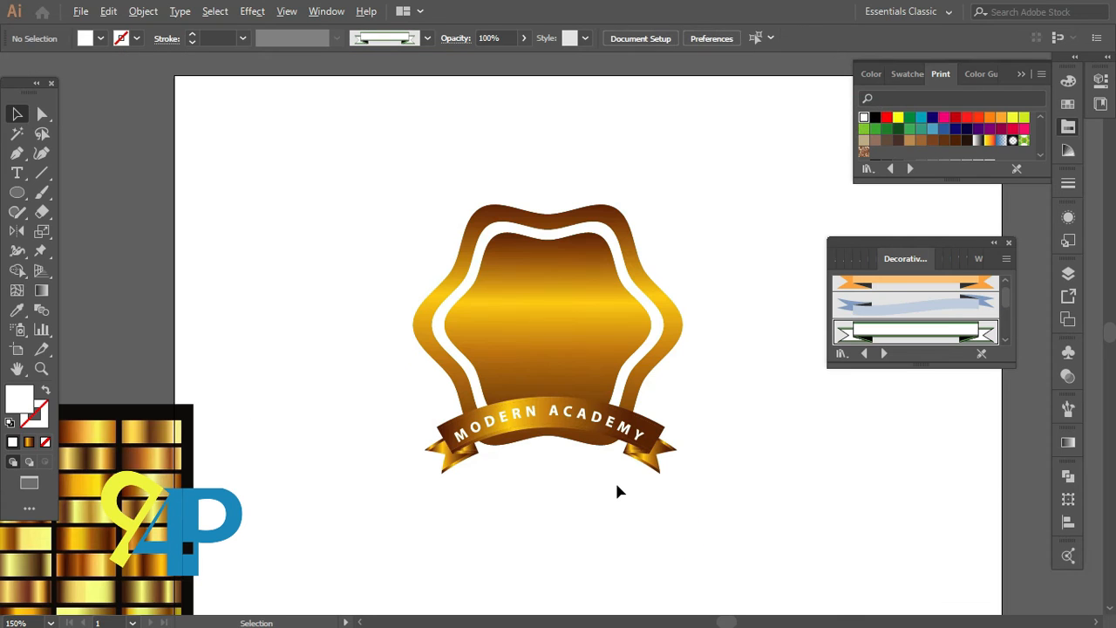
{"action": "left_click", "coordinate": [374, 475]}
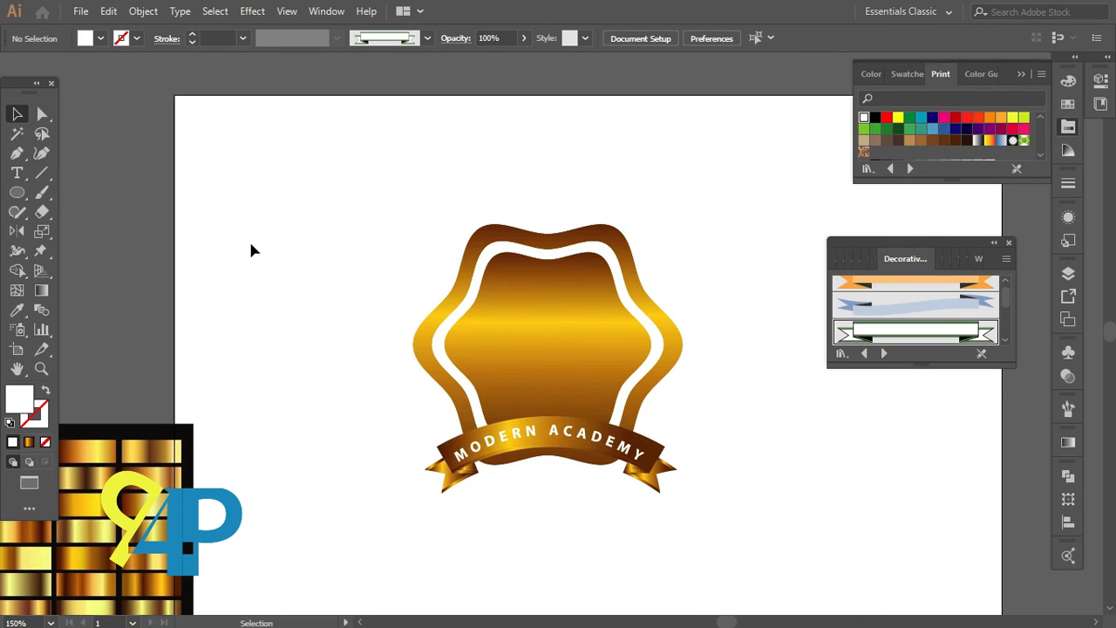
{"action": "left_click", "coordinate": [16, 172]}
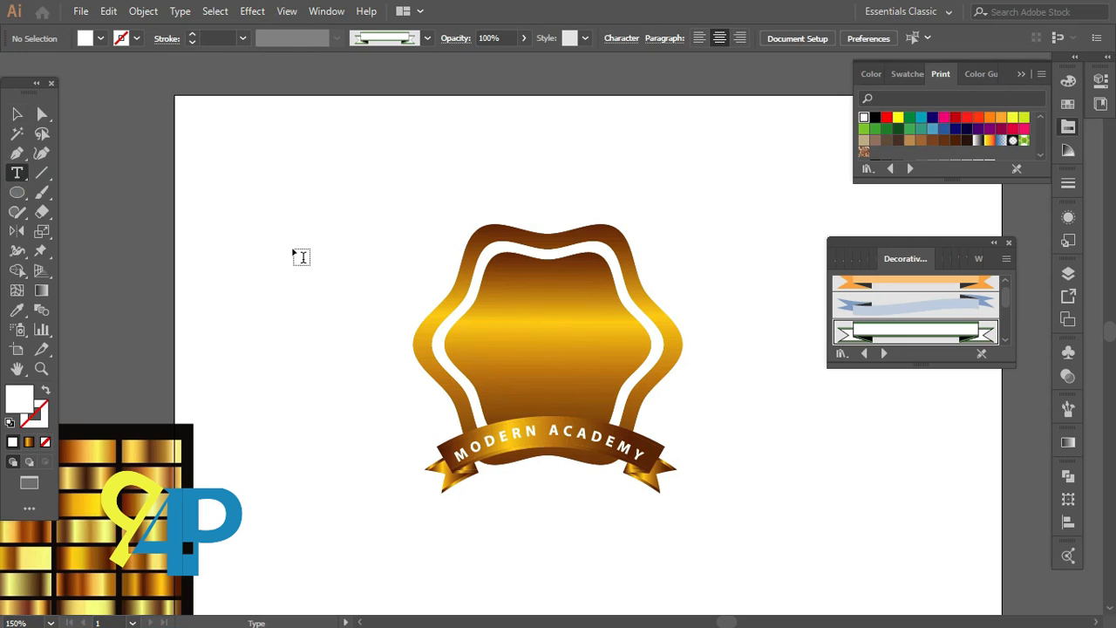
{"action": "left_click", "coordinate": [294, 249]}
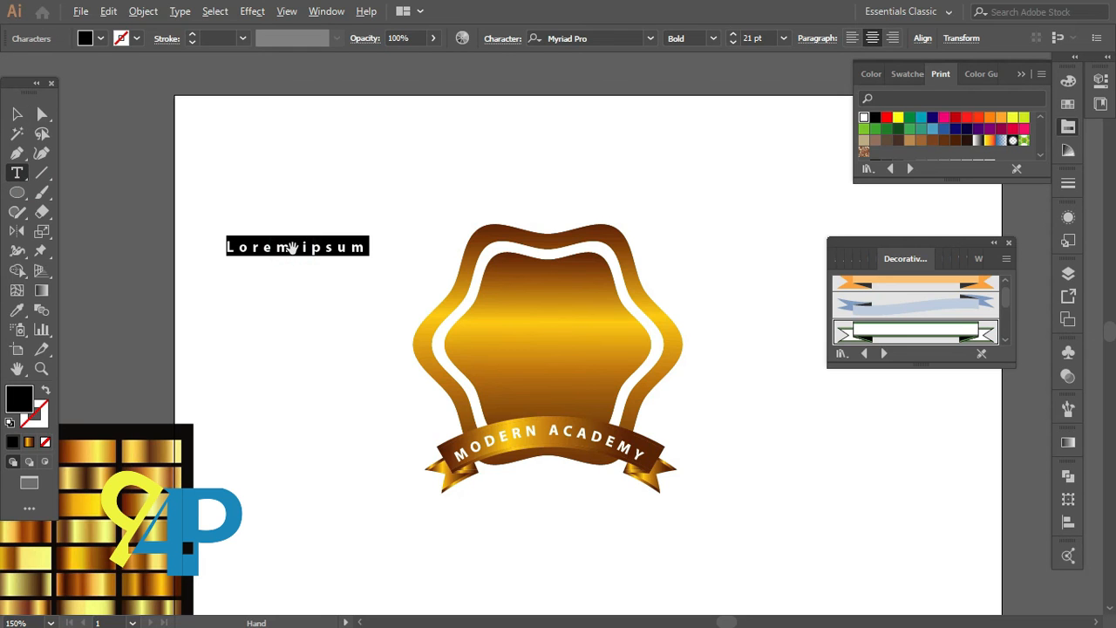
{"action": "key", "text": "ctrl+plus"}
{"action": "key", "text": "ctrl+plus"}
{"action": "key", "text": "BackSpace"}
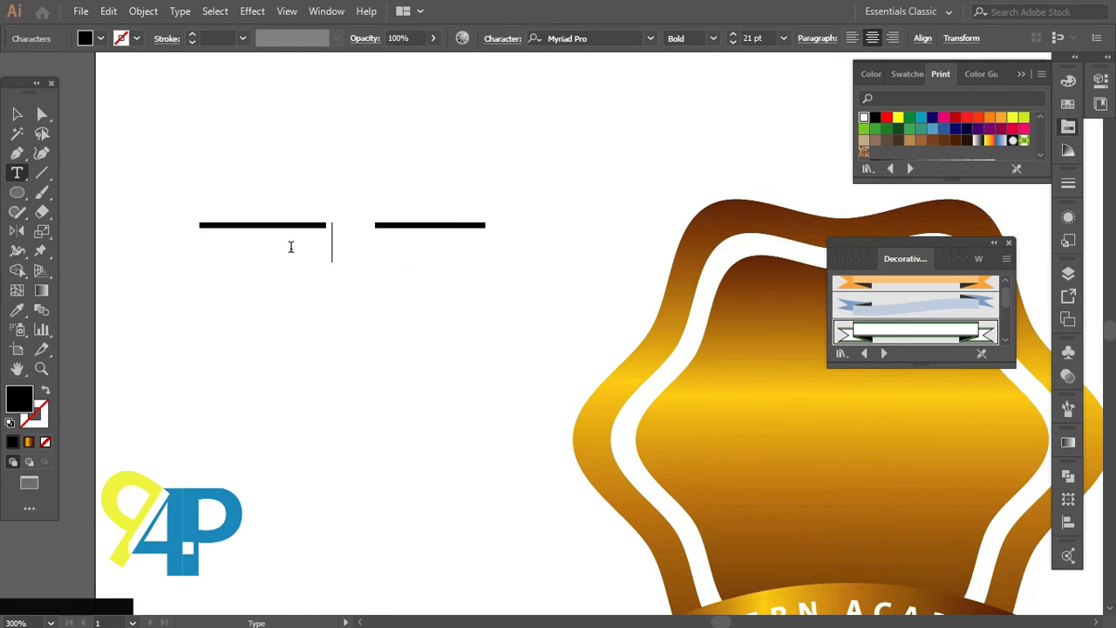
{"action": "type", "text": "WINN"}
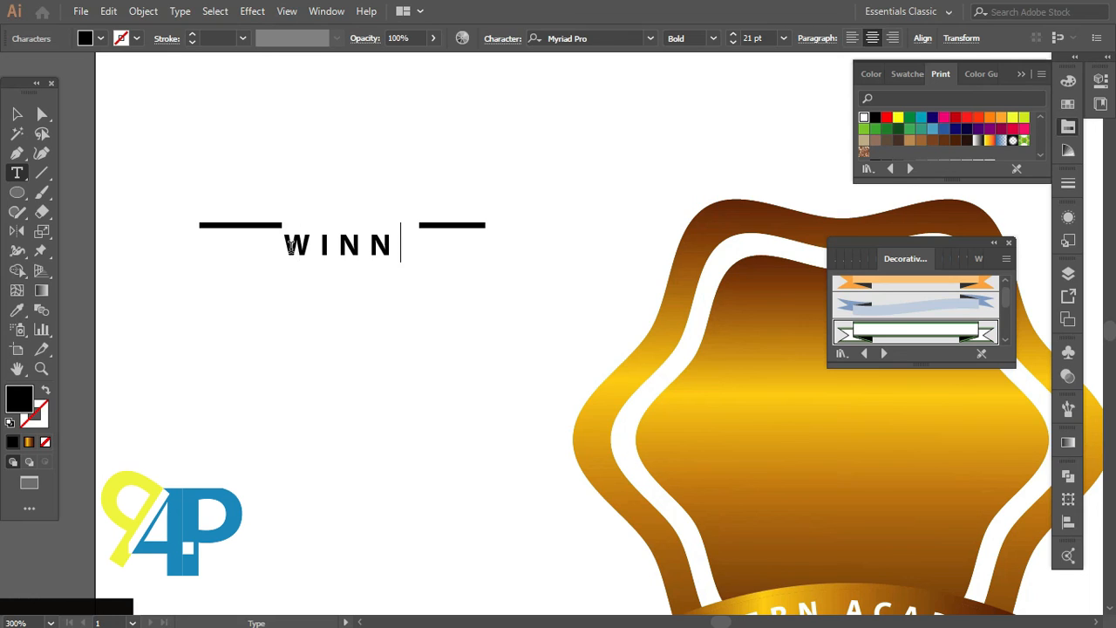
{"action": "type", "text": "ER"}
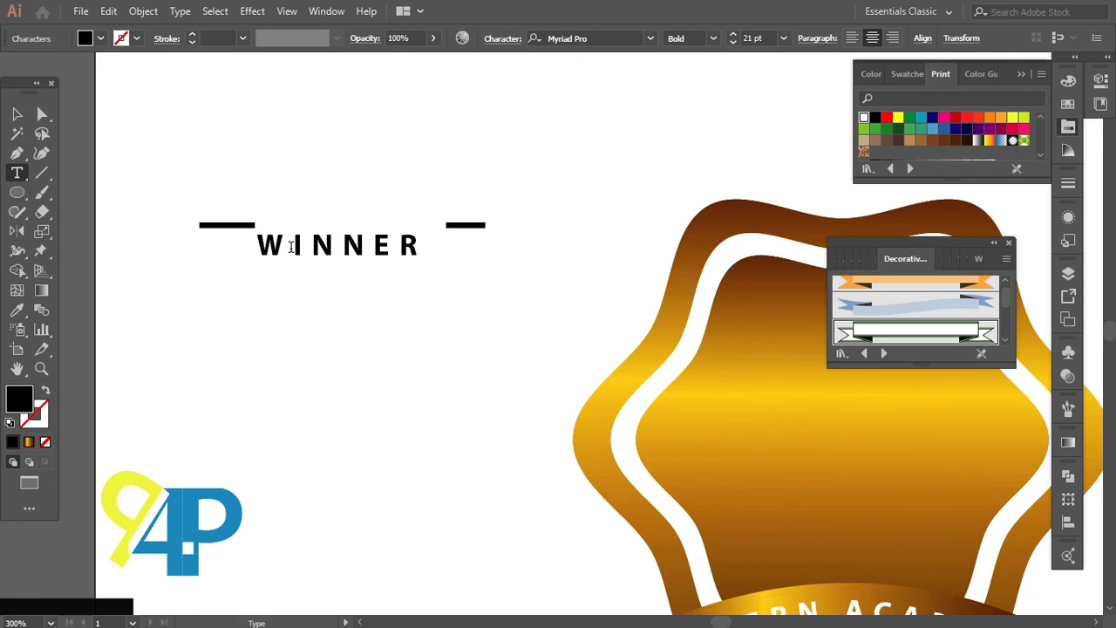
{"action": "key", "text": "Escape"}
Step: Set the WINNER text's font size to 36 pt
{"action": "double_click", "coordinate": [291, 246]}
{"action": "left_click", "coordinate": [769, 38]}
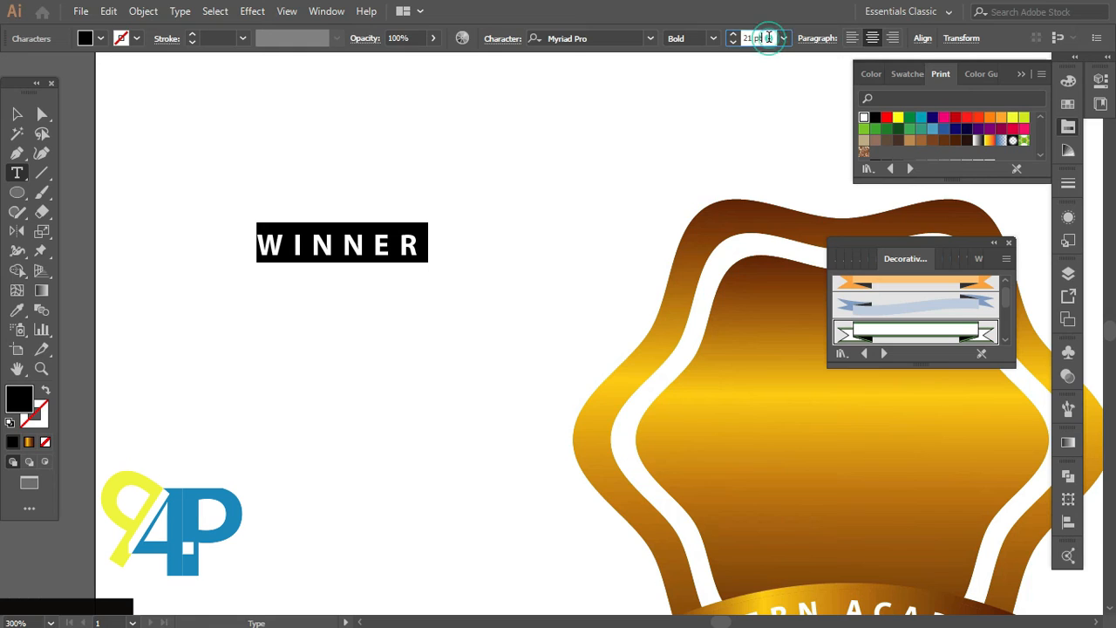
{"action": "key", "text": "Up"}
{"action": "key", "text": "Up"}
{"action": "key", "text": "Up"}
{"action": "key", "text": "Up"}
{"action": "key", "text": "Up"}
{"action": "key", "text": "Up"}
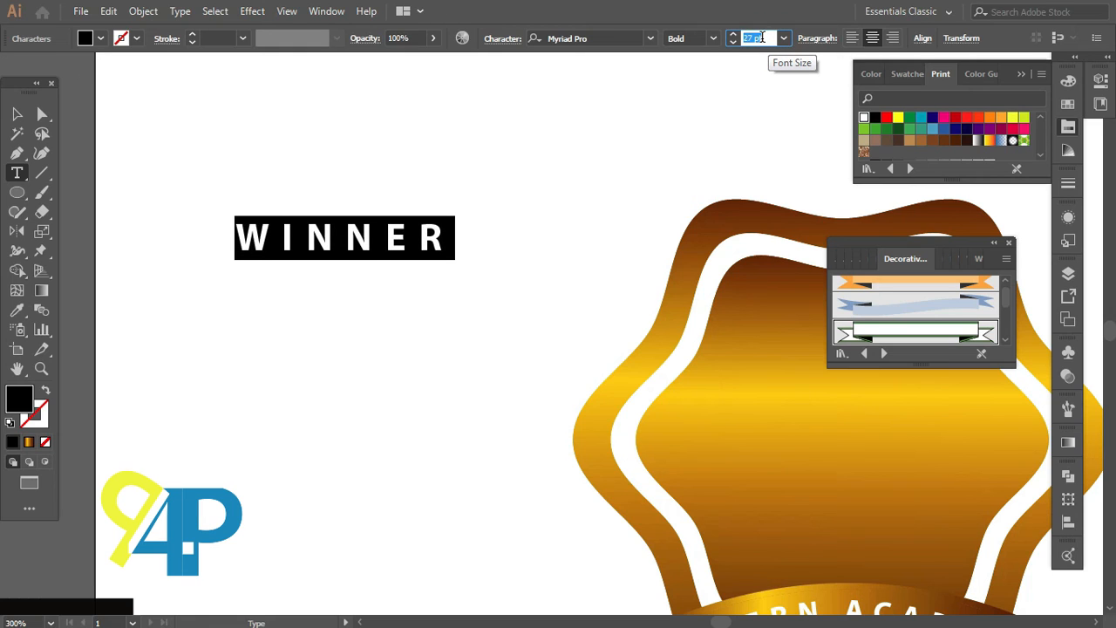
{"action": "key", "text": "Up"}
{"action": "key", "text": "Up"}
{"action": "key", "text": "Up"}
{"action": "key", "text": "Up"}
{"action": "key", "text": "Up"}
{"action": "key", "text": "Up"}
{"action": "key", "text": "Up"}
{"action": "key", "text": "Up"}
{"action": "key", "text": "Up"}
{"action": "key", "text": "Up"}
{"action": "key", "text": "Up"}
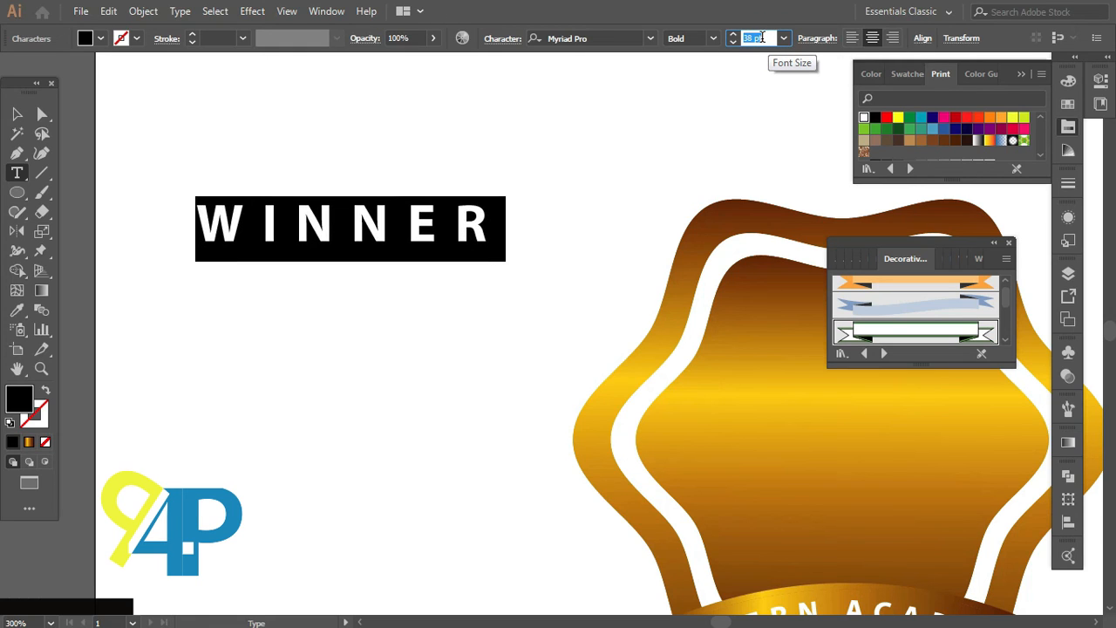
{"action": "key", "text": "Down"}
{"action": "key", "text": "Down"}
{"action": "left_click", "coordinate": [17, 114]}
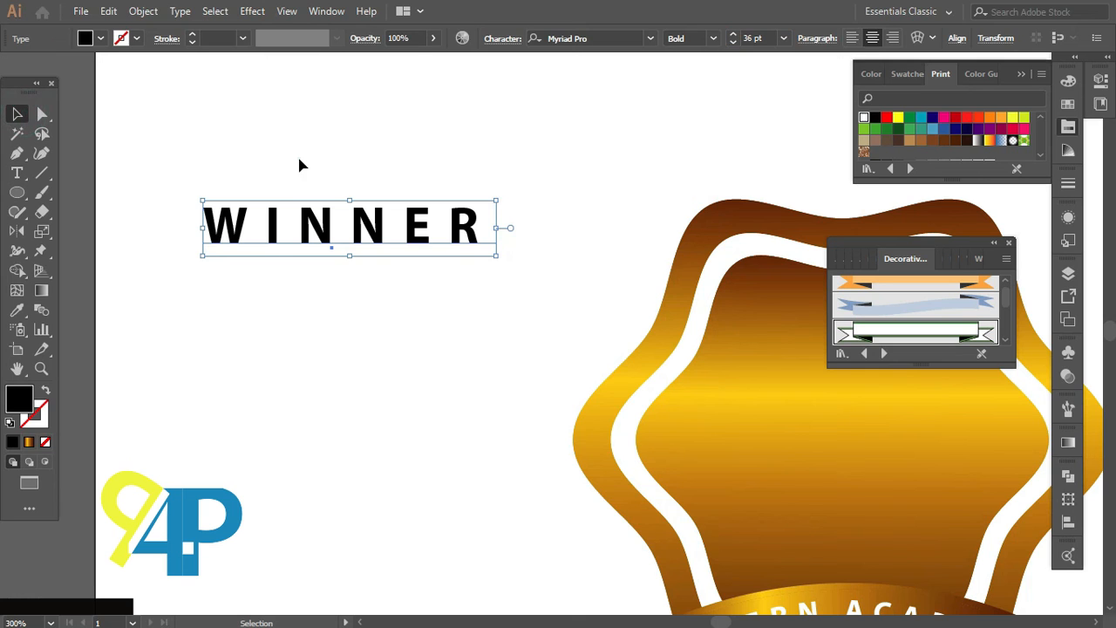
Step: Move the WINNER text onto the centre of the badge
{"action": "left_click", "coordinate": [299, 166]}
{"action": "scroll", "coordinate": [299, 165], "scroll_direction": "down", "scroll_amount": 2}
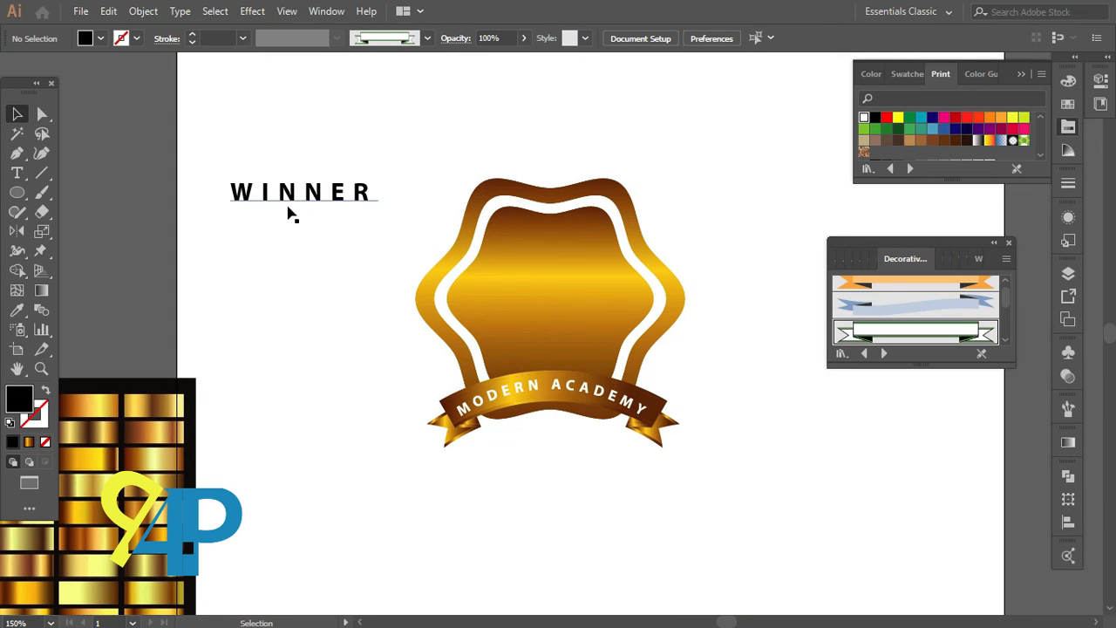
{"action": "left_click_drag", "start_coordinate": [291, 214], "coordinate": [547, 312]}
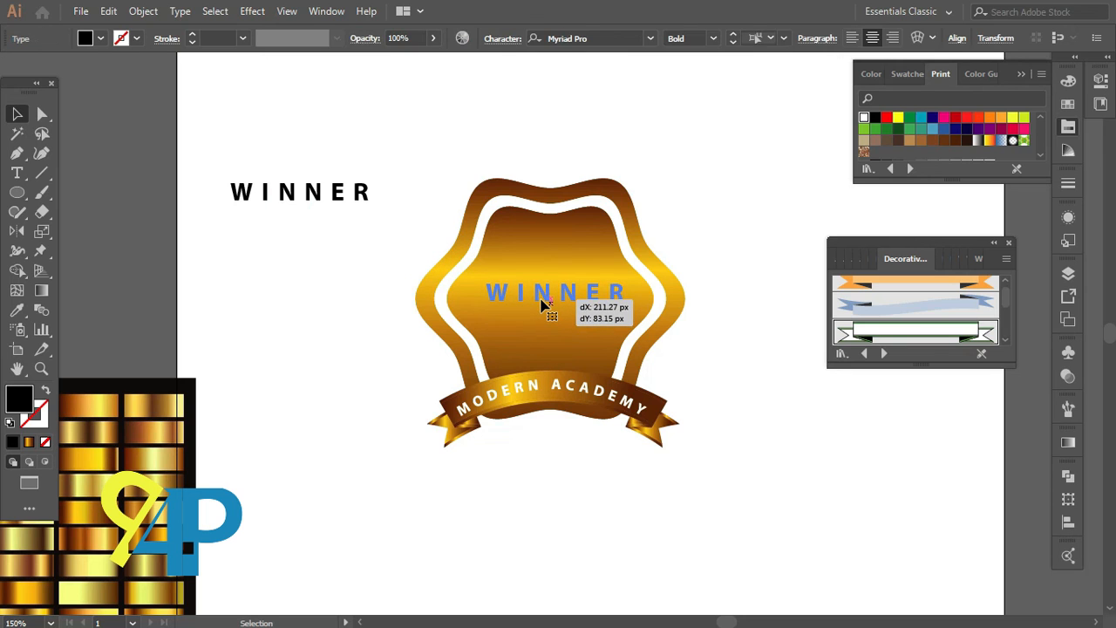
{"action": "left_click", "coordinate": [577, 460]}
{"action": "scroll", "coordinate": [572, 443], "scroll_direction": "up", "scroll_amount": 2}
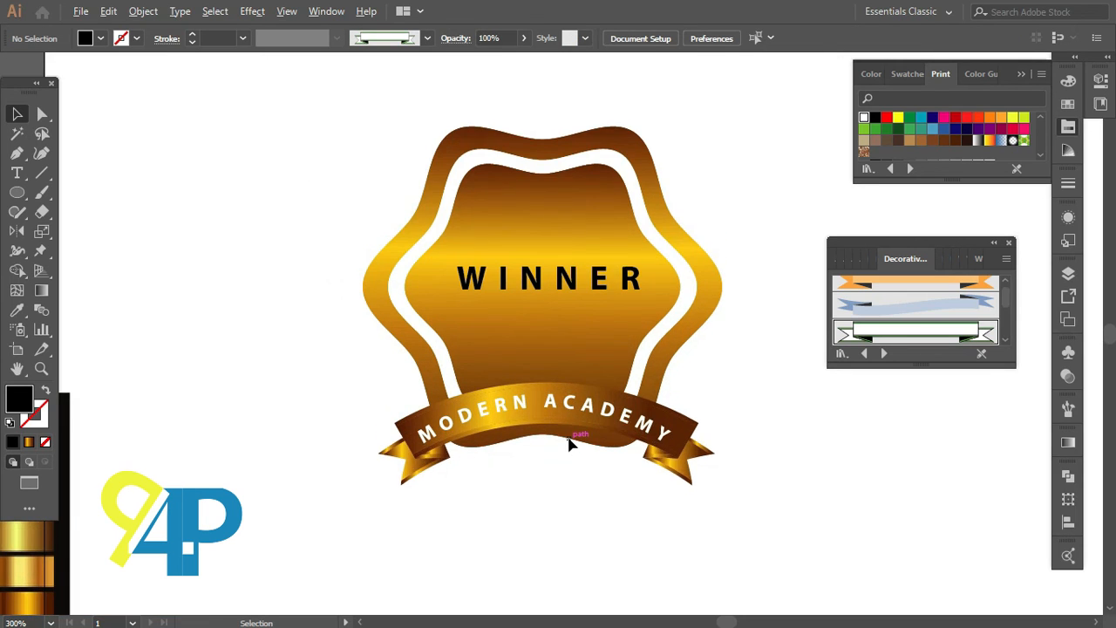
{"action": "scroll", "coordinate": [571, 443], "scroll_direction": "up", "scroll_amount": 2}
{"action": "scroll", "coordinate": [571, 450], "scroll_direction": "up", "scroll_amount": 1}
{"action": "left_click_drag", "start_coordinate": [559, 256], "coordinate": [551, 255]}
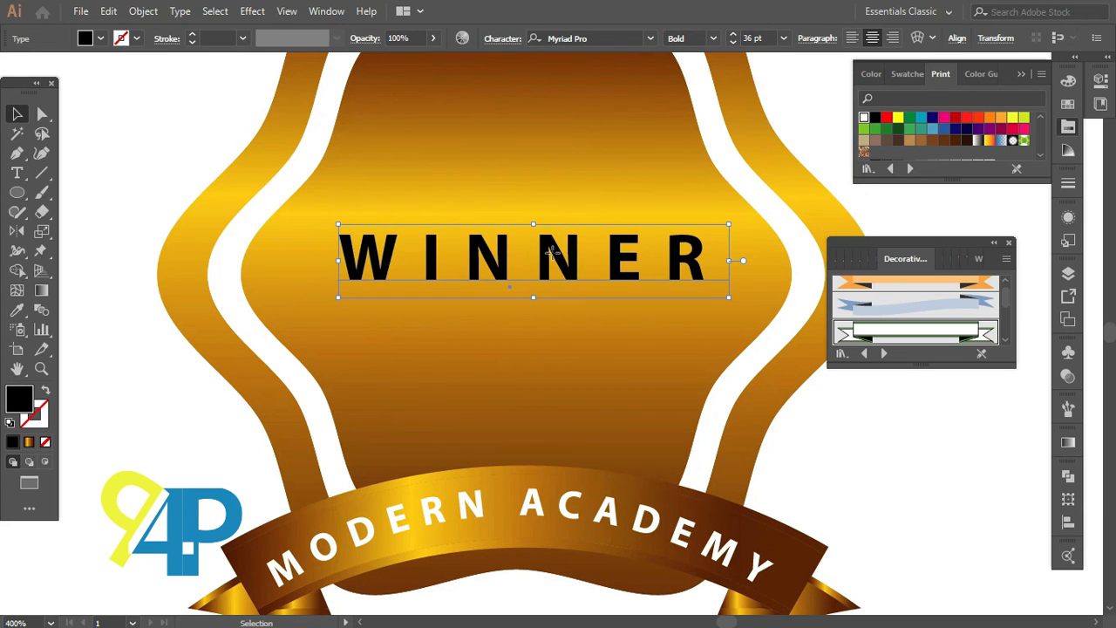
{"action": "scroll", "coordinate": [553, 256], "scroll_direction": "down", "scroll_amount": 1}
{"action": "left_click", "coordinate": [269, 394]}
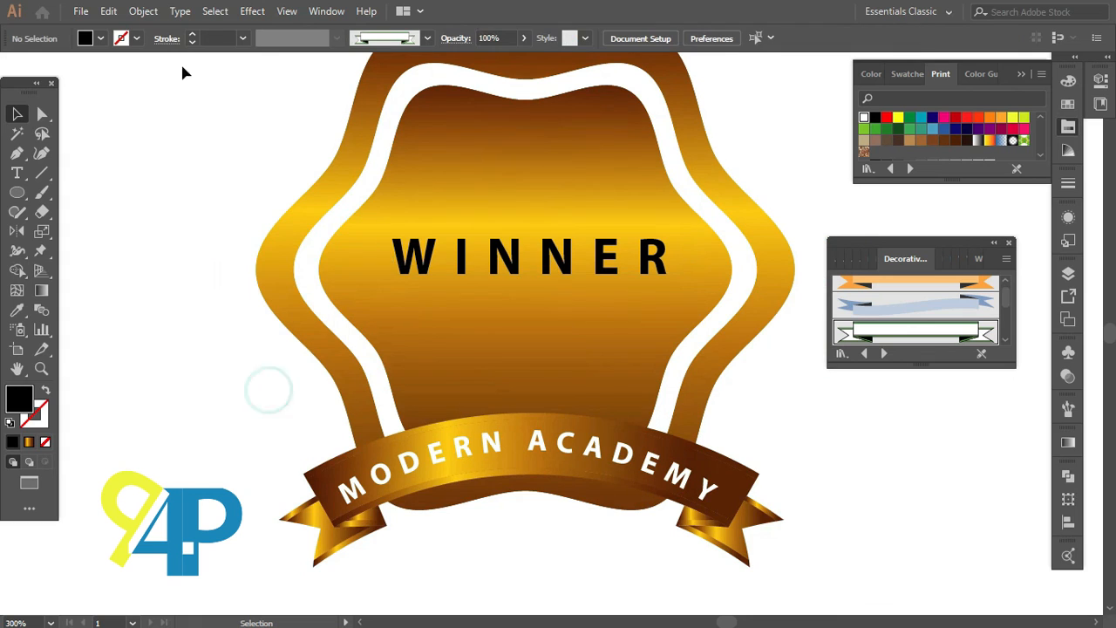
Step: Unlock all objects and group the whole badge together
{"action": "left_click", "coordinate": [143, 11]}
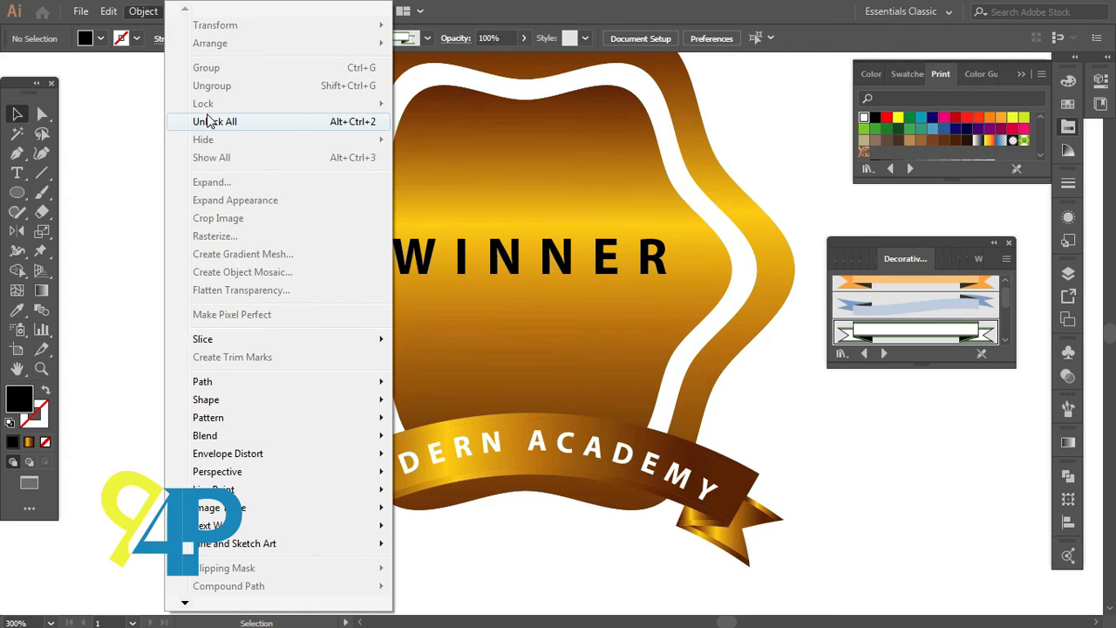
{"action": "left_click", "coordinate": [206, 122]}
{"action": "left_click", "coordinate": [195, 214]}
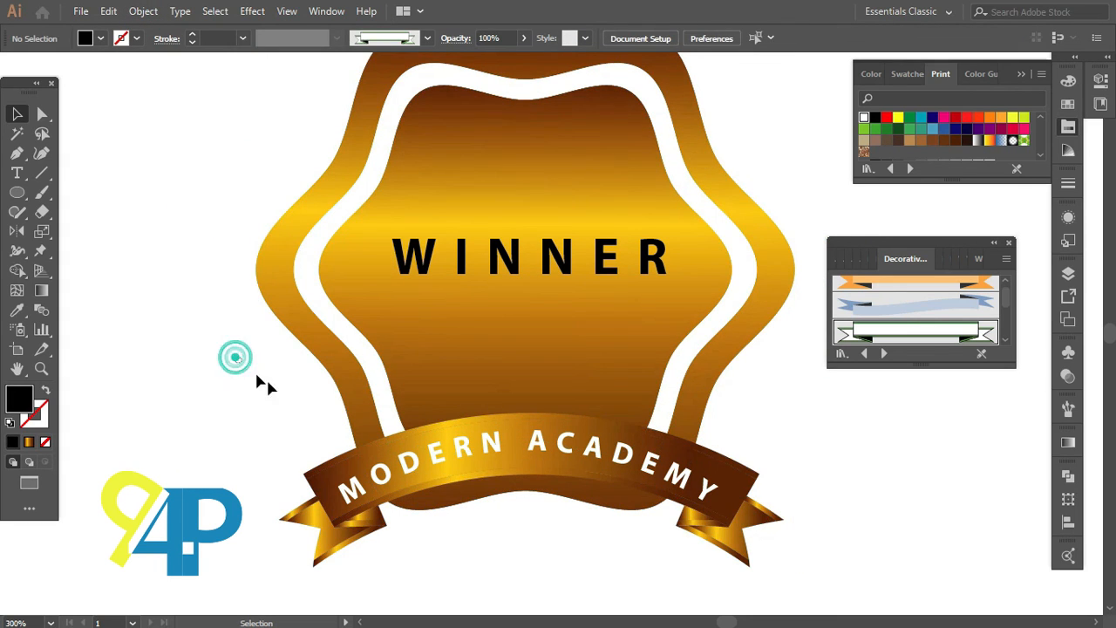
{"action": "left_click_drag", "start_coordinate": [258, 377], "coordinate": [588, 563]}
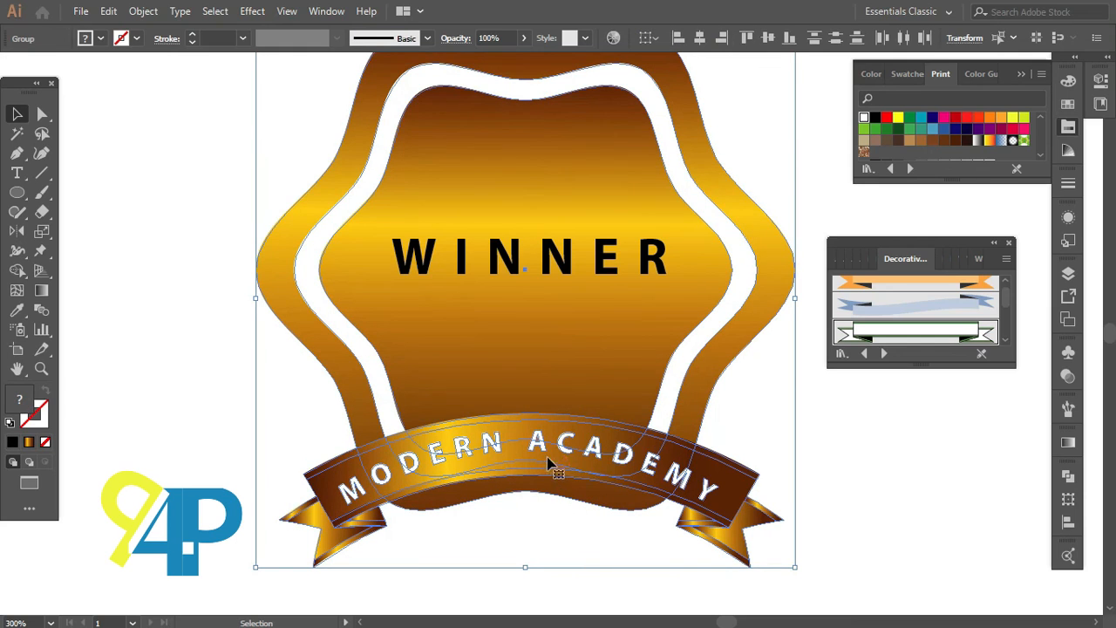
{"action": "right_click", "coordinate": [523, 409]}
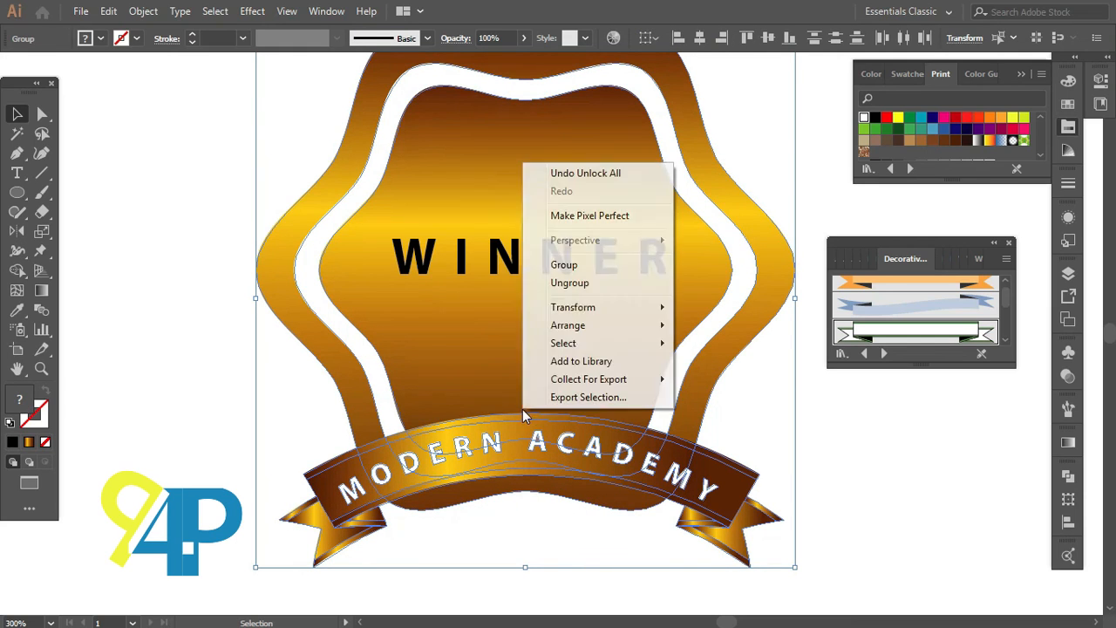
{"action": "left_click", "coordinate": [574, 273]}
Step: Align the WINNER text horizontally and vertically to the centre of the badge
{"action": "left_click", "coordinate": [213, 362]}
{"action": "key", "text": "ctrl+minus"}
{"action": "left_click_drag", "start_coordinate": [323, 96], "coordinate": [507, 412]}
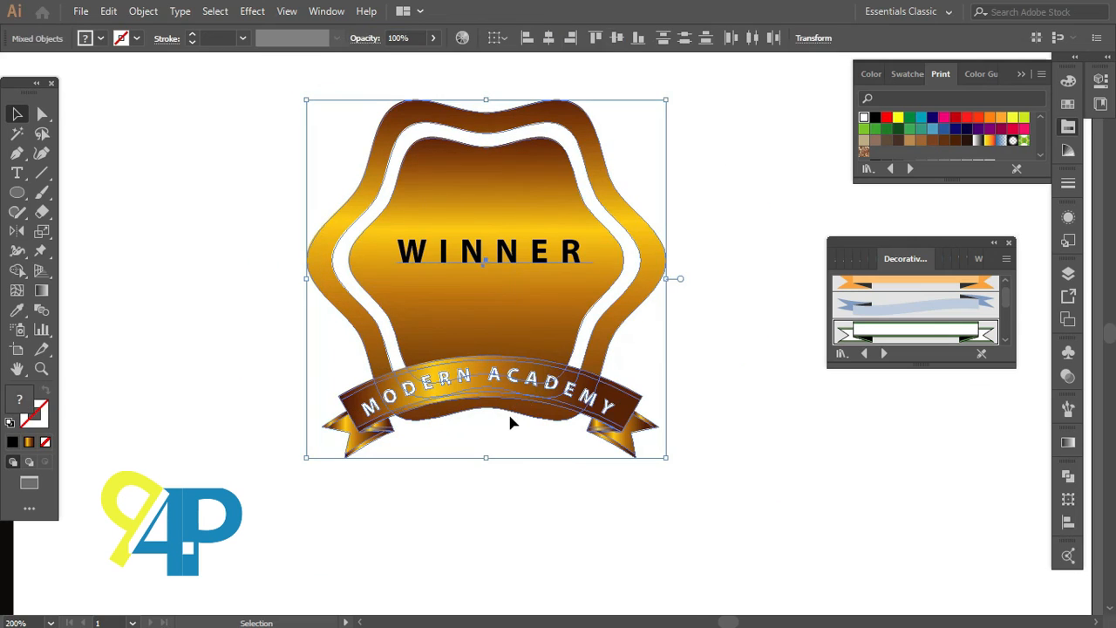
{"action": "left_click", "coordinate": [551, 44]}
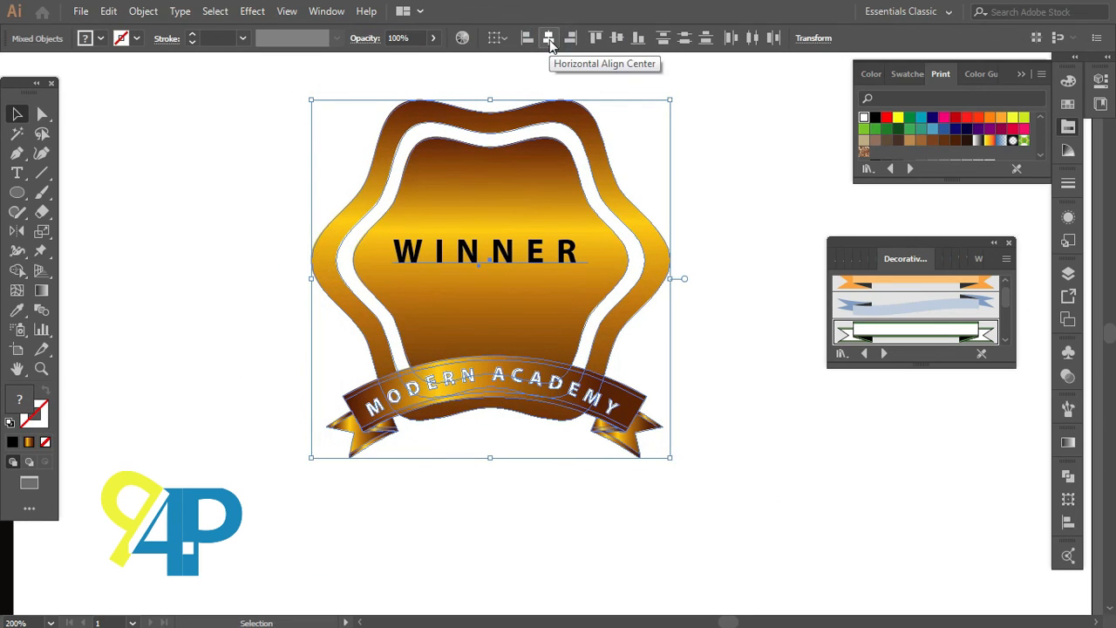
{"action": "left_click", "coordinate": [615, 42]}
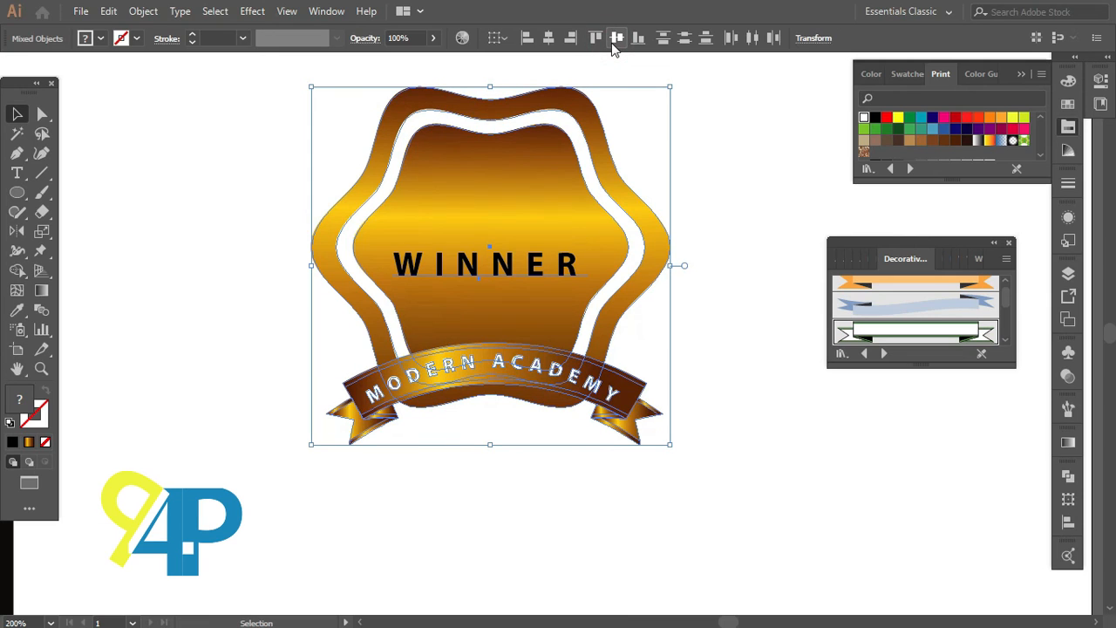
Step: Move the WINNER text upward inside the badge
{"action": "left_click", "coordinate": [714, 161]}
{"action": "left_click", "coordinate": [497, 269]}
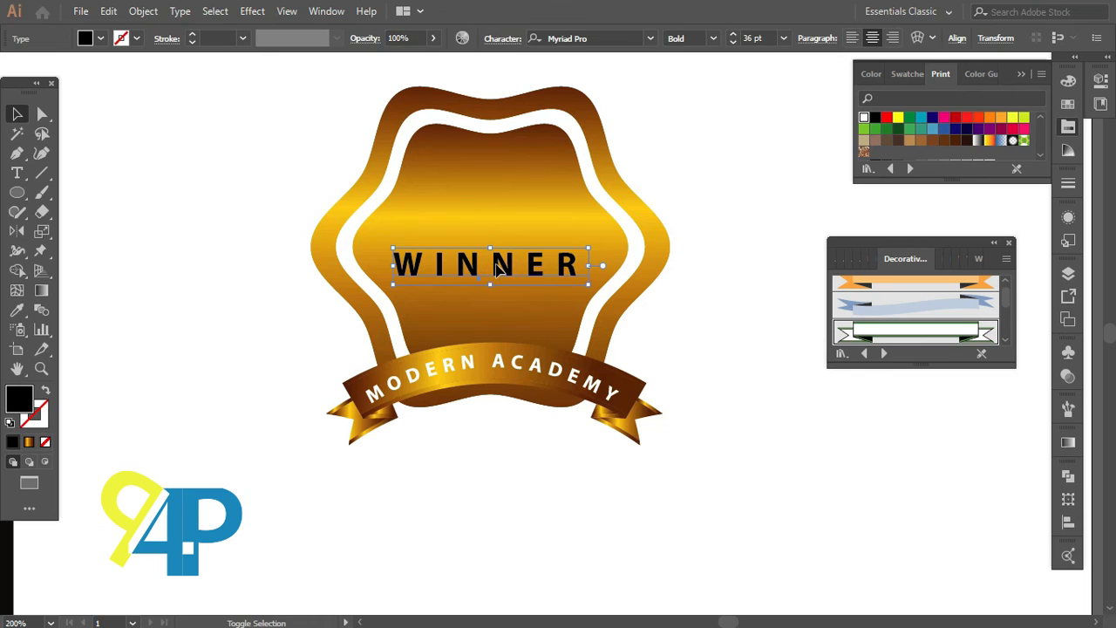
{"action": "left_click_drag", "start_coordinate": [498, 268], "coordinate": [494, 242]}
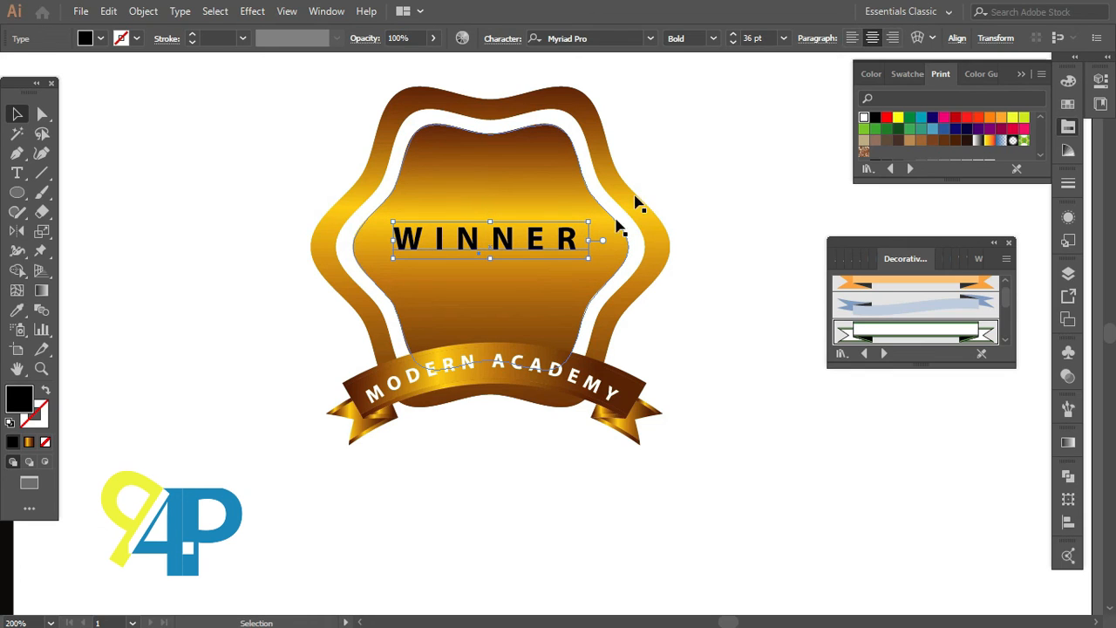
Step: Increase the WINNER text's font size to 44 pt
{"action": "left_click", "coordinate": [753, 39]}
{"action": "key", "text": "Up"}
{"action": "key", "text": "Up"}
{"action": "key", "text": "Up"}
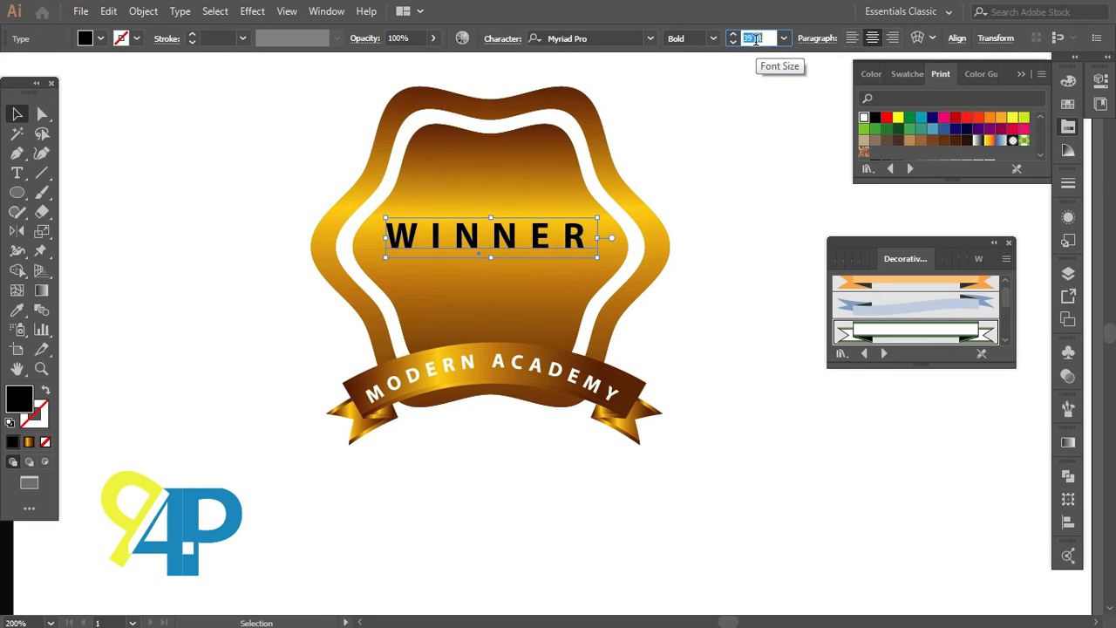
{"action": "key", "text": "Up"}
{"action": "key", "text": "Up"}
{"action": "key", "text": "Up"}
{"action": "key", "text": "Up"}
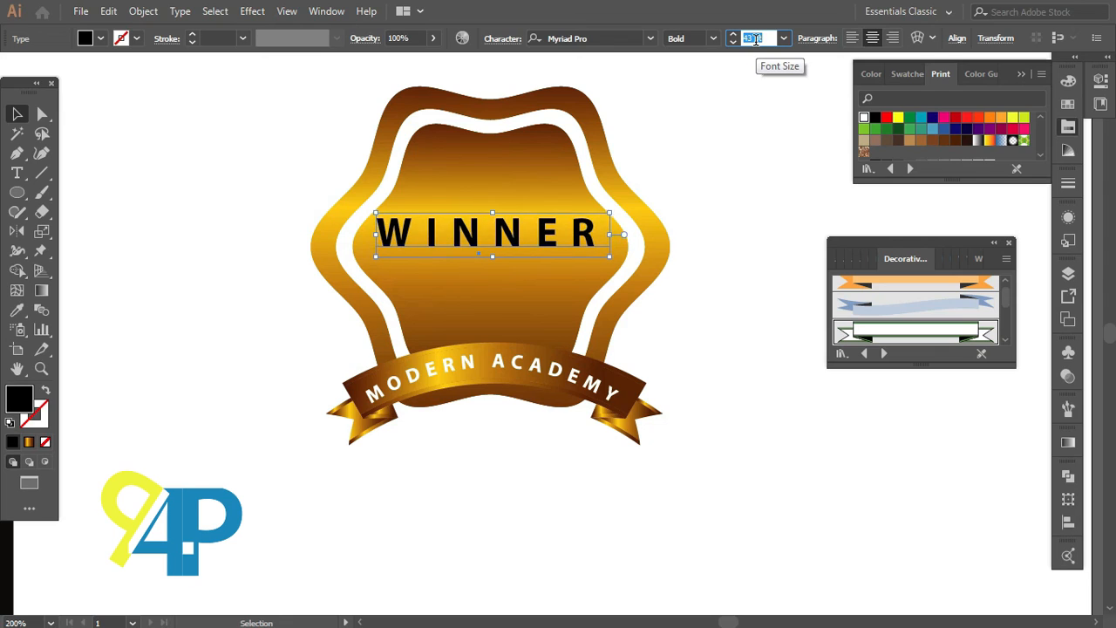
{"action": "key", "text": "Down"}
{"action": "key", "text": "Down"}
{"action": "key", "text": "Down"}
{"action": "key", "text": "Up"}
{"action": "key", "text": "Up"}
{"action": "key", "text": "Up"}
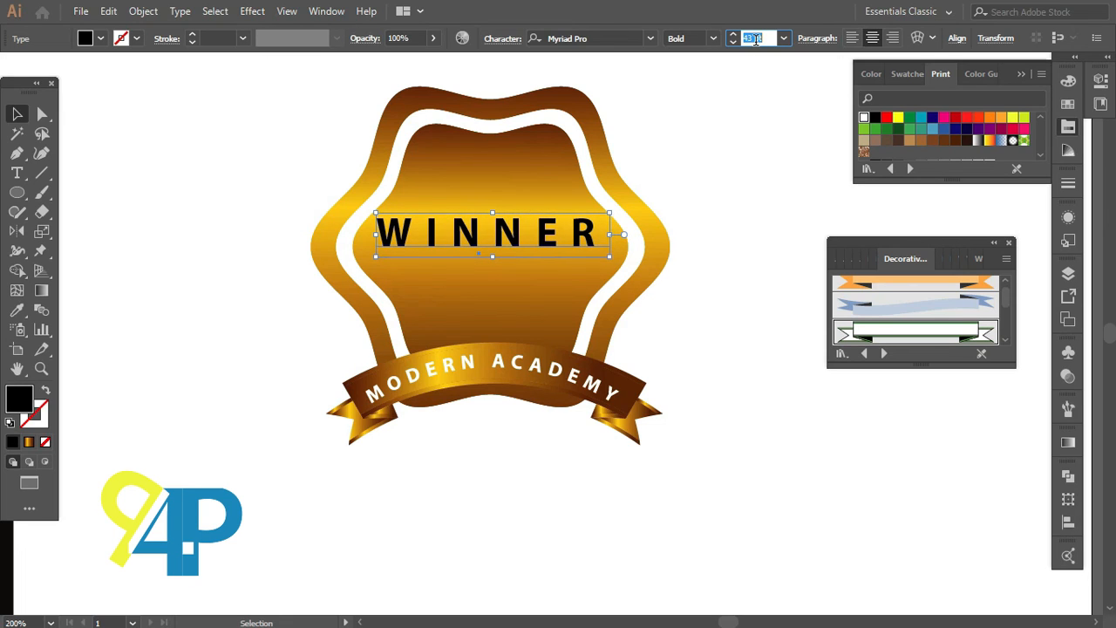
{"action": "key", "text": "Up"}
{"action": "key", "text": "Up"}
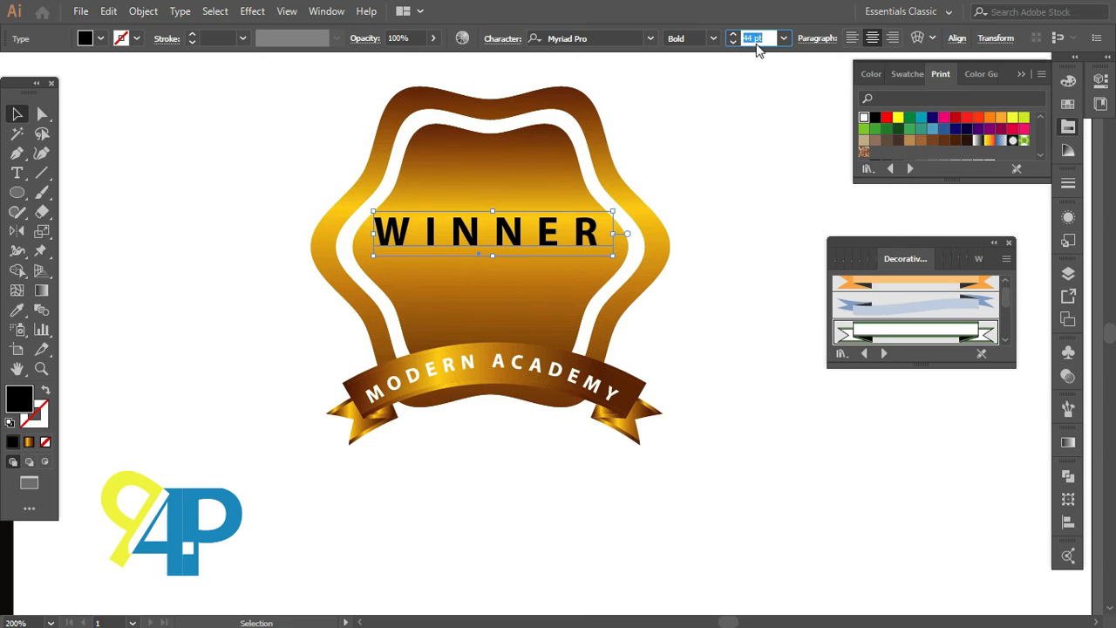
{"action": "left_click", "coordinate": [698, 153]}
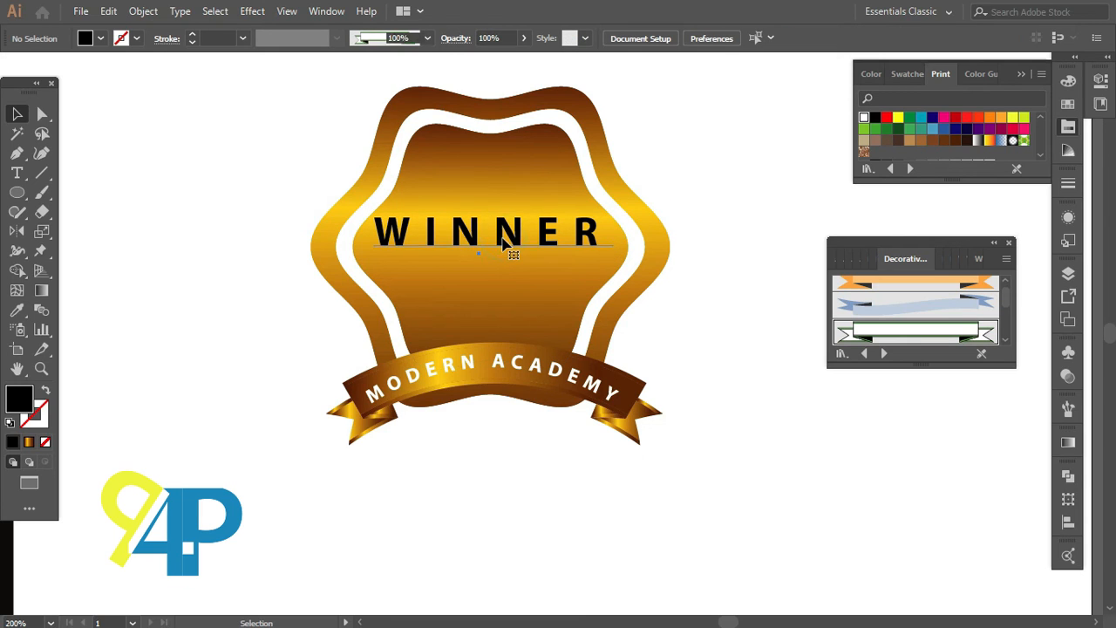
Step: Nudge the WINNER text slightly down and to the right
{"action": "left_click", "coordinate": [504, 244]}
{"action": "key", "text": "shift+Down"}
{"action": "key", "text": "shift+Down"}
{"action": "key", "text": "Right"}
{"action": "key", "text": "Right"}
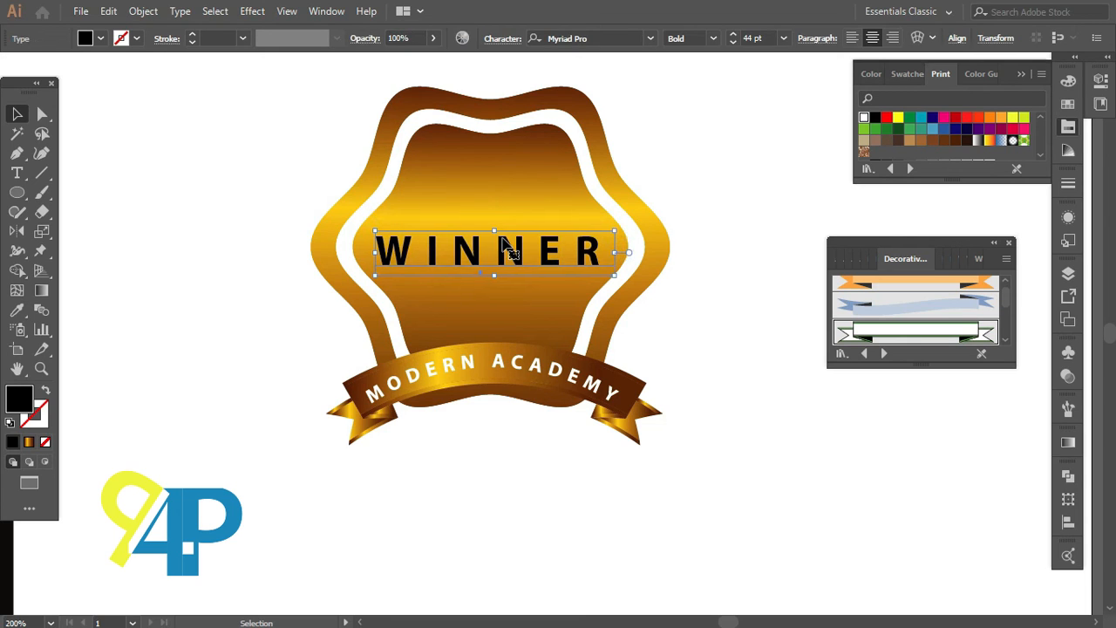
{"action": "key", "text": "Up"}
{"action": "key", "text": "Up"}
{"action": "key", "text": "Up"}
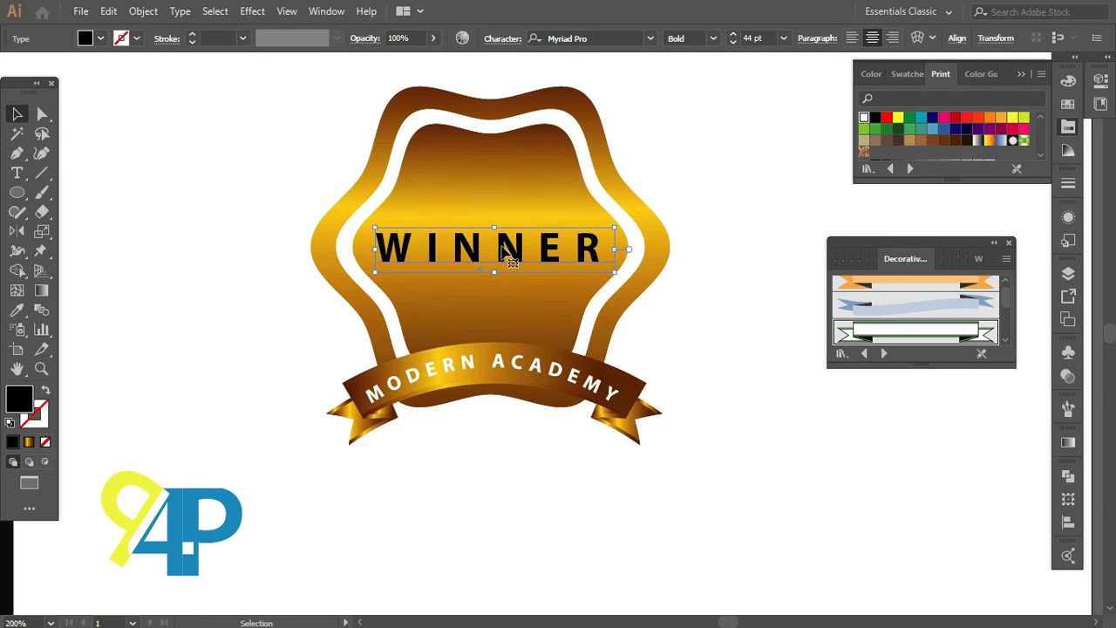
Step: Realign the WINNER text with the centre of the badge
{"action": "left_click_drag", "start_coordinate": [506, 480], "coordinate": [527, 185]}
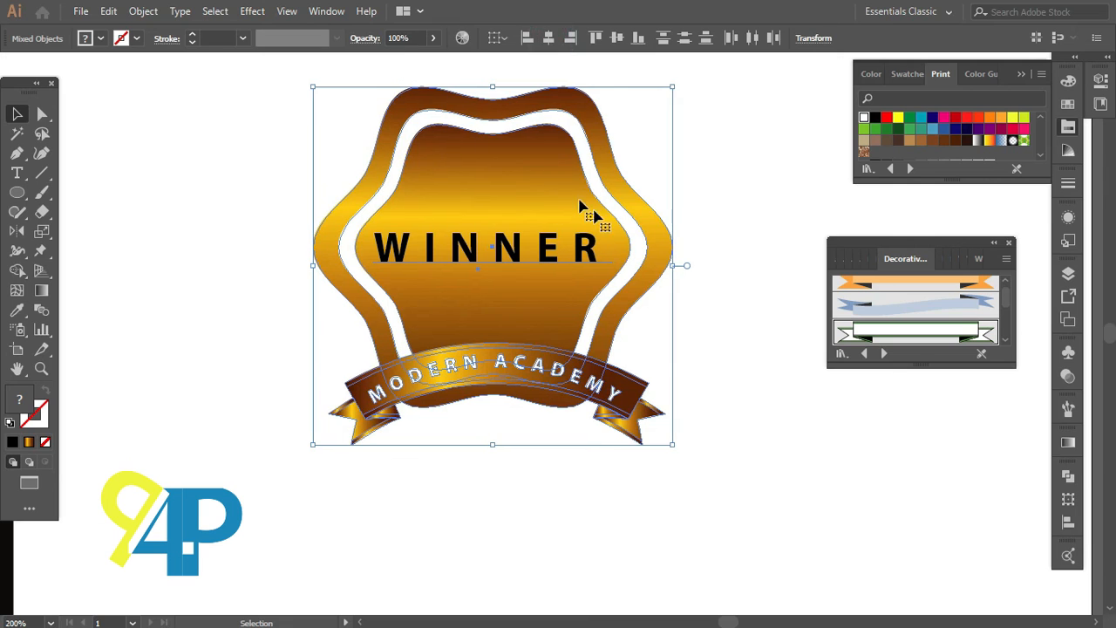
{"action": "left_click", "coordinate": [726, 317]}
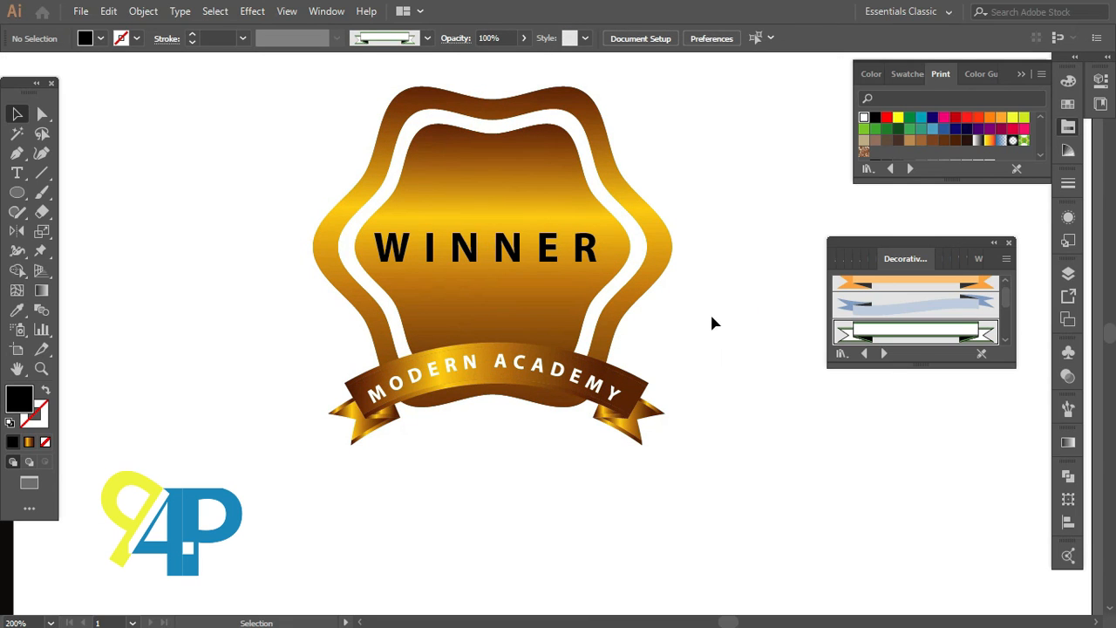
Step: Convert the WINNER text to outlines and fill it white
{"action": "right_click", "coordinate": [473, 248]}
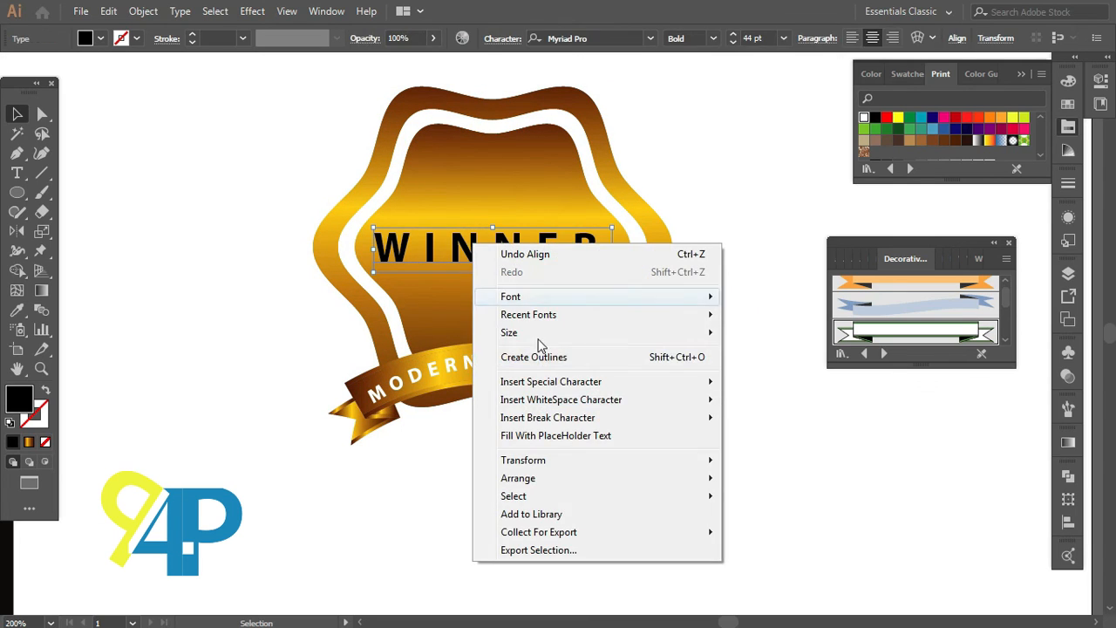
{"action": "left_click", "coordinate": [543, 357]}
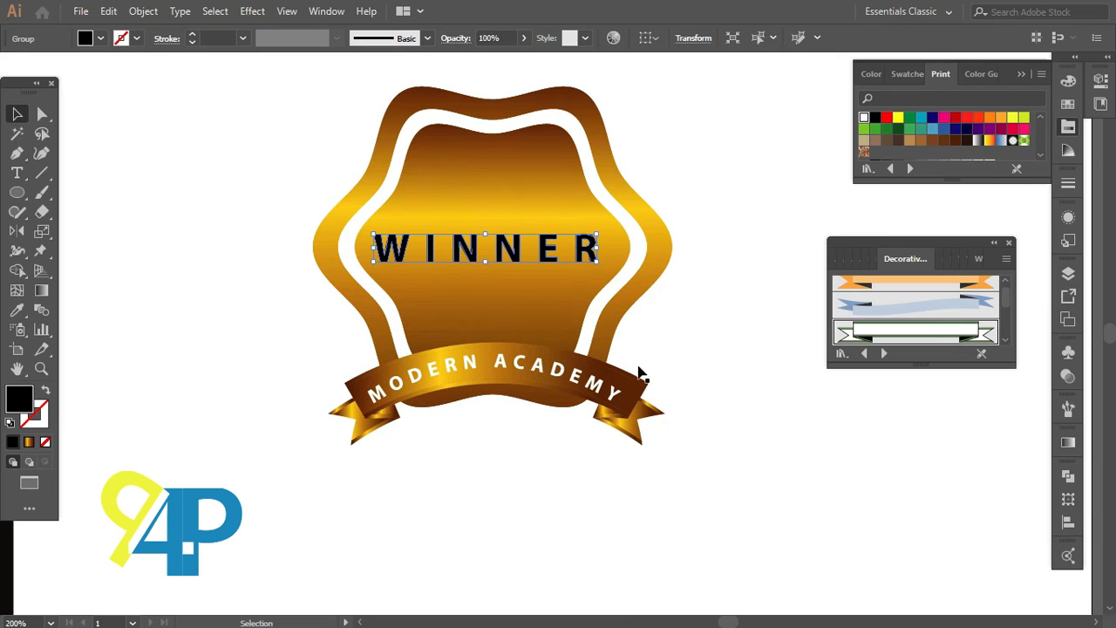
{"action": "left_click", "coordinate": [864, 118]}
{"action": "left_click", "coordinate": [738, 199]}
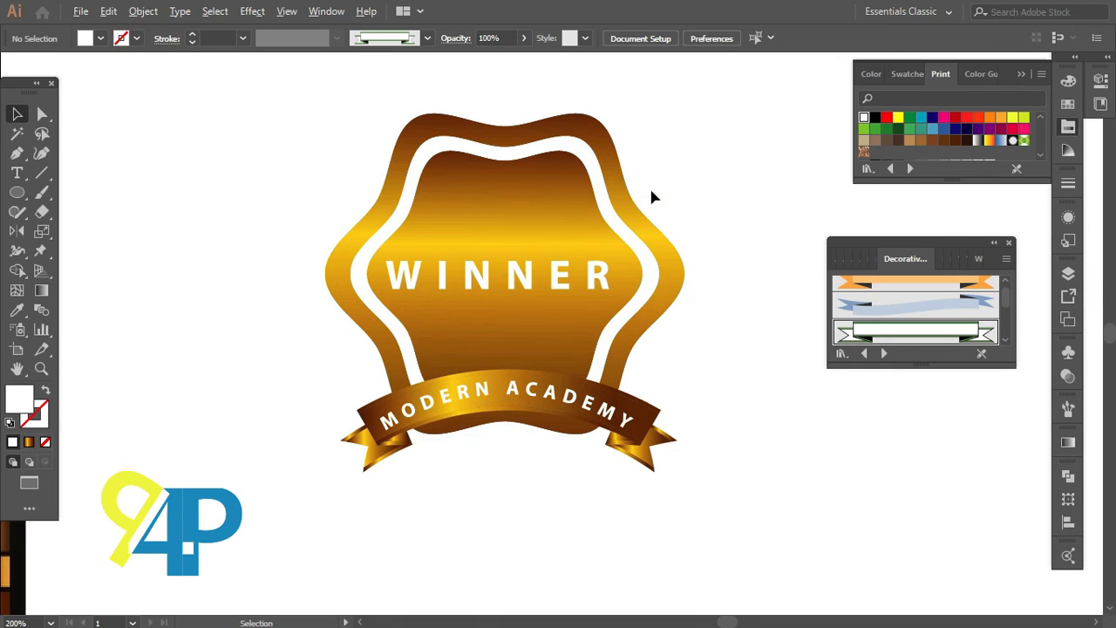
Step: Select all badge elements and group them
{"action": "scroll", "coordinate": [653, 195], "scroll_direction": "up", "scroll_amount": 1}
{"action": "left_click_drag", "start_coordinate": [292, 162], "coordinate": [671, 516]}
{"action": "right_click", "coordinate": [560, 347]}
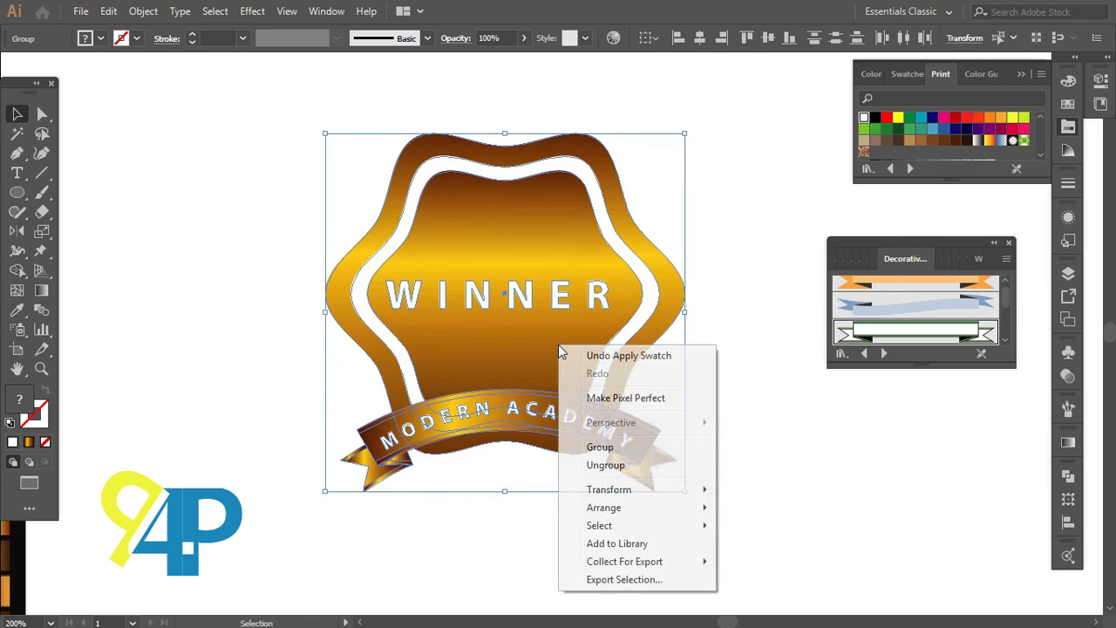
{"action": "left_click", "coordinate": [604, 465]}
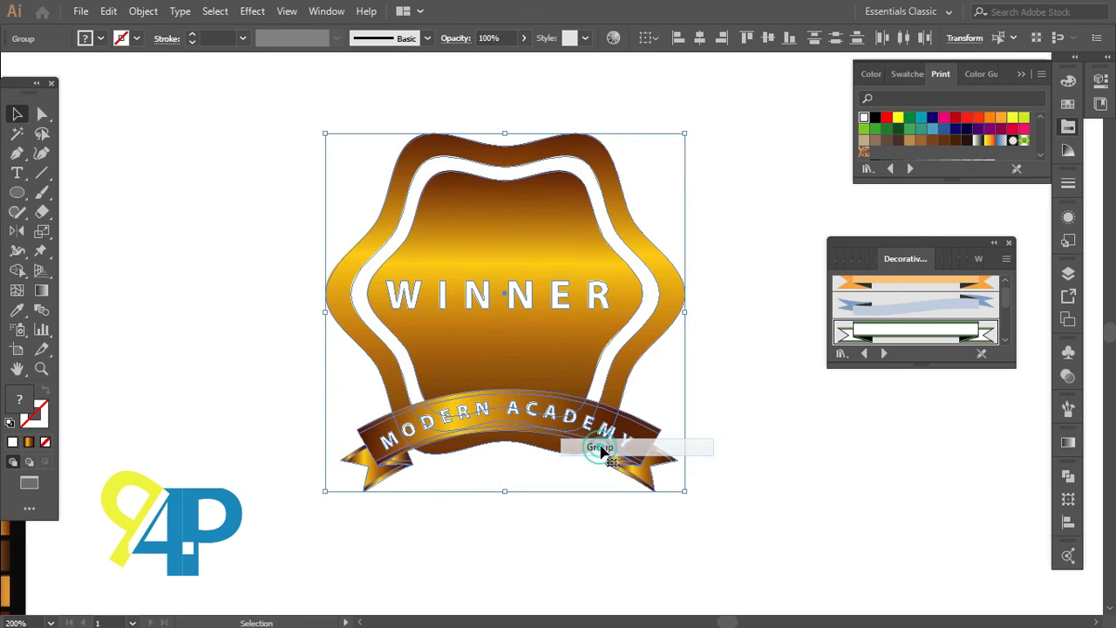
{"action": "left_click", "coordinate": [786, 403]}
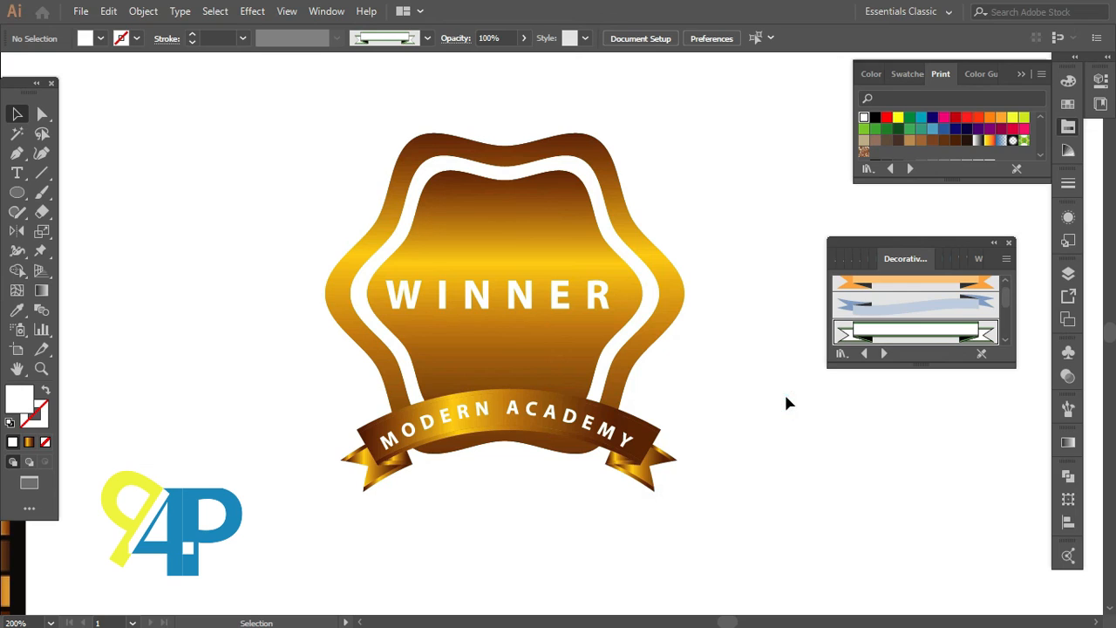